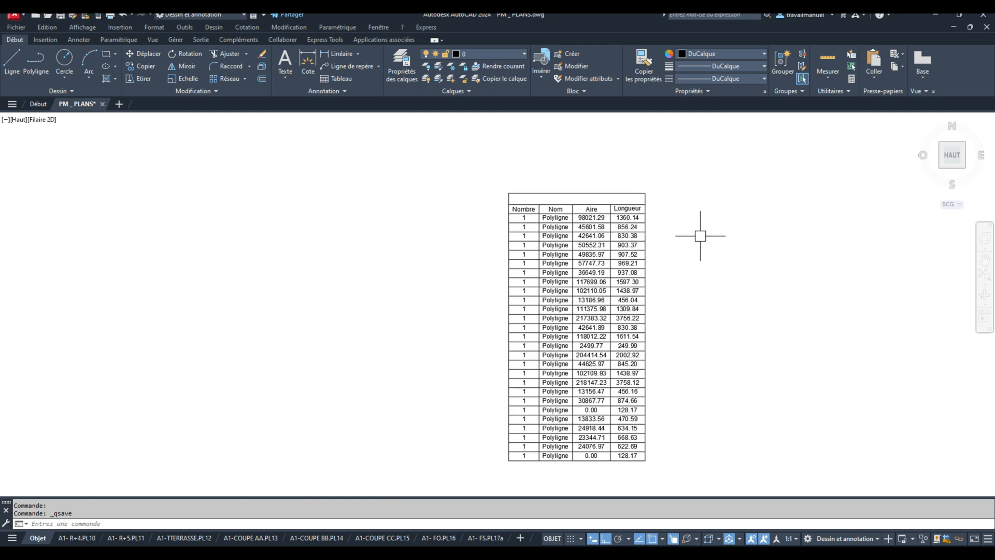
Step: Unlock the "Cave texte" layer using the Cave n° 5 label in the sous-sol 02 plan
scroll(700, 235, "down", 4)
middle_click_drag(533, 254, 797, 257)
scroll(493, 259, "down", 1)
middle_click_drag(394, 276, 684, 246)
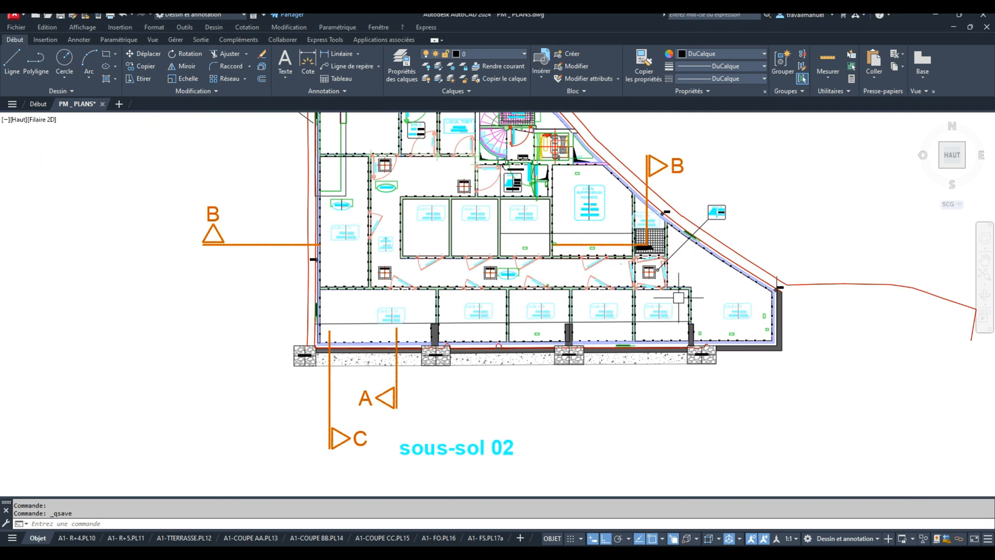
scroll(678, 297, "up", 4)
scroll(693, 334, "up", 2)
scroll(638, 309, "down", 3)
middle_click_drag(638, 309, 439, 267)
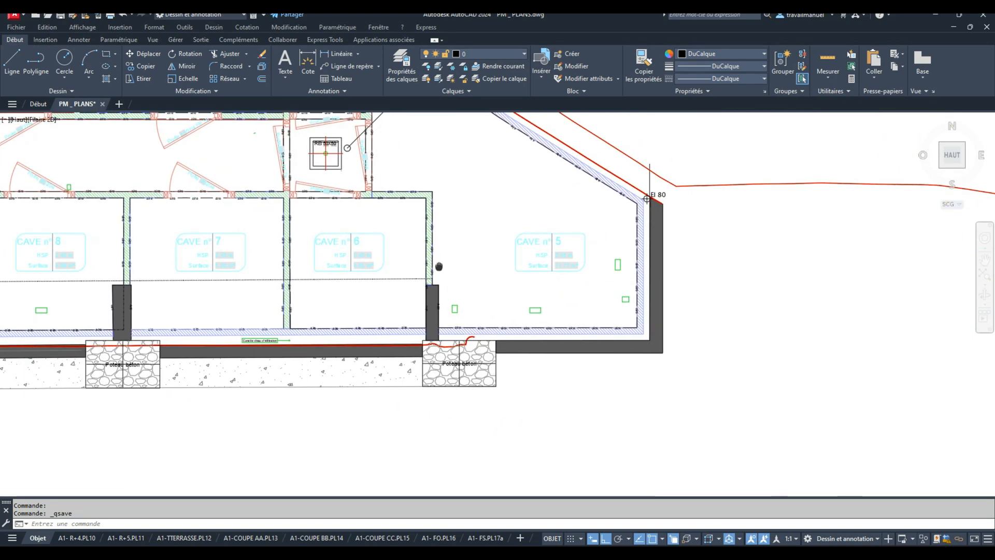
scroll(571, 251, "up", 4)
mouse_move(571, 251)
middle_mouse_down()
mouse_move(659, 304)
mouse_move(670, 326)
middle_mouse_up()
double_click(631, 282)
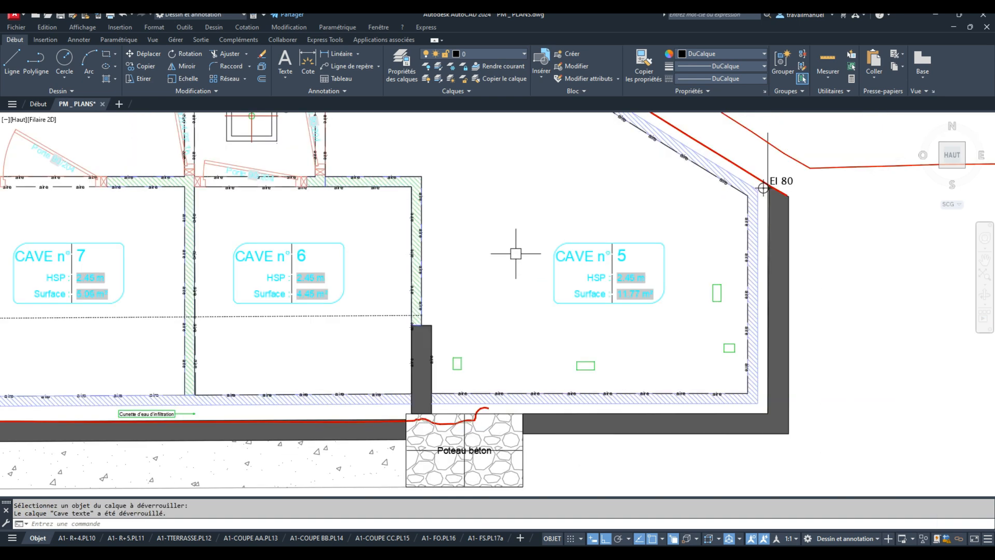
Step: Set the cave number attribute of the Cave n° 5 label block to 05
left_click(589, 260)
scroll(596, 262, "up", 5)
middle_click_drag(629, 265, 603, 265)
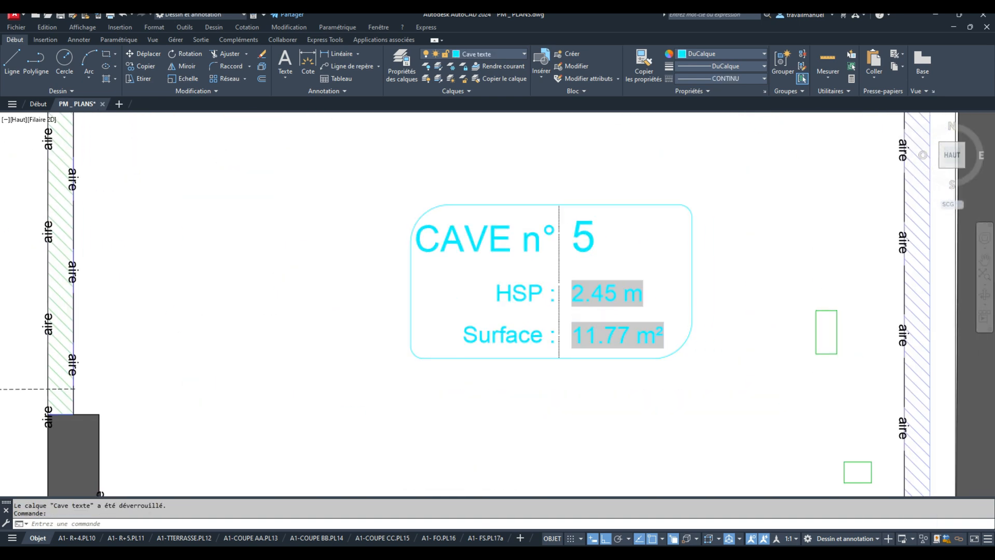
double_click(590, 243)
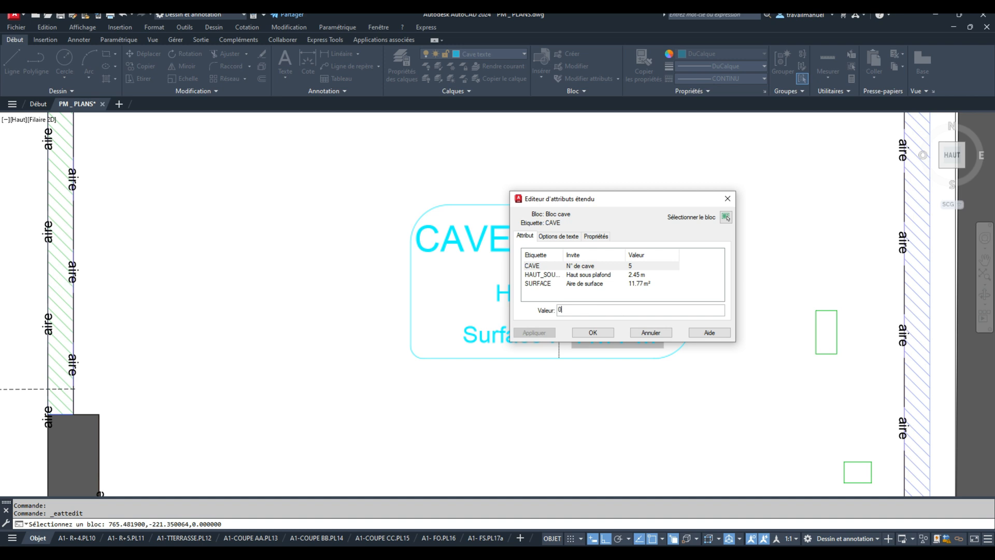
type("05")
key("Return")
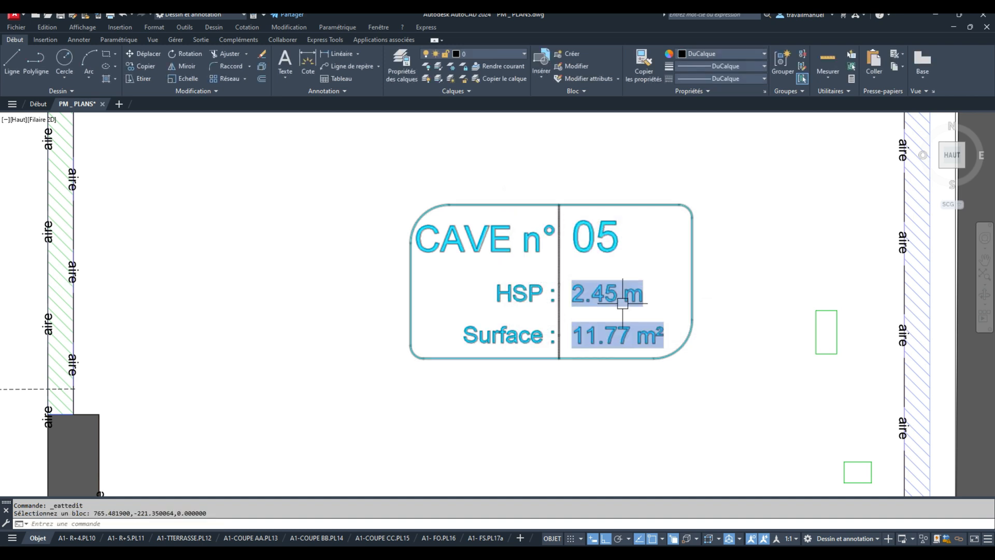
Step: Set the cave number attribute of the Cave n° 6 label block to 06
scroll(622, 290, "down", 3)
scroll(524, 284, "up", 2)
double_click(490, 310)
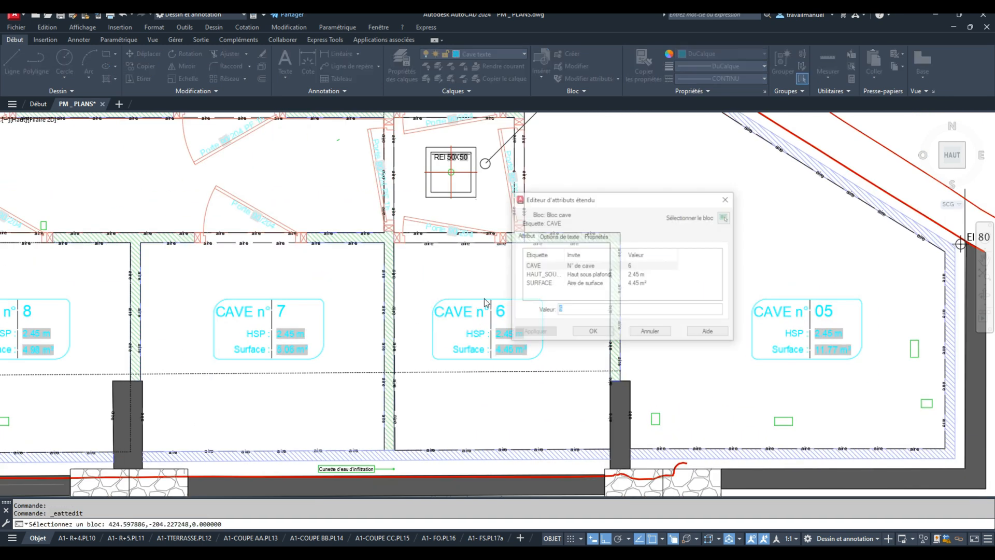
type("06")
key("Return")
key("Return")
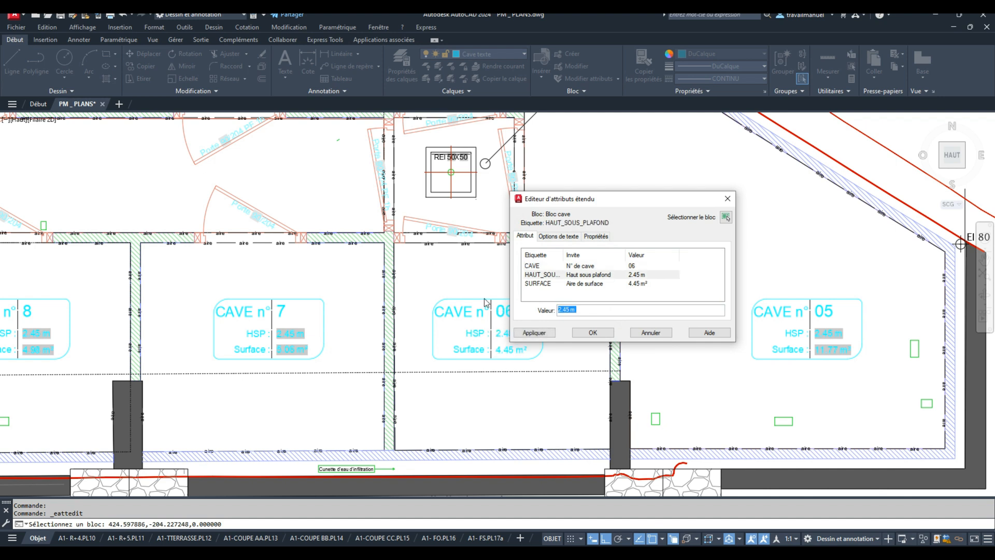
key("Return")
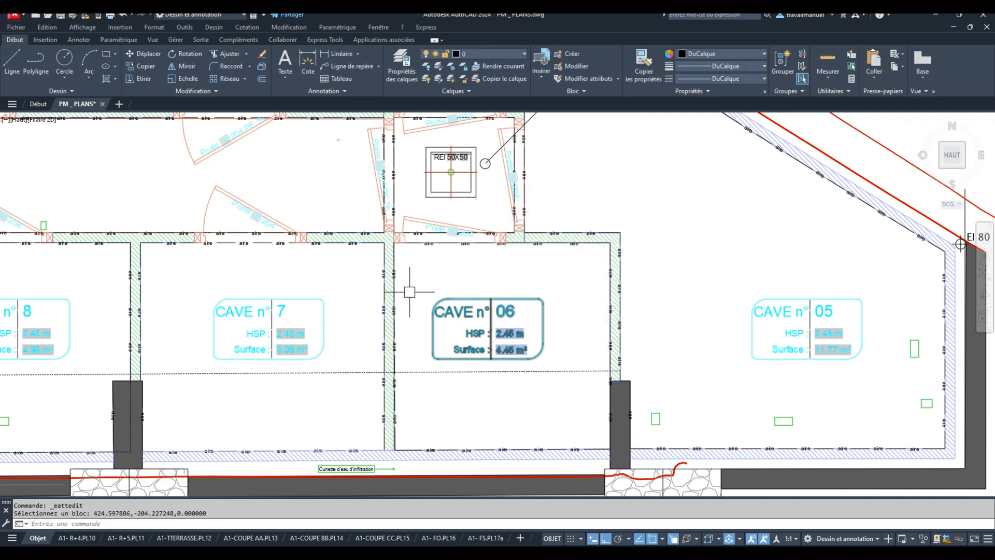
Step: Set the cave number attribute of the Cave n° 7 label block to 07
double_click(300, 326)
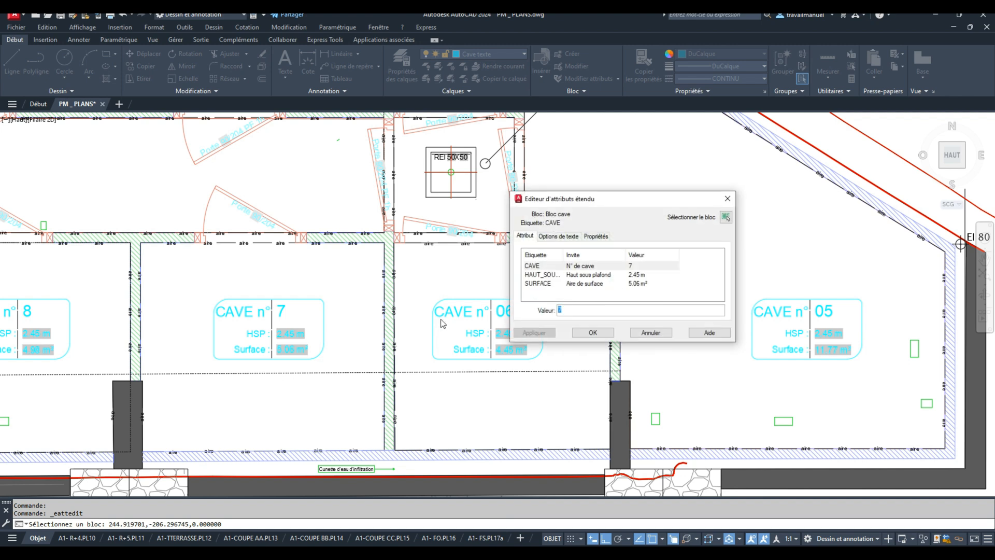
type("07")
key("Return")
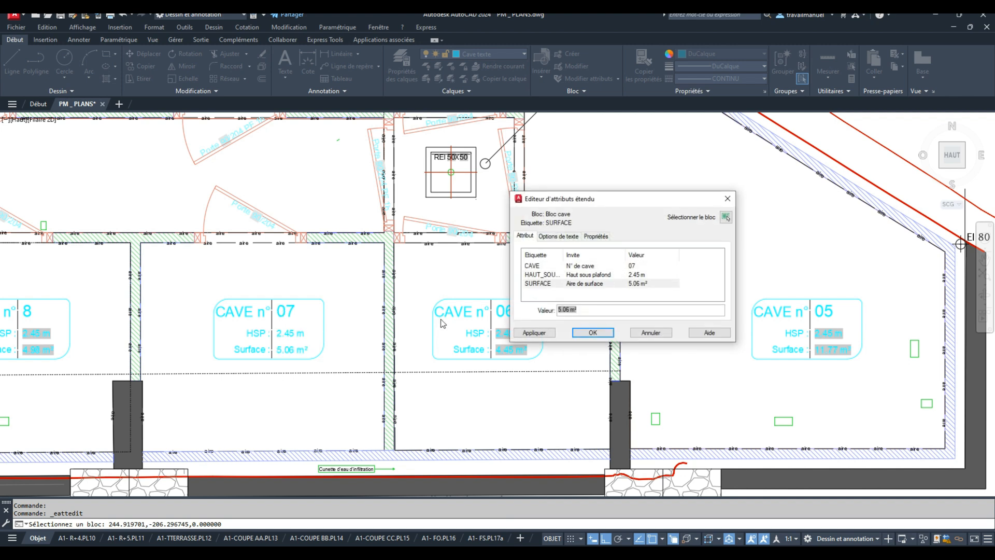
key("Return")
Step: Set the cave number attribute of the Cave n° 8 label block to 01
scroll(438, 313, "down", 5)
scroll(491, 337, "up", 8)
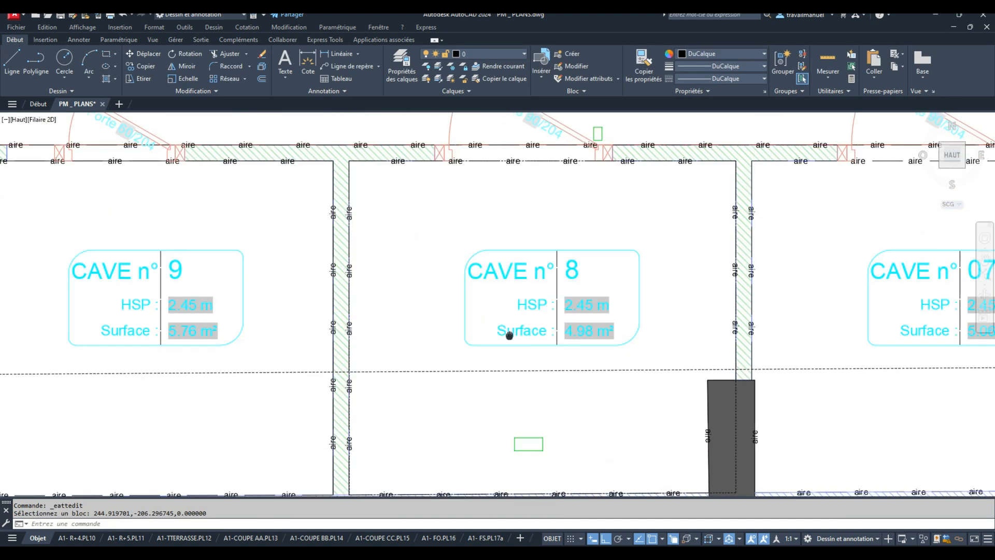
middle_click_drag(509, 333, 455, 343)
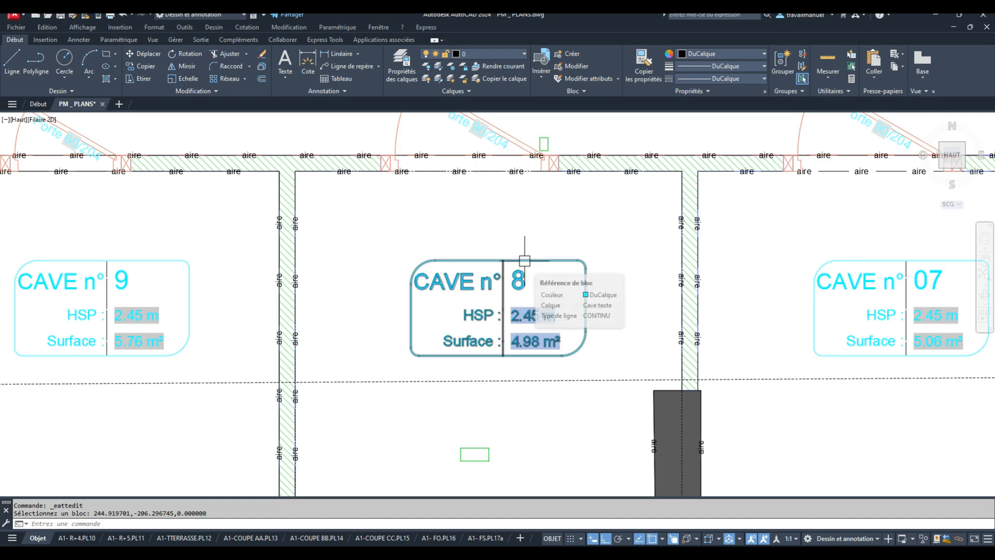
left_click(524, 261)
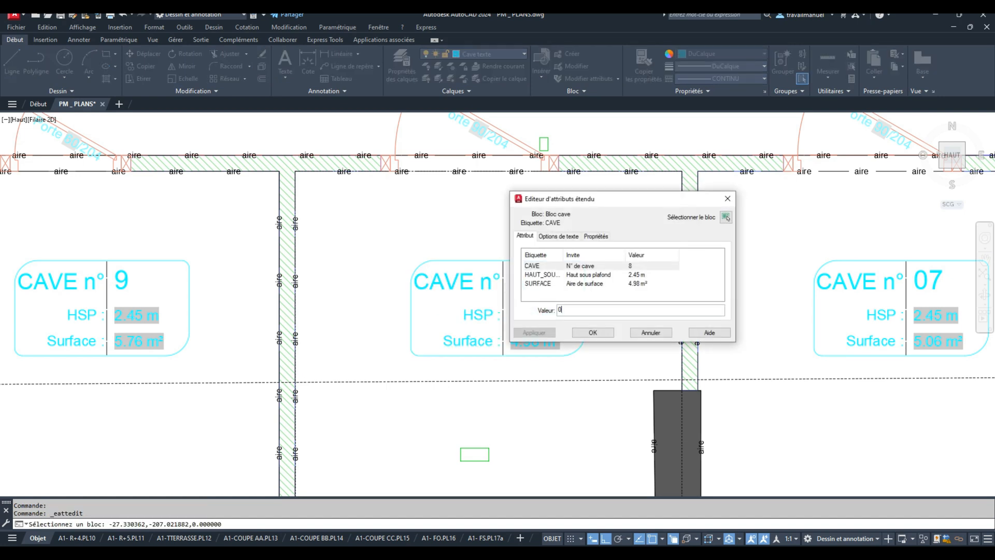
left_click(541, 274)
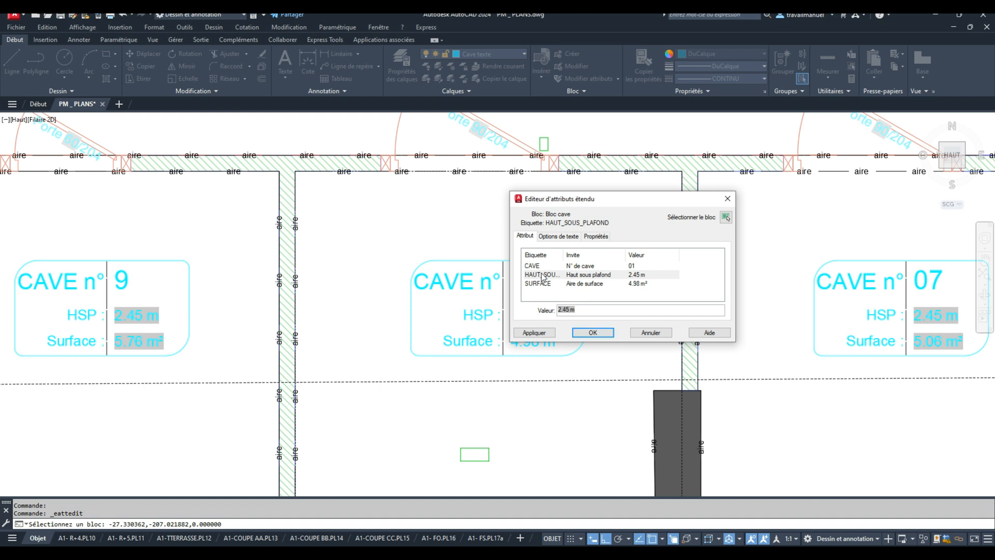
key("Return")
Step: Set the cave number attribute of the Cave n° 9 label block to 09
middle_click_drag(395, 299, 615, 315)
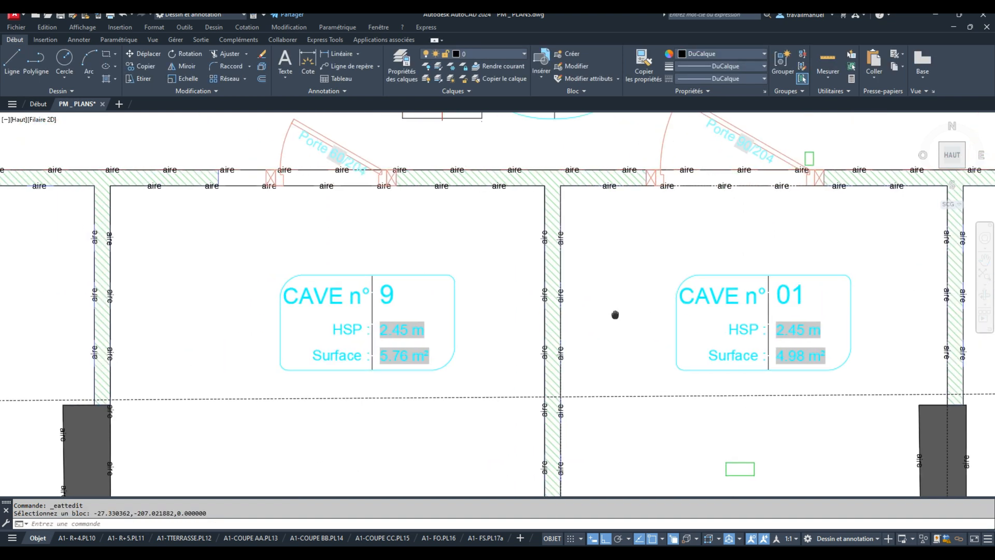
left_click(429, 278)
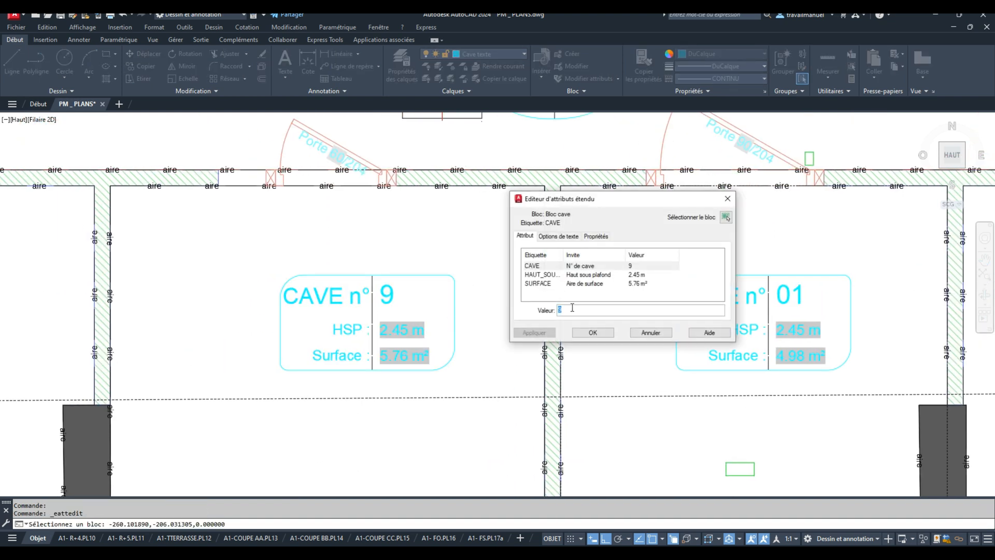
type("09")
key("Return")
key("Return")
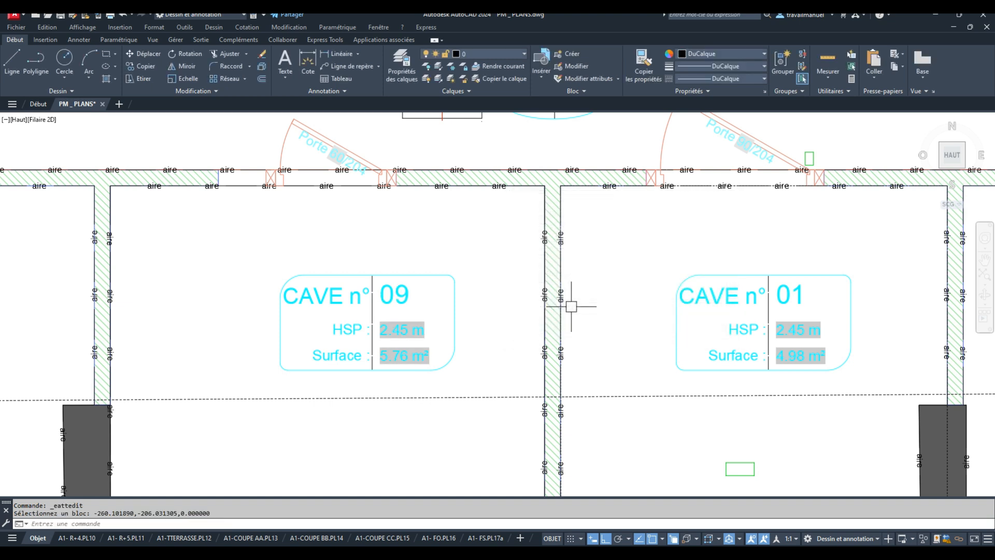
Step: Set the cave number attribute of the Cave n° 3 label block to 03
scroll(598, 298, "down", 4)
middle_click_drag(289, 293, 329, 293)
mouse_move(405, 309)
middle_mouse_down()
mouse_move(406, 336)
mouse_move(327, 352)
mouse_move(362, 362)
mouse_move(347, 366)
middle_mouse_up()
middle_click_drag(462, 273, 441, 345)
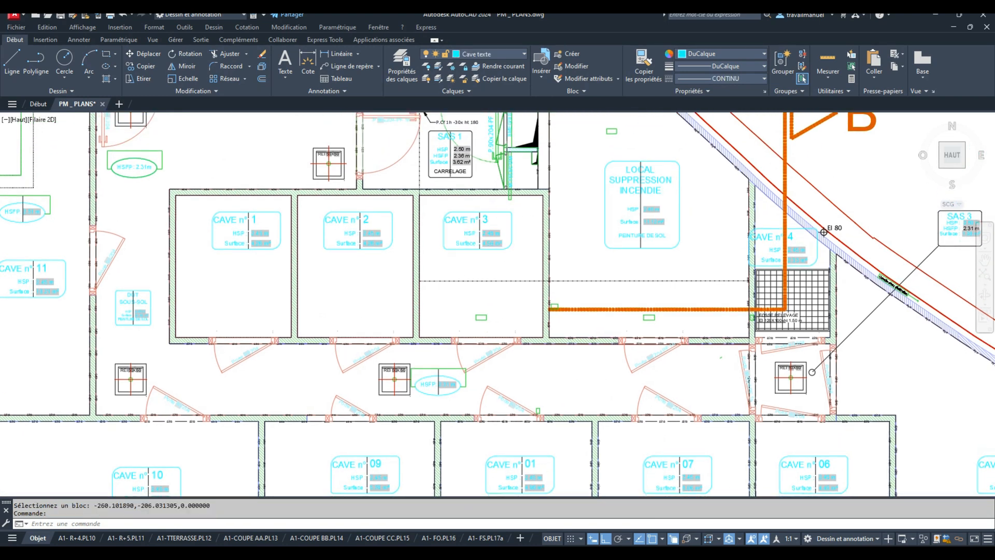
left_click(486, 220)
type("03")
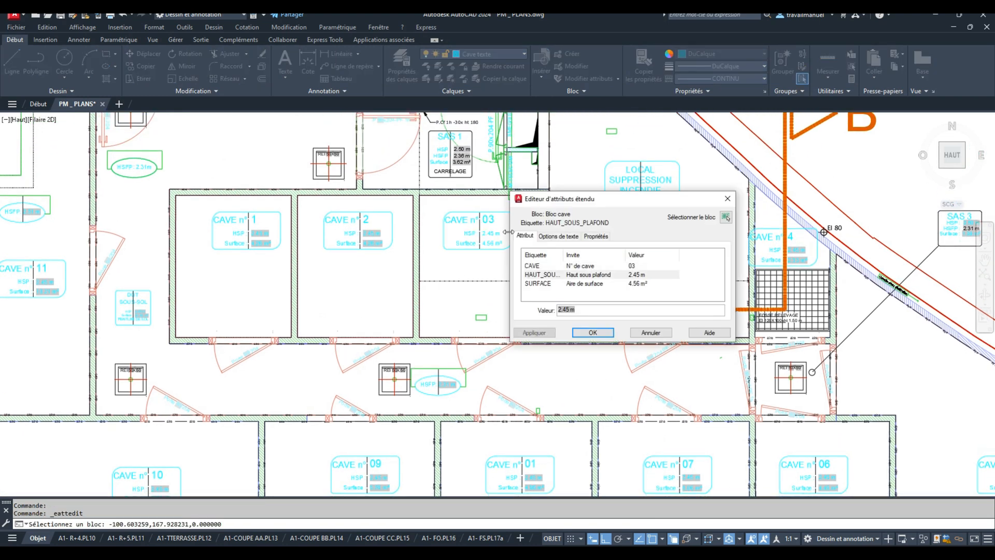
key("Return")
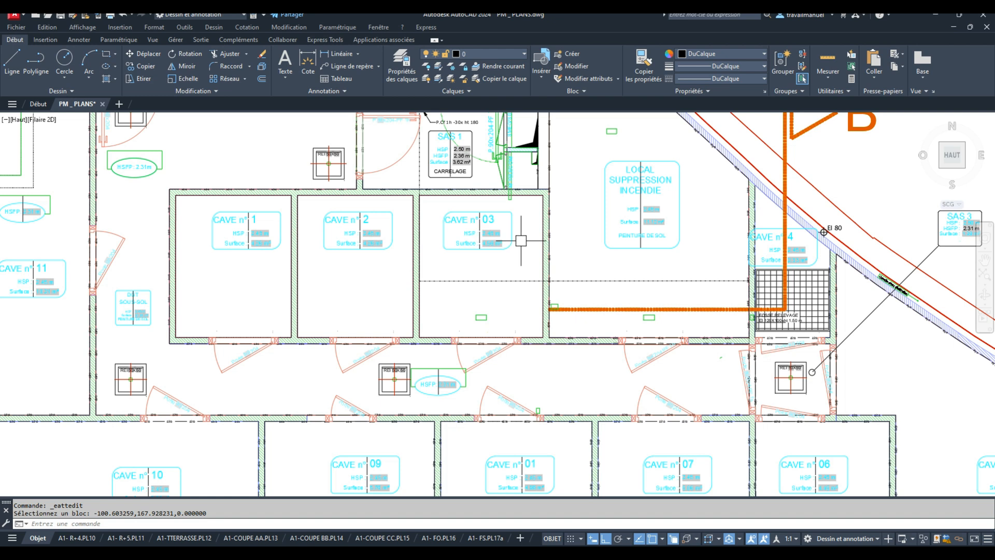
Step: Set the cave number attribute of the Cave n° 2 label block to 02
left_click(371, 220)
double_click(372, 224)
type("02")
key("Return")
key("Return")
key("Return")
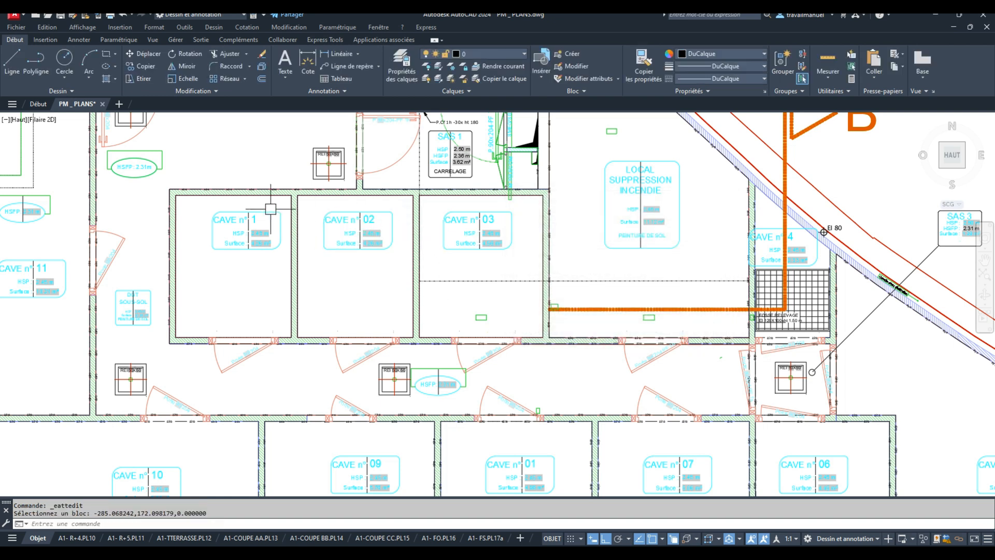
Step: Set the cave number attribute of the Cave n° 1 label block, beside Cave n° 02, to 01
double_click(257, 219)
type("01")
key("Return")
key("Return")
key("Return")
Step: Freeze the layer of the green wall hatching by picking the hatch above Cave n° 01
scroll(630, 294, "down", 4)
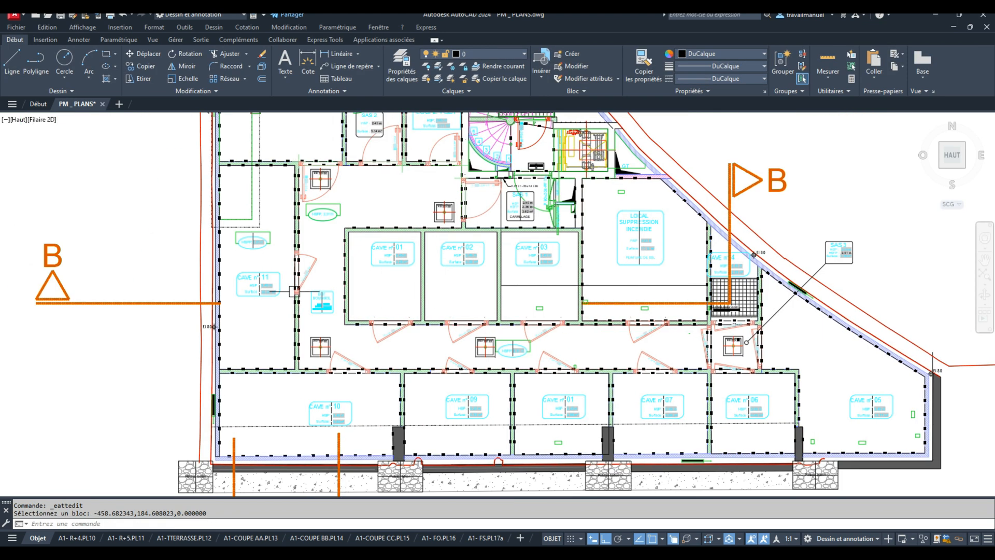
scroll(294, 291, "up", 4)
scroll(370, 310, "up", 3)
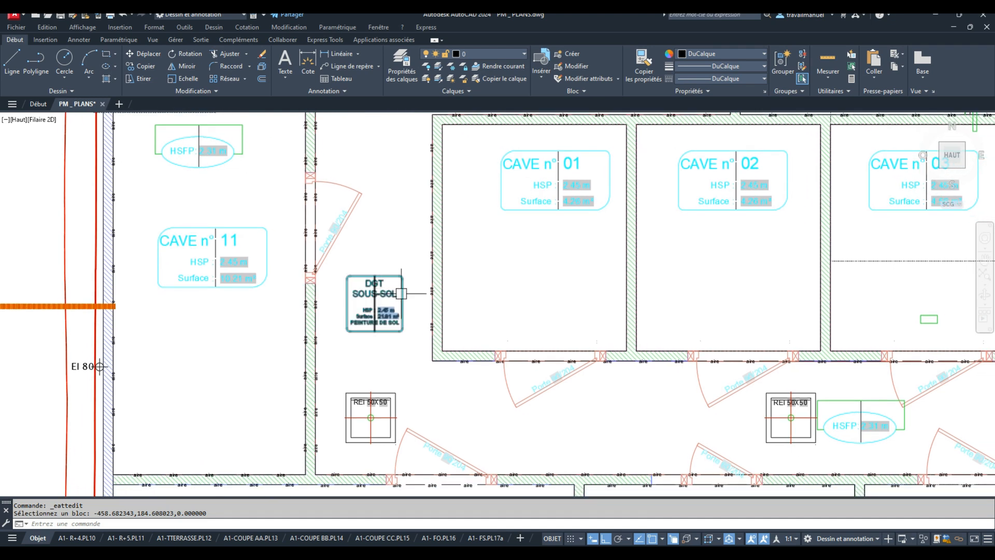
scroll(387, 263, "down", 5)
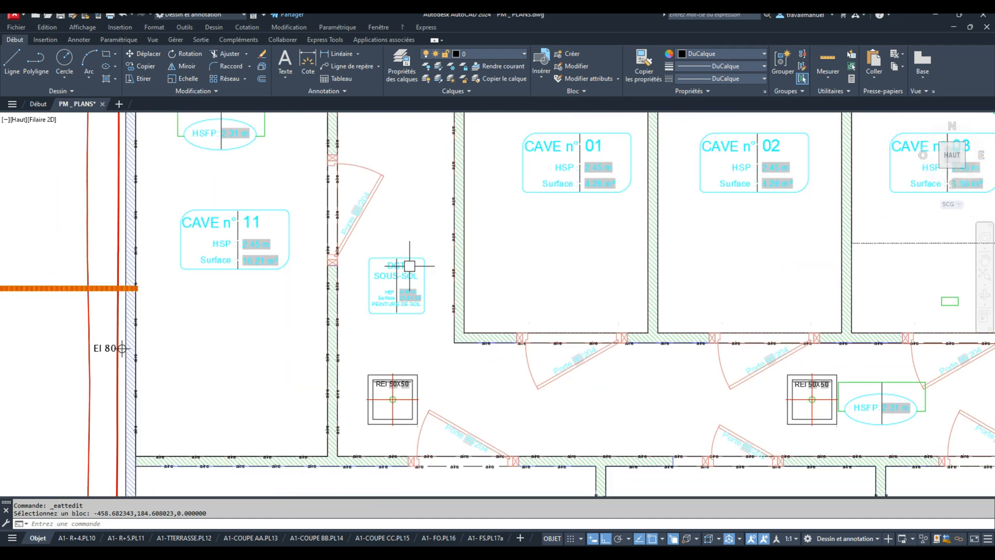
scroll(436, 280, "up", 10)
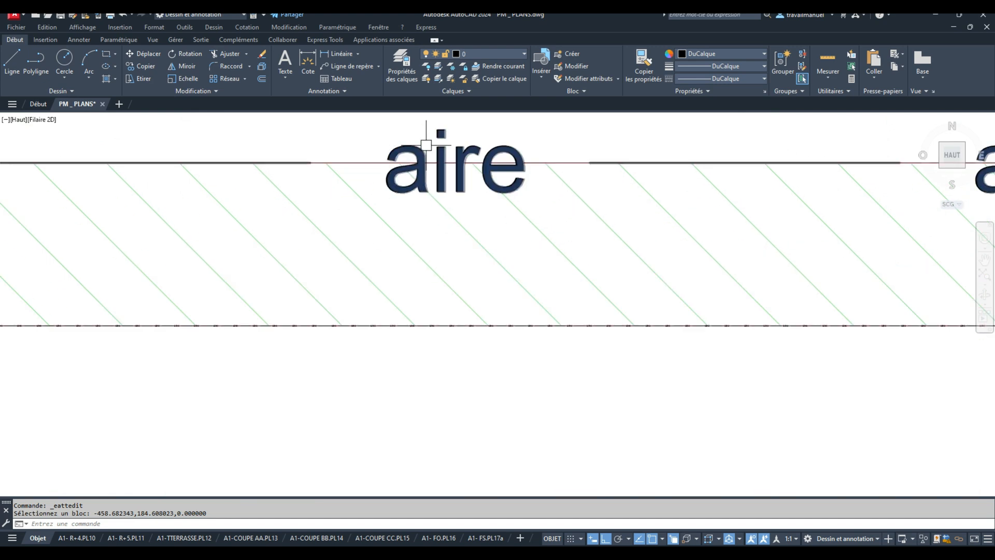
scroll(426, 145, "down", 4)
scroll(412, 165, "up", 2)
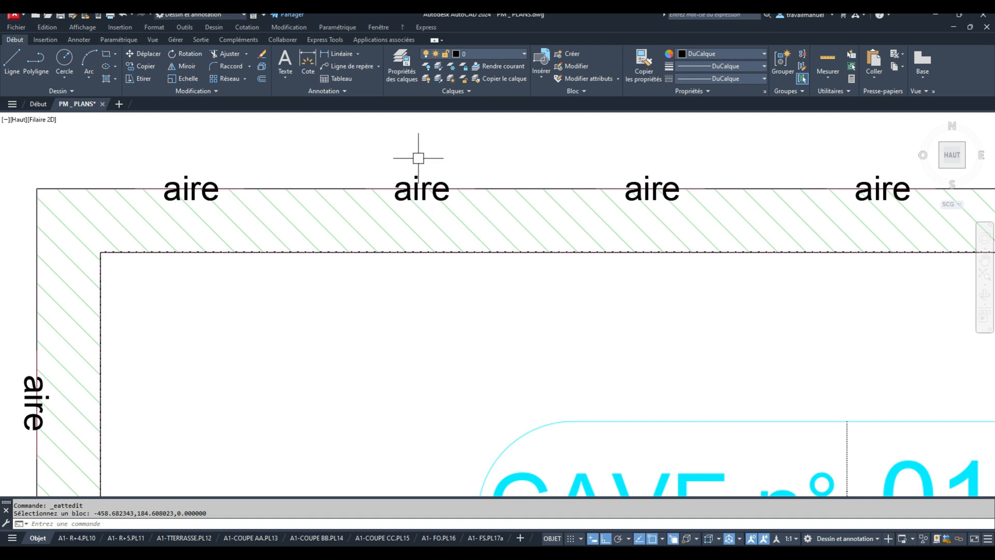
left_click(454, 78)
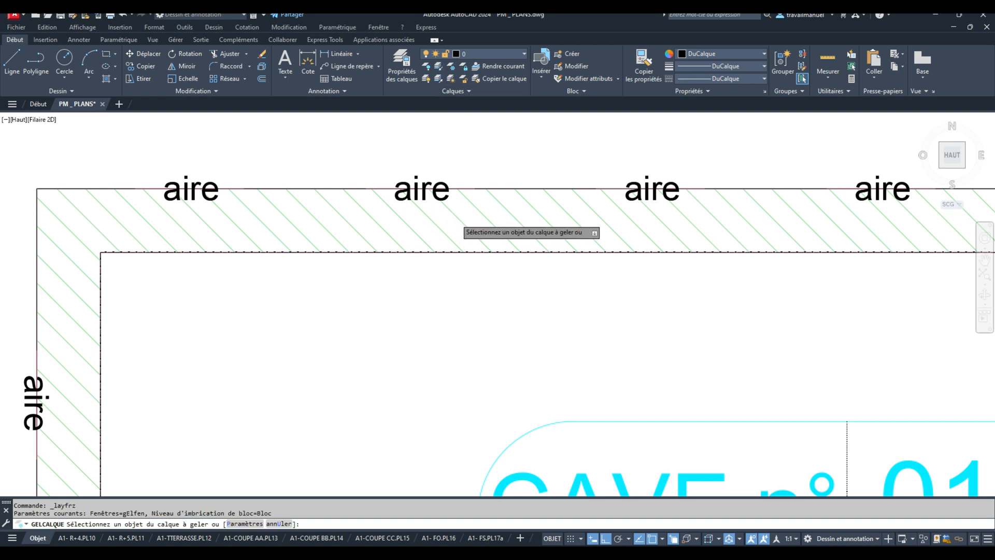
left_click(456, 218)
Step: Freeze the ".Porte" layer by picking a cave door in the plan
scroll(455, 217, "down", 5)
scroll(311, 287, "up", 3)
left_click(311, 287)
scroll(311, 287, "down", 5)
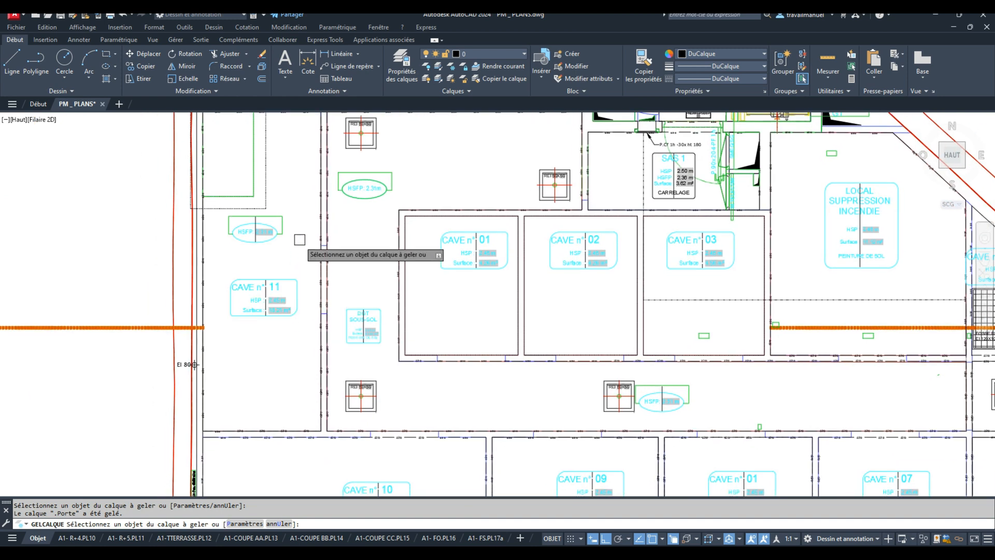
Step: Freeze the layers of the green frame around the HSFP label and the dashed beam outline above Cave n° 11
left_click(283, 219)
middle_click_drag(284, 221, 276, 277)
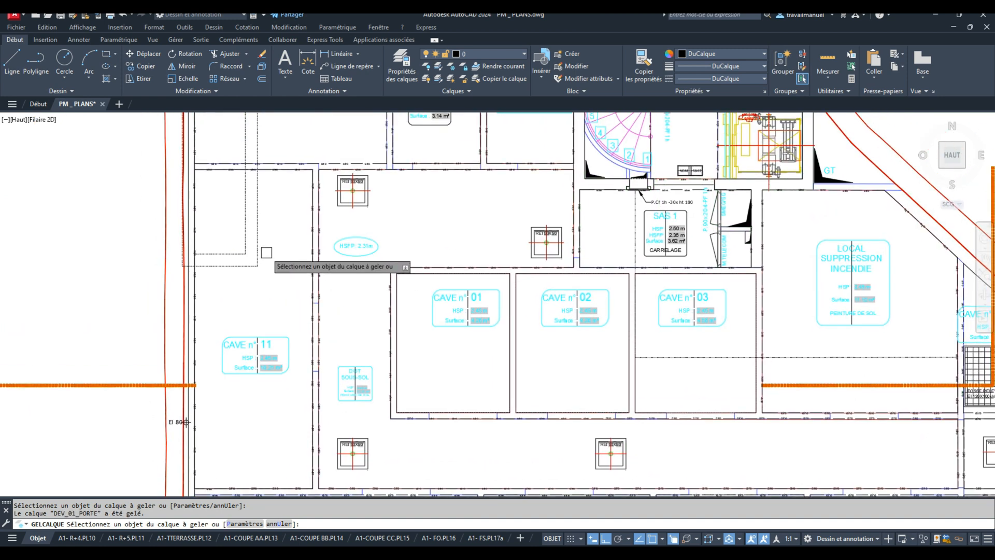
left_click(257, 238)
scroll(256, 238, "down", 3)
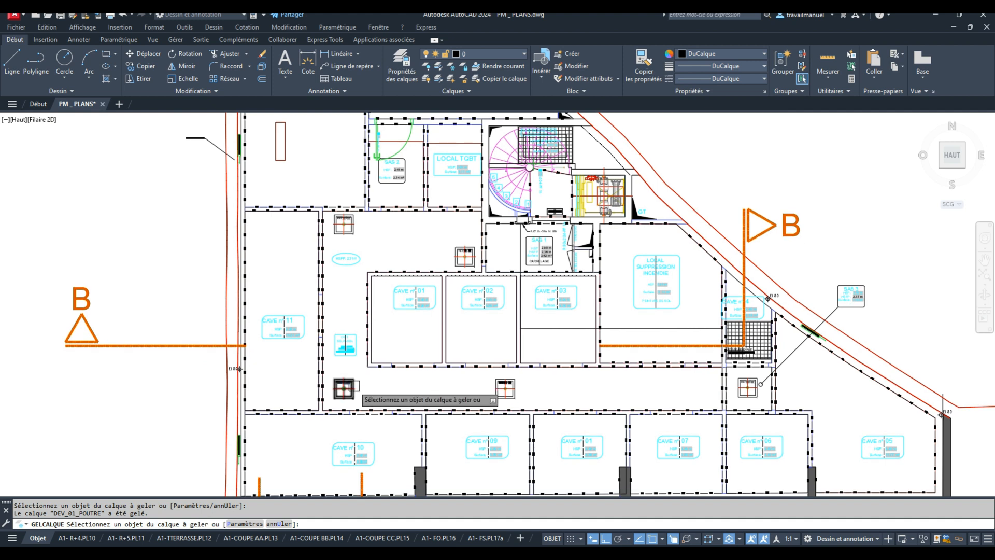
Step: Freeze the layer of the orange section markers and the "DEV_01_HACHURE" layer of the concrete hatching along the lower wall
scroll(366, 390, "up", 5)
scroll(368, 383, "down", 3)
middle_click_drag(458, 442, 417, 323)
scroll(418, 384, "up", 1)
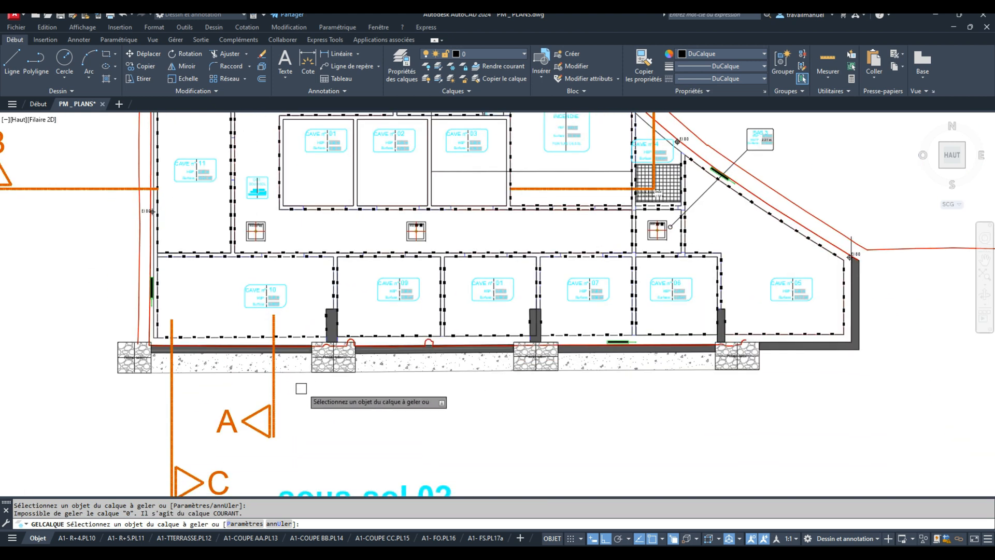
left_click(273, 405)
scroll(360, 388, "down", 2)
scroll(363, 386, "up", 3)
left_click(374, 362)
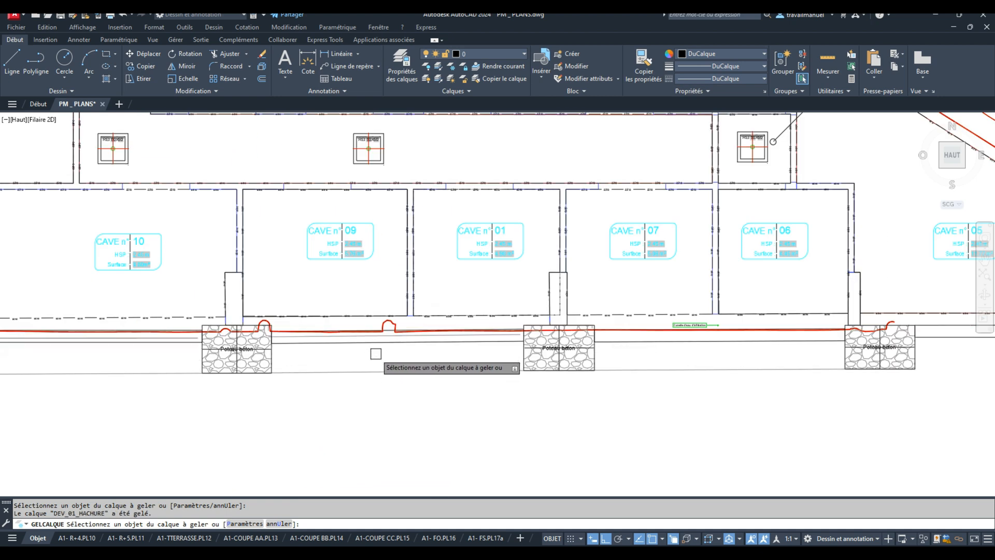
Step: Try to freeze the layer of the stone-hatched concrete post below Cave n° 01 and Cave n° 07
scroll(374, 363, "down", 3)
scroll(392, 383, "up", 2)
scroll(393, 385, "up", 2)
left_click(392, 388)
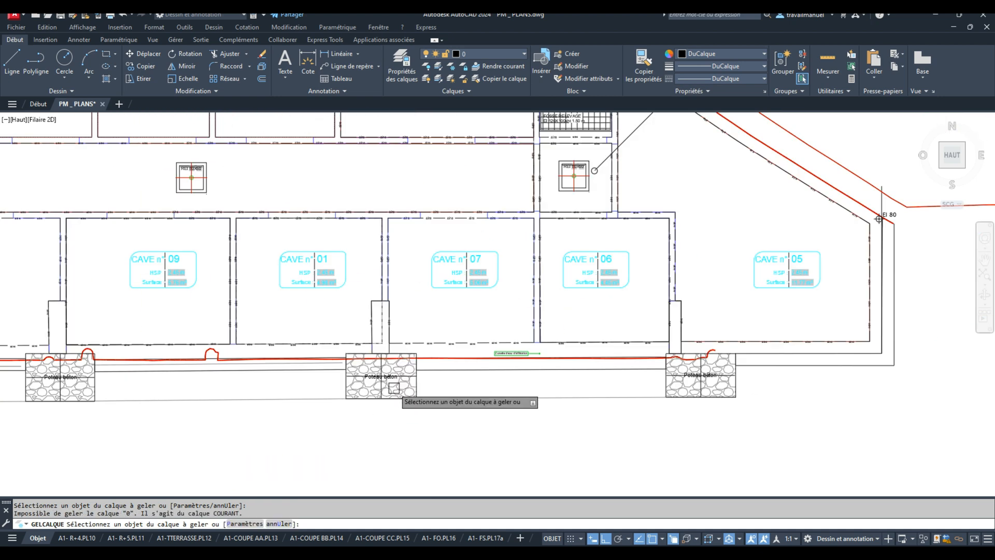
scroll(420, 407, "down", 2)
middle_click_drag(533, 390, 443, 474)
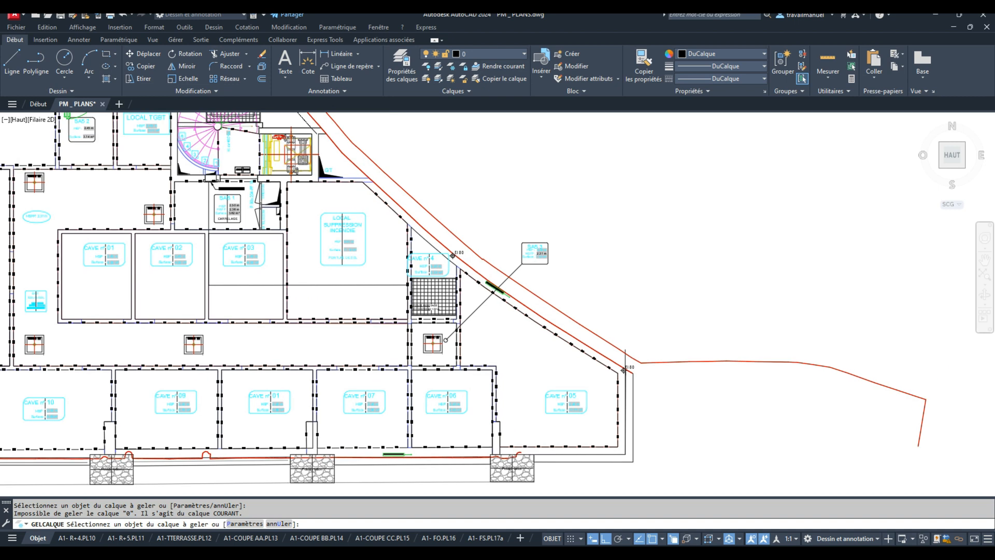
Step: Freeze the layers of the red outline, the spiral staircase, the blue partition lines and the stair-number text
left_click(724, 359)
scroll(596, 291, "up", 2)
scroll(628, 329, "down", 2)
scroll(483, 245, "up", 4)
left_click(473, 241)
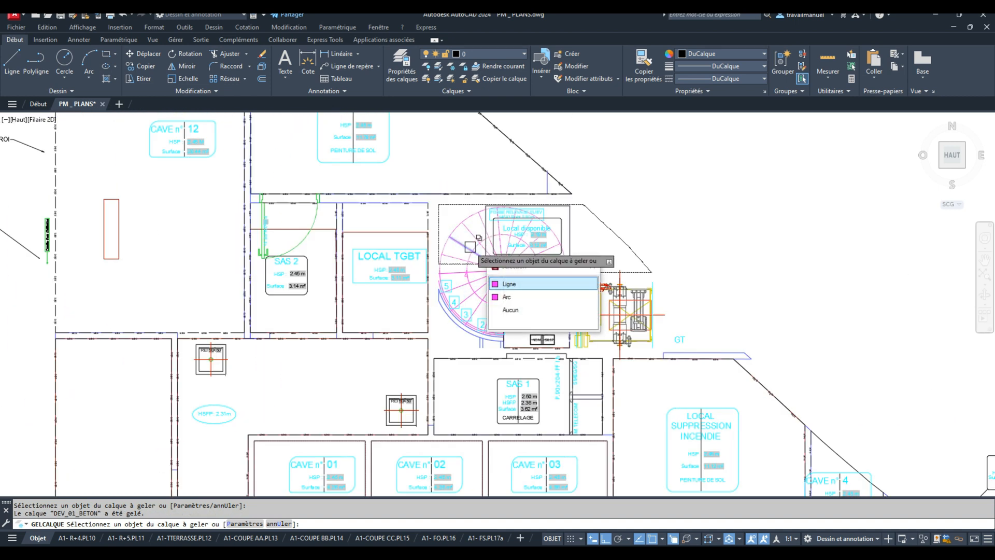
left_click(509, 284)
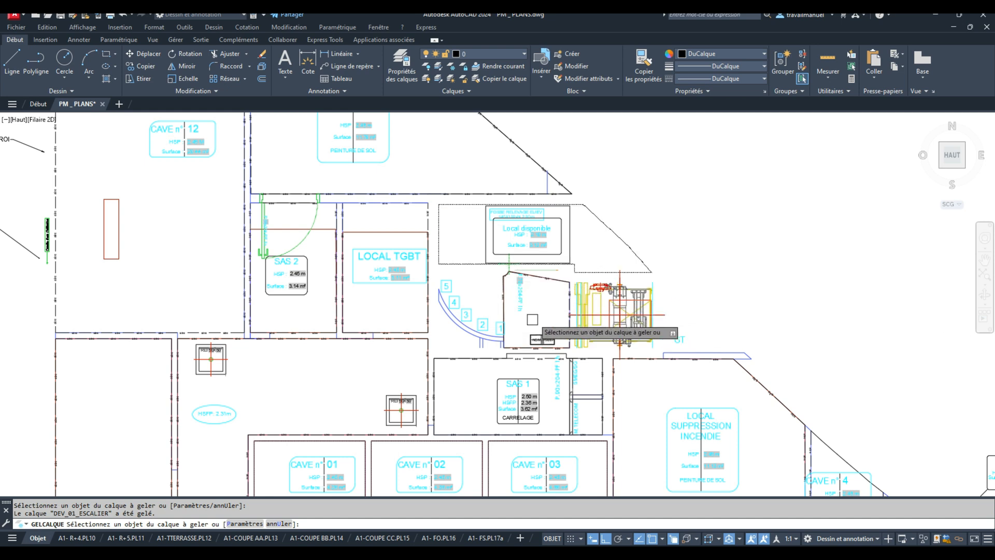
left_click(460, 330)
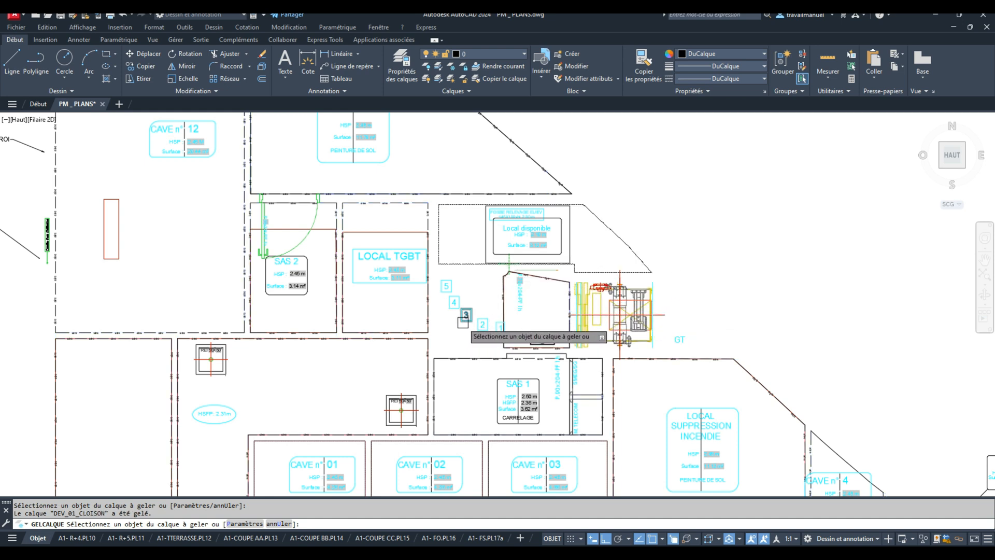
left_click(460, 322)
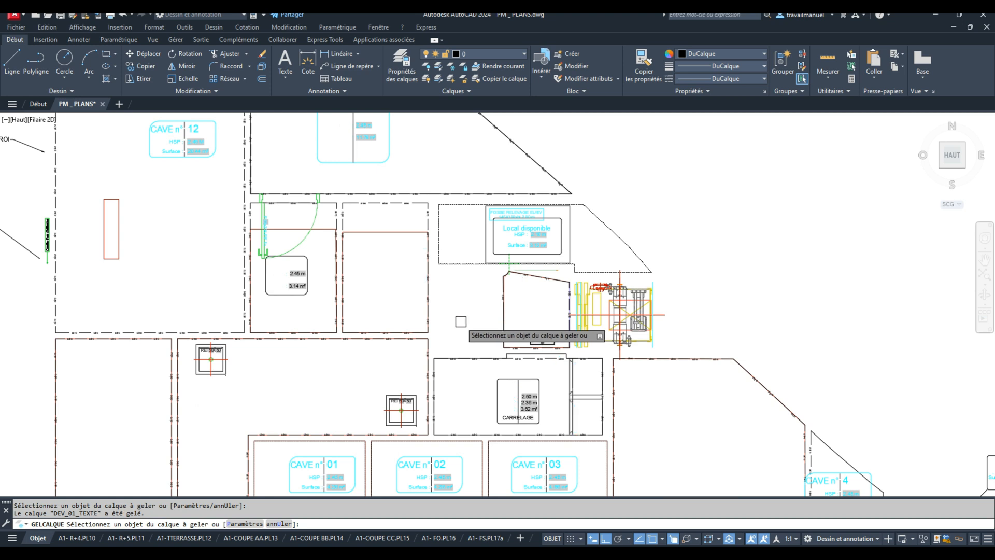
key("Return")
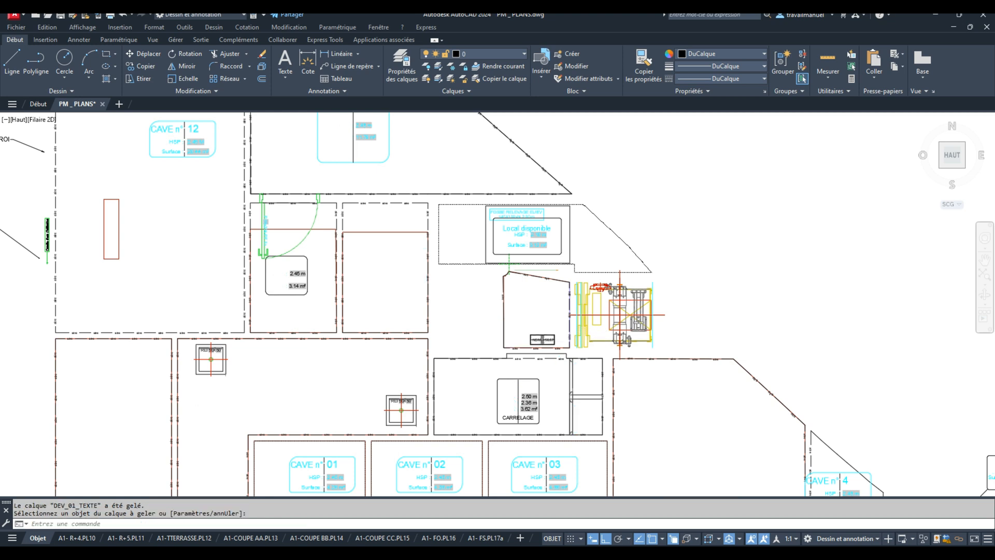
Step: Undo the whole last series of layer freezes
type("u")
key("Return")
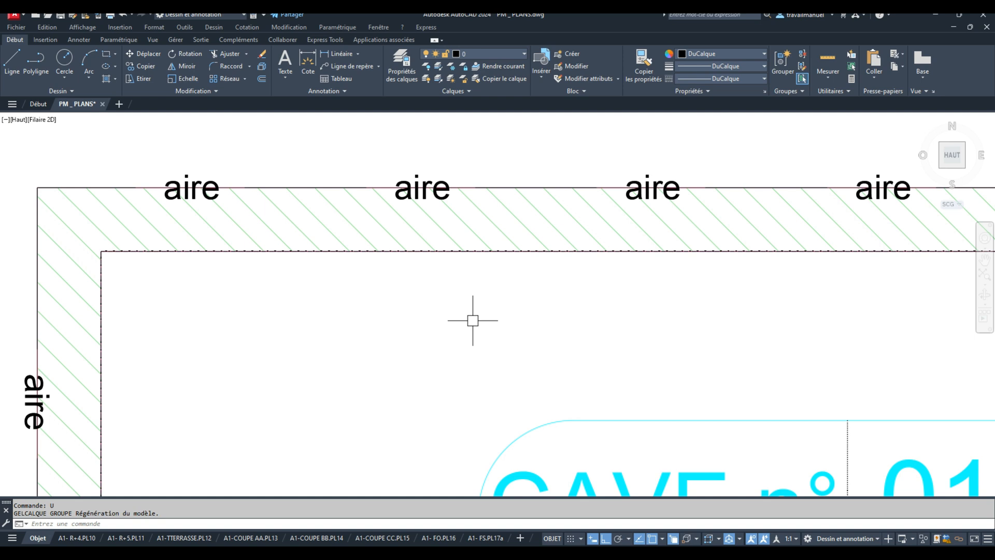
Step: Freeze the "DEV_01_DETAIL 09" layer by picking the green wall hatching above Cave n° 01
type("ge")
key("Return")
left_click(473, 227)
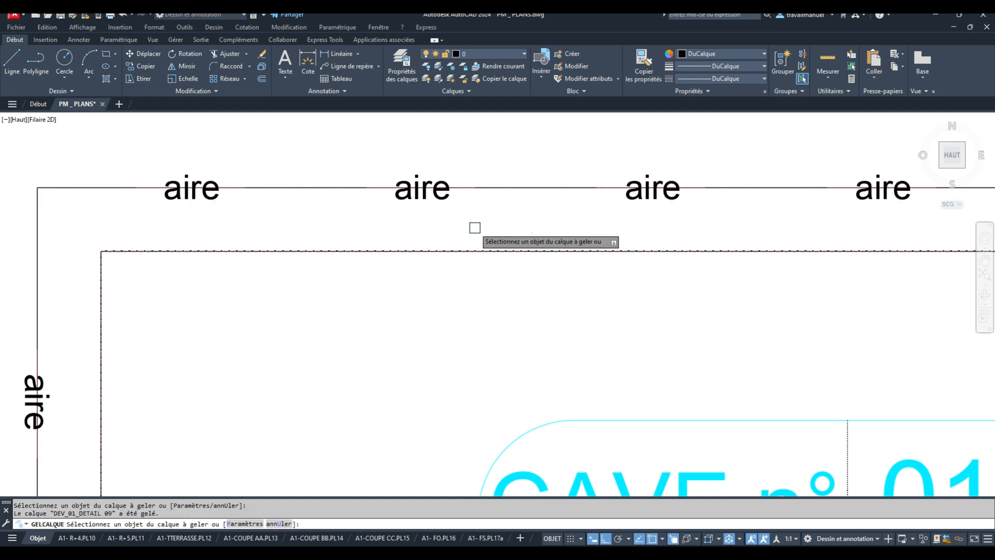
scroll(473, 228, "down", 3)
scroll(471, 249, "down", 6)
key("Return")
Step: Freeze the "DEV_01_PORTE" layer by picking a door in the plan
mouse_move(405, 309)
middle_mouse_down()
mouse_move(407, 300)
mouse_move(391, 312)
middle_mouse_up()
key("Return")
left_click(387, 287)
key("Return")
left_click(295, 205)
left_click(288, 206)
scroll(289, 205, "down", 5)
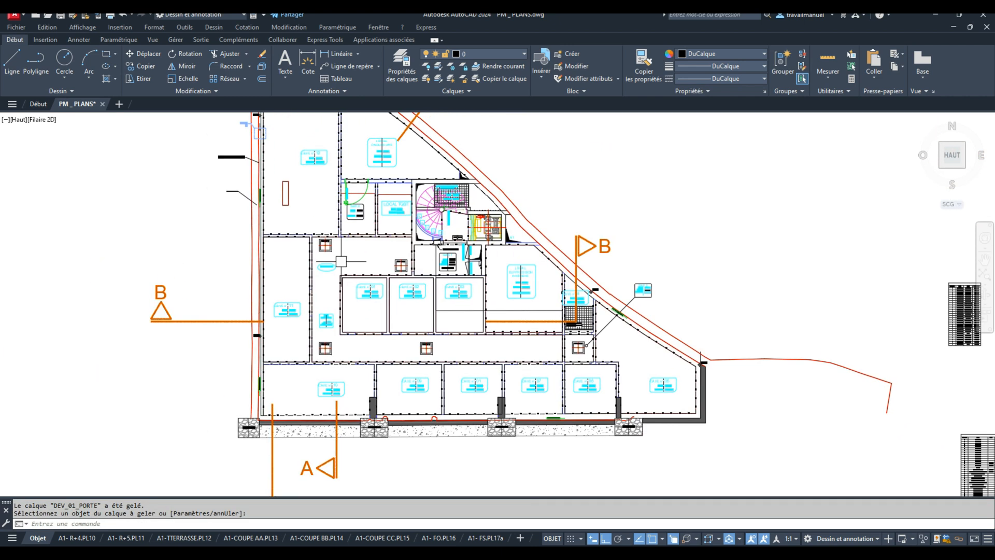
Step: Freeze the layer of the red lines along the outer walls and the "A-AS-GO" layer of the orange section line
scroll(340, 254, "up", 7)
scroll(433, 260, "down", 5)
scroll(433, 260, "up", 5)
scroll(434, 260, "down", 5)
middle_click_drag(401, 275, 350, 306)
key("space")
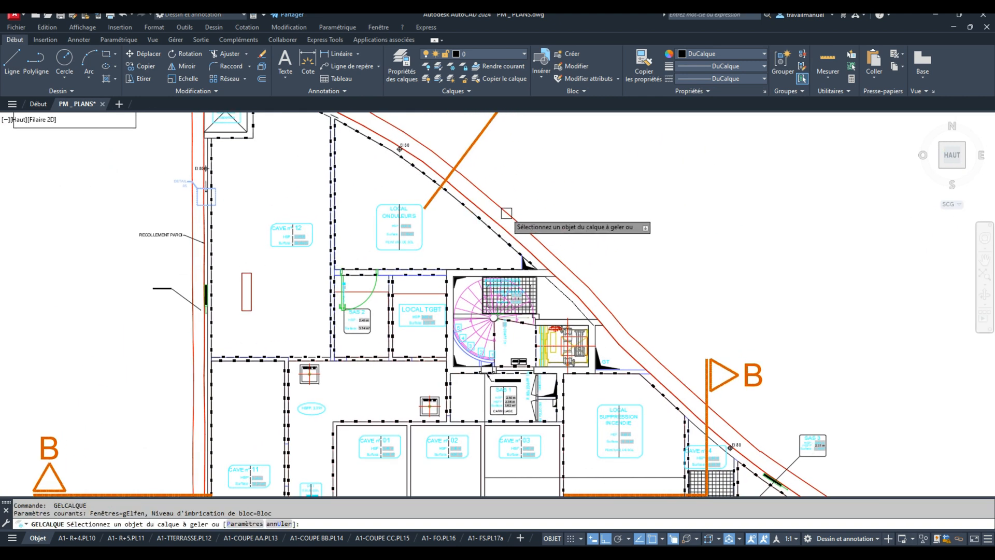
left_click(506, 214)
key("space")
key("space")
left_click(468, 151)
key("space")
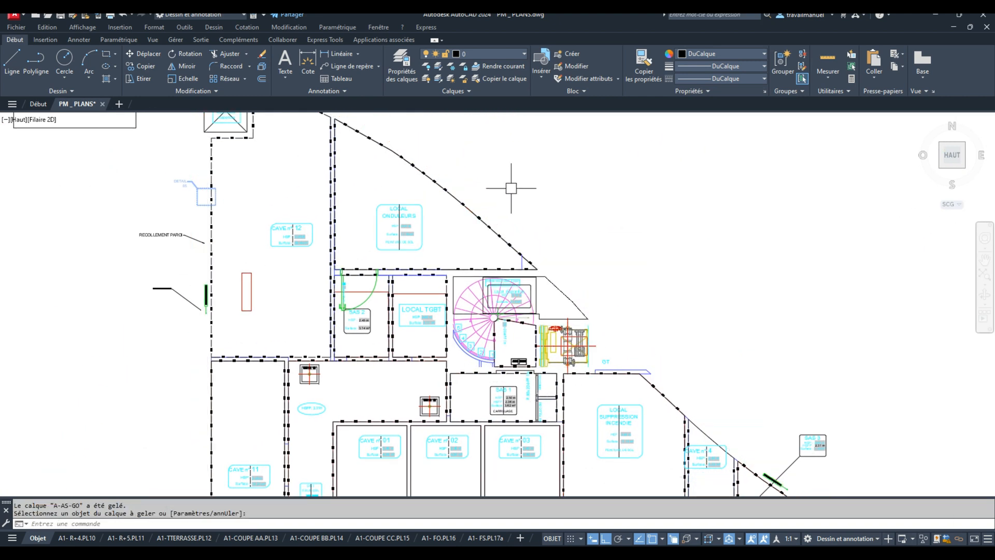
Step: Match the properties of the corridor's area polyline on the .Surfaces layer onto the adjacent cave outline
scroll(571, 300, "up", 4)
scroll(573, 270, "down", 5)
scroll(506, 273, "up", 8)
middle_click_drag(467, 232, 567, 350)
scroll(412, 245, "up", 5)
left_click(369, 260)
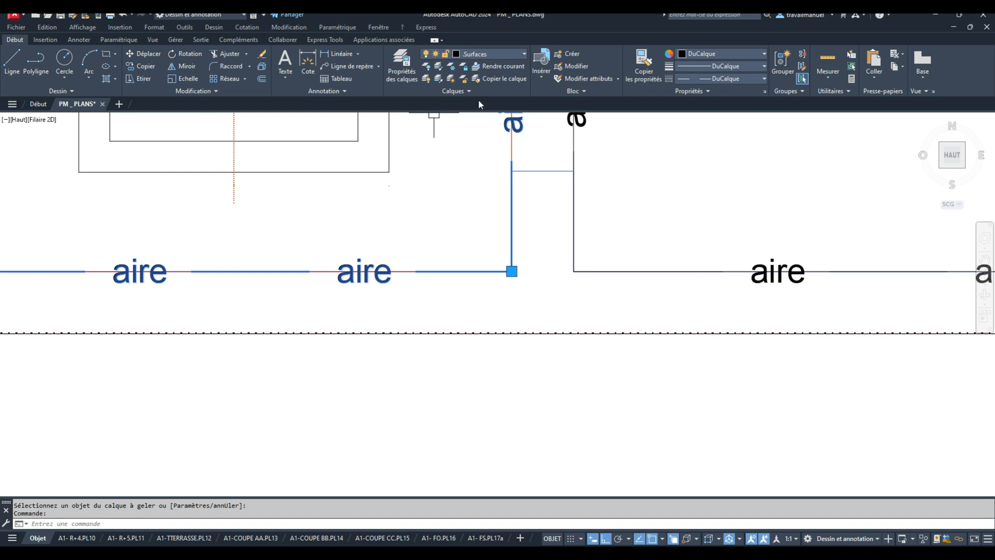
left_click(643, 65)
scroll(378, 337, "down", 3)
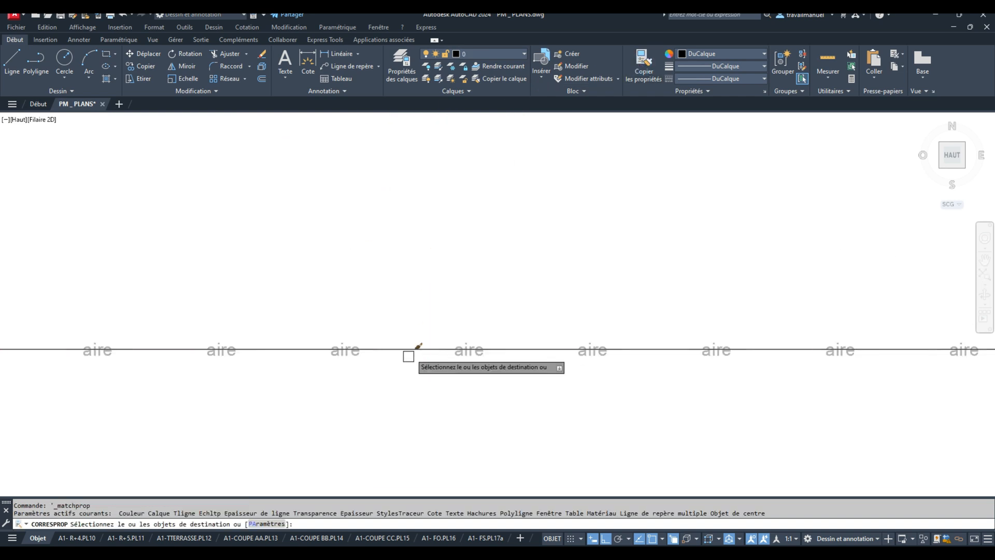
left_click(338, 352)
Step: Apply the same .Surfaces polyline properties to another room outline in the row of caves
scroll(411, 301, "down", 12)
middle_click_drag(468, 317, 311, 227)
scroll(529, 224, "up", 7)
scroll(528, 223, "down", 6)
scroll(496, 218, "up", 12)
left_click(484, 210)
key("Return")
Step: Take the Cave n° 03 outline as match source and examine the remaining room outlines up to Local onduleurs
key("Return")
left_click(480, 234)
scroll(472, 254, "down", 12)
middle_click_drag(580, 337, 498, 294)
scroll(498, 294, "down", 5)
scroll(406, 233, "up", 1)
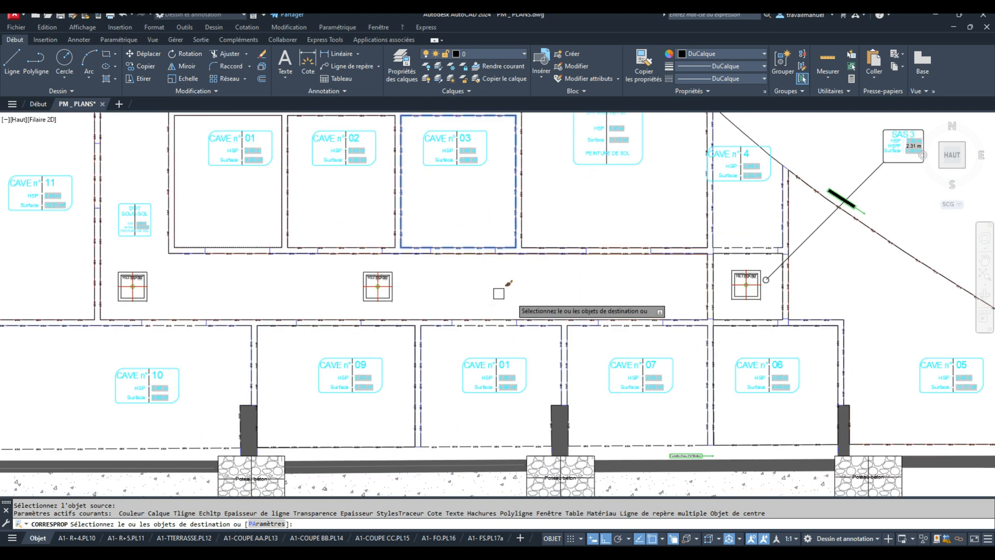
scroll(431, 262, "up", 4)
middle_click_drag(489, 338, 500, 270)
scroll(497, 270, "down", 4)
middle_click_drag(534, 374, 714, 378)
middle_click_drag(316, 215, 285, 336)
middle_click_drag(322, 173, 282, 342)
middle_click_drag(314, 222, 314, 344)
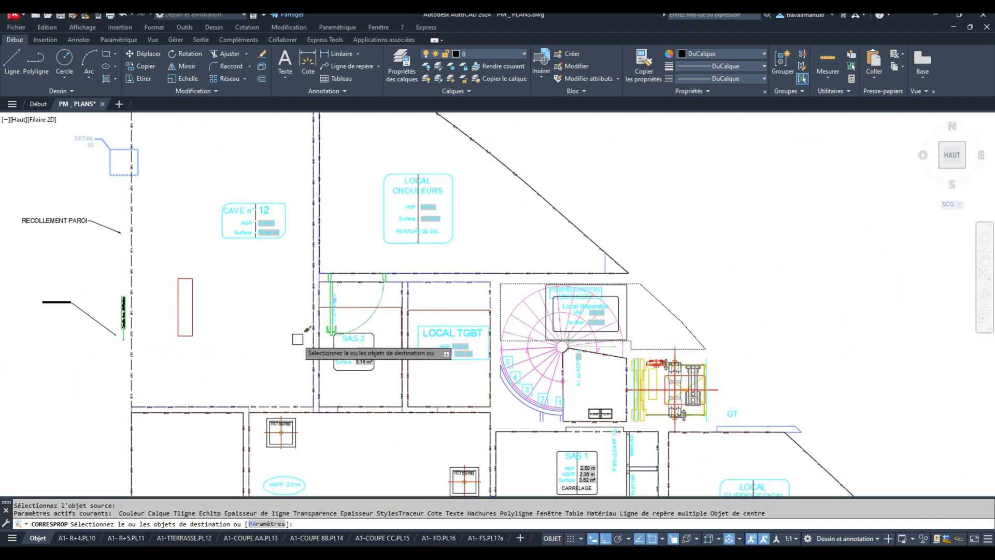
scroll(337, 197, "up", 6)
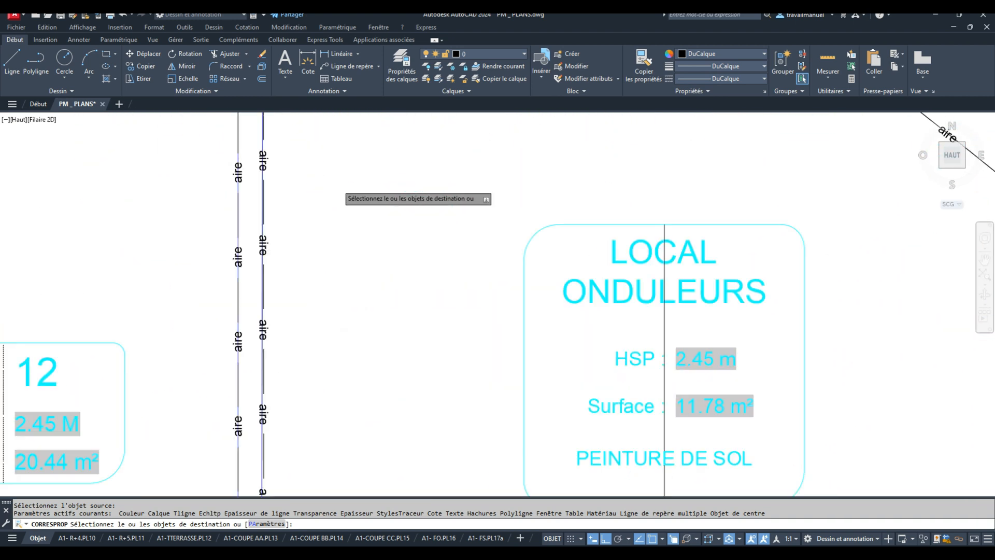
Step: Freeze the layer of the blue line overlapping the area polyline on the wall between Cave n° 12 and Local onduleurs
left_click(449, 68)
scroll(249, 262, "up", 6)
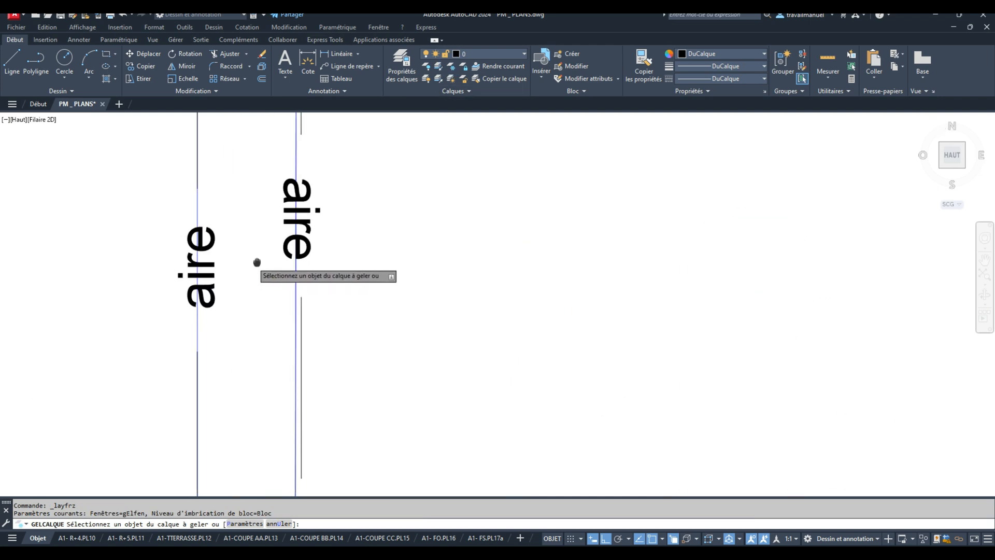
left_click(291, 295)
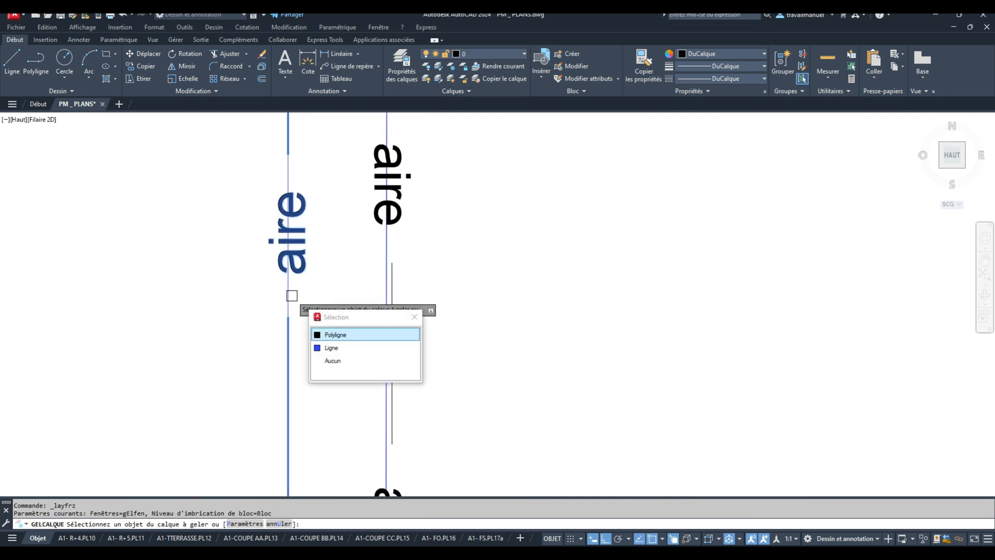
left_click(340, 346)
scroll(480, 266, "down", 5)
mouse_move(480, 266)
middle_mouse_down()
mouse_move(468, 291)
mouse_move(424, 254)
middle_mouse_up()
Step: Freeze the remaining unneeded line layers, including "DEV_00_SURFACE", and save the drawing
left_click(458, 326)
middle_click_drag(458, 326, 415, 231)
left_click(415, 231)
scroll(348, 252, "down", 5)
middle_click_drag(348, 253, 323, 294)
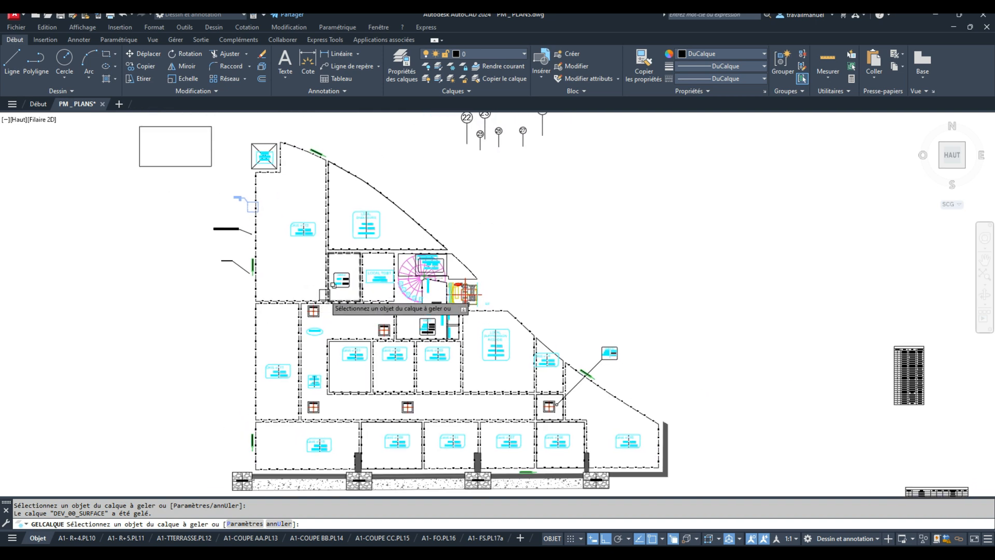
key("Return")
middle_click_drag(485, 228, 402, 213)
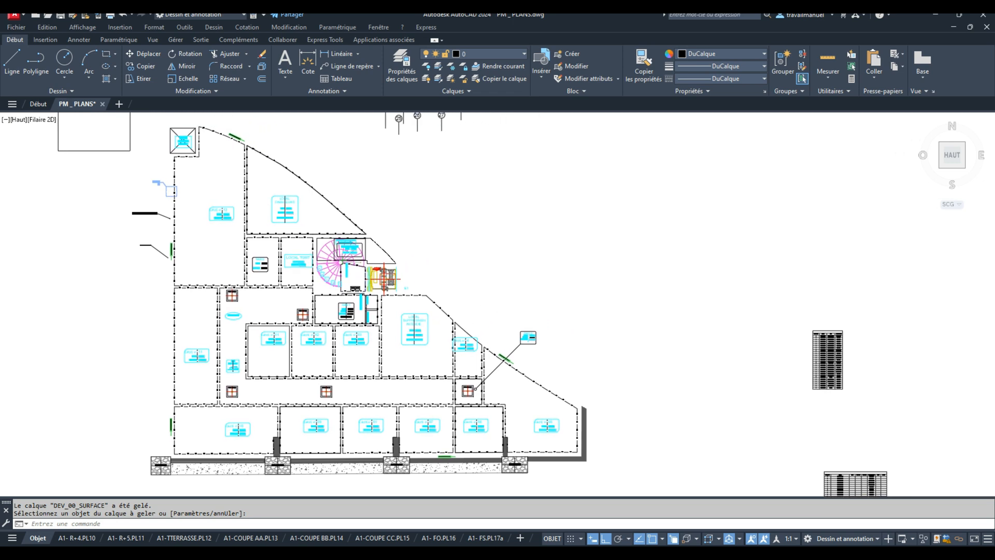
key("ctrl+s")
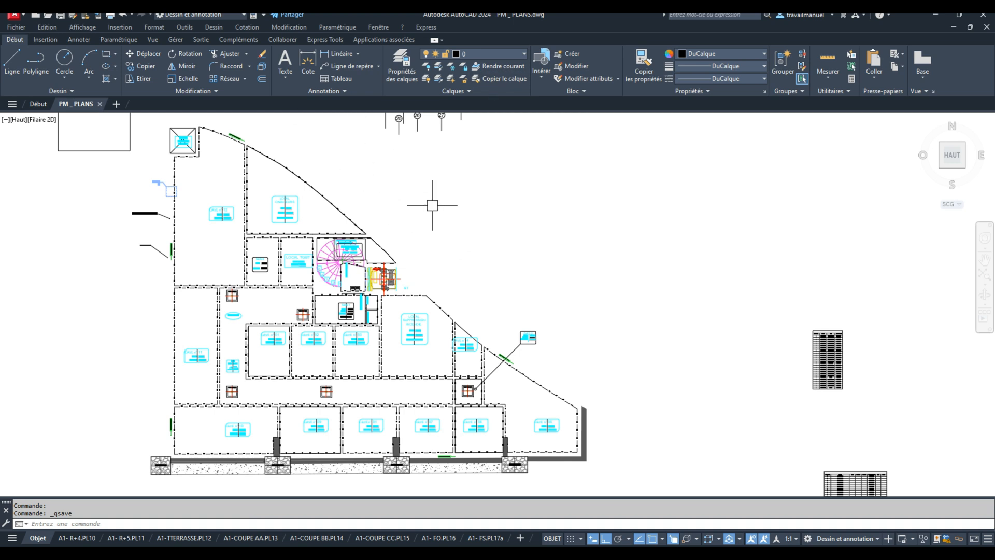
Step: Start the Data Extraction wizard and choose to create a new data extraction
type("xd")
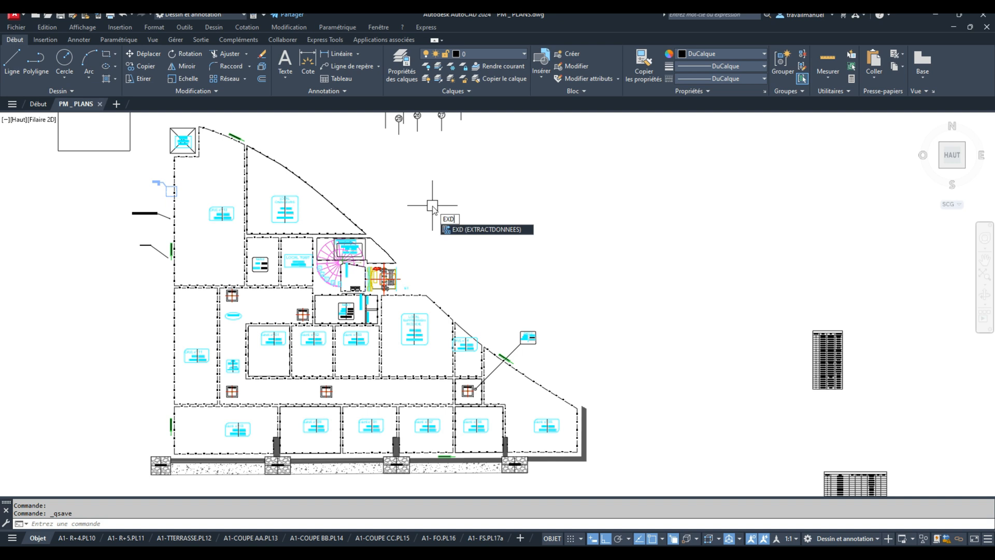
left_click(402, 198)
left_click(157, 25)
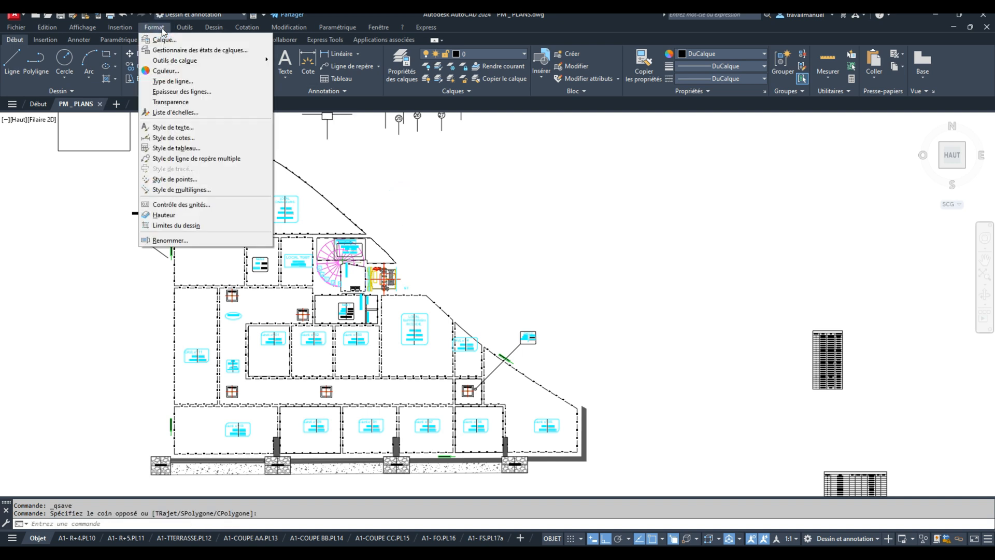
mouse_move(187, 28)
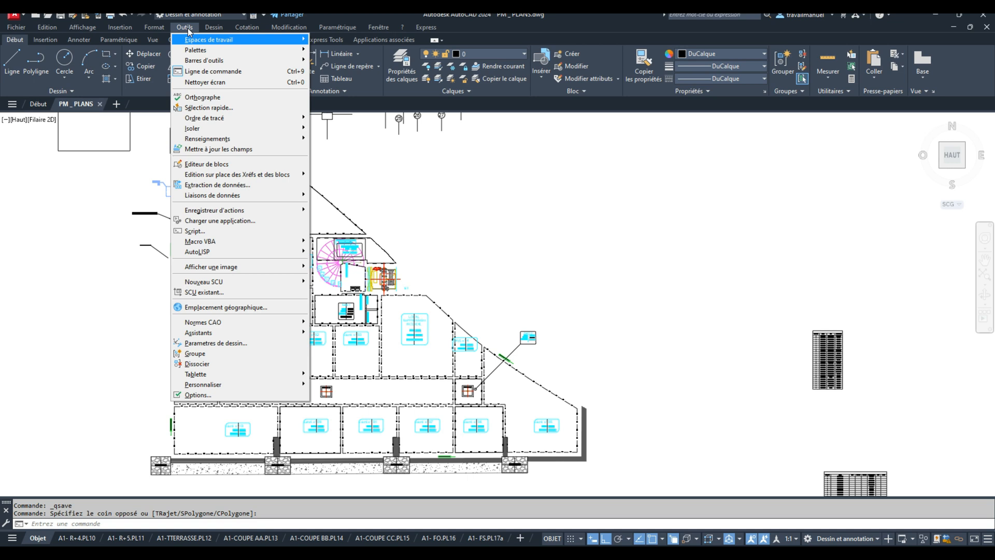
left_click(226, 185)
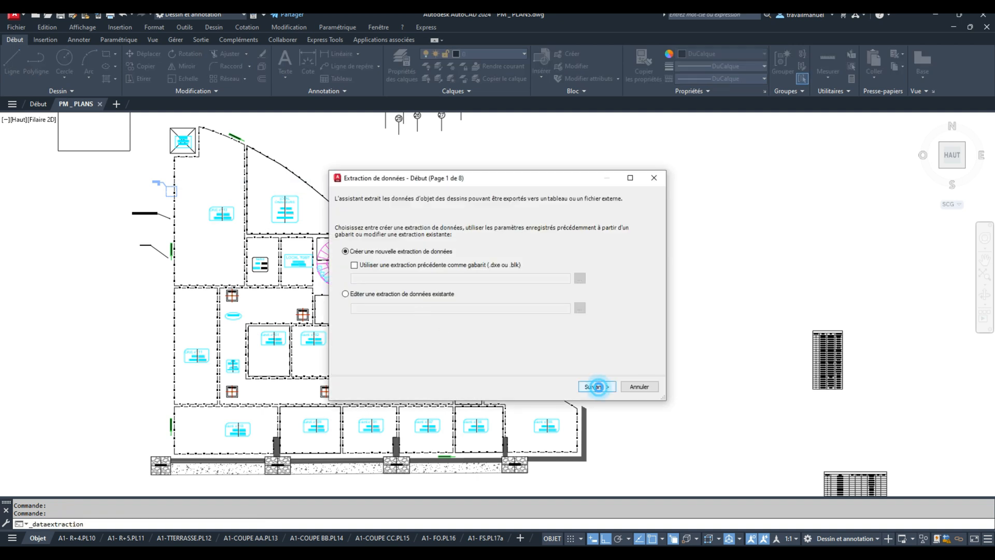
left_click(597, 388)
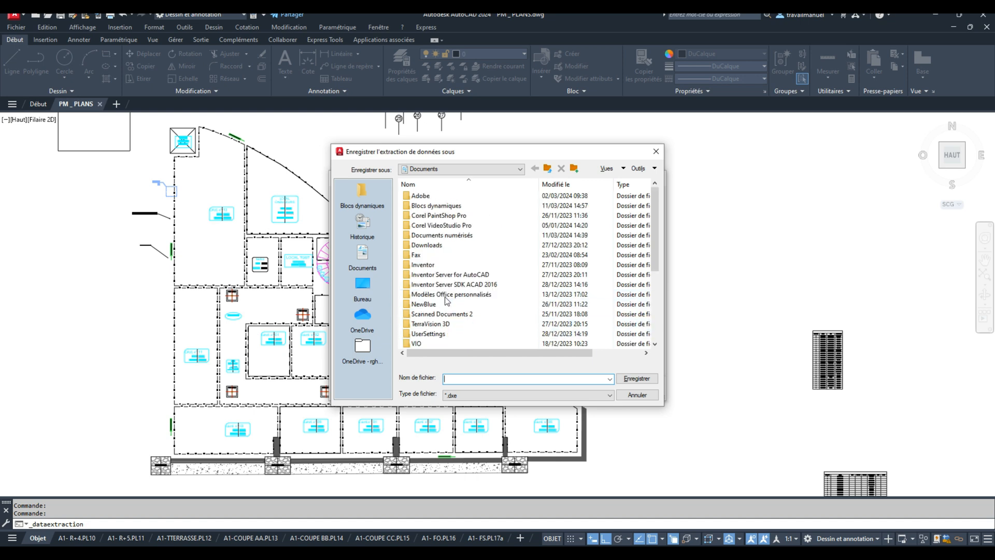
Step: Save the extraction file as "Surfaces de caves" in a new Documents folder named "Nomenclatures"
left_click(573, 168)
type("Nomenck")
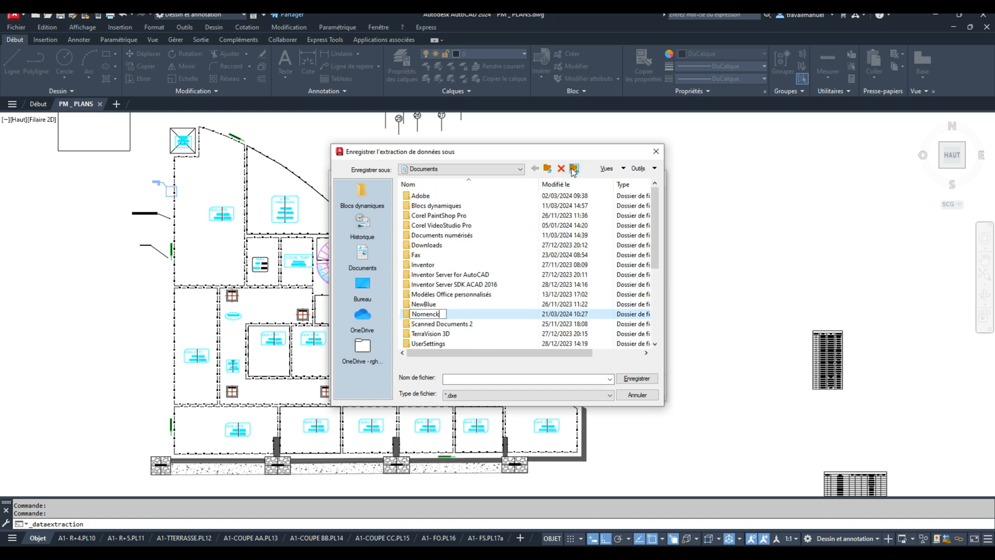
type("latur")
key("Return")
key("Return")
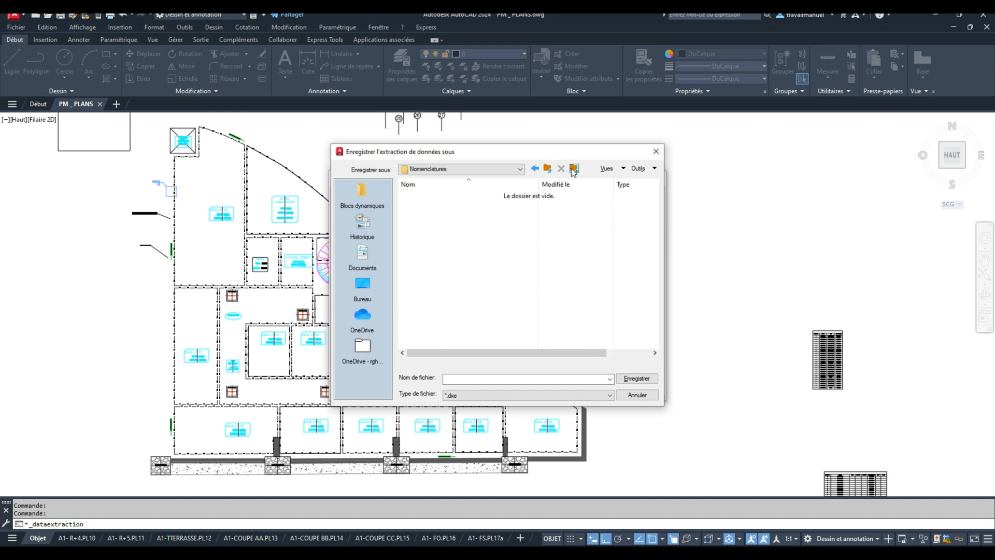
left_click(467, 380)
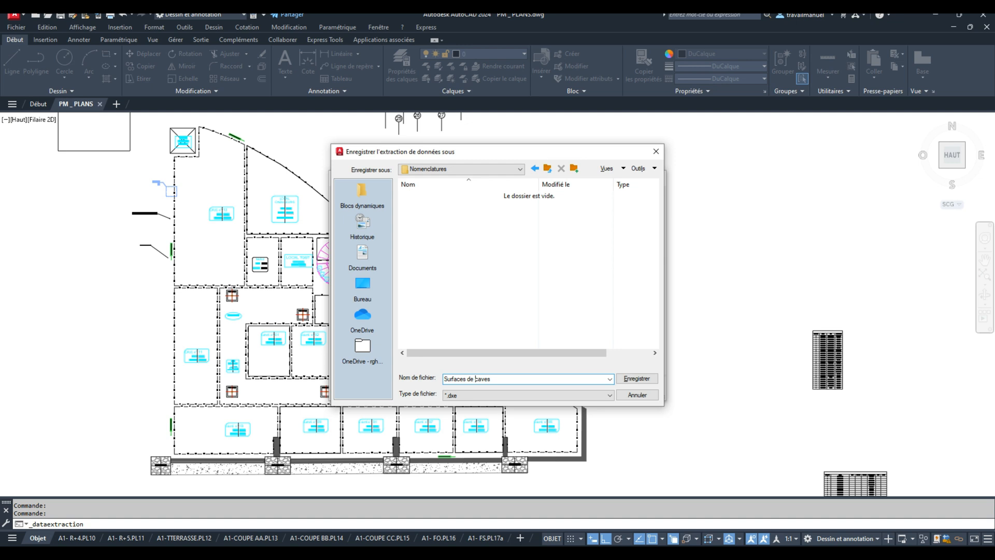
key("Return")
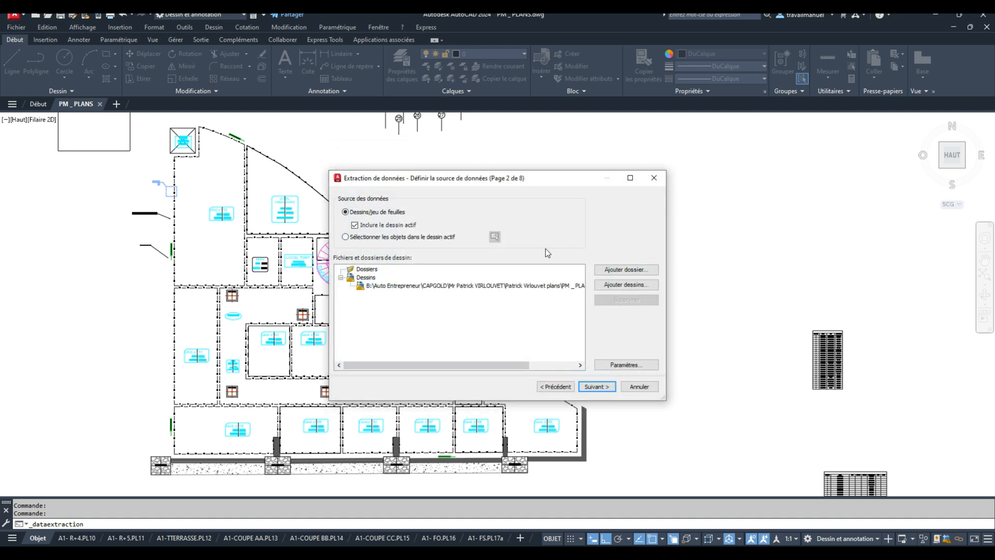
Step: Set the data source to selected objects in the current drawing and select the whole sous-sol 02 plan
left_click(405, 234)
left_click(494, 236)
scroll(524, 303, "down", 2)
left_click(599, 435)
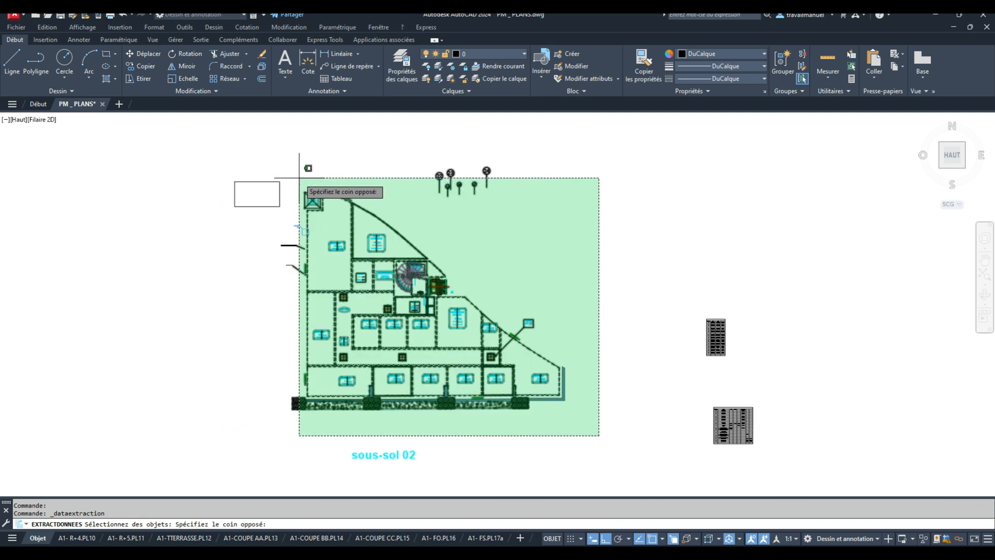
left_click(294, 171)
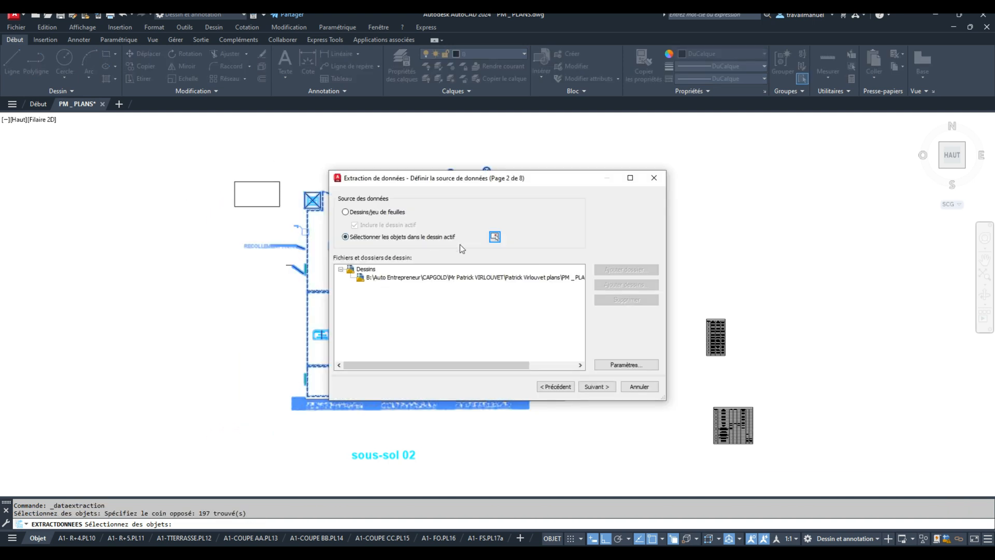
Step: Limit the extraction to objects in model space, exclude objects in xrefs, and continue to the object selection page
left_click(627, 365)
left_click(446, 306)
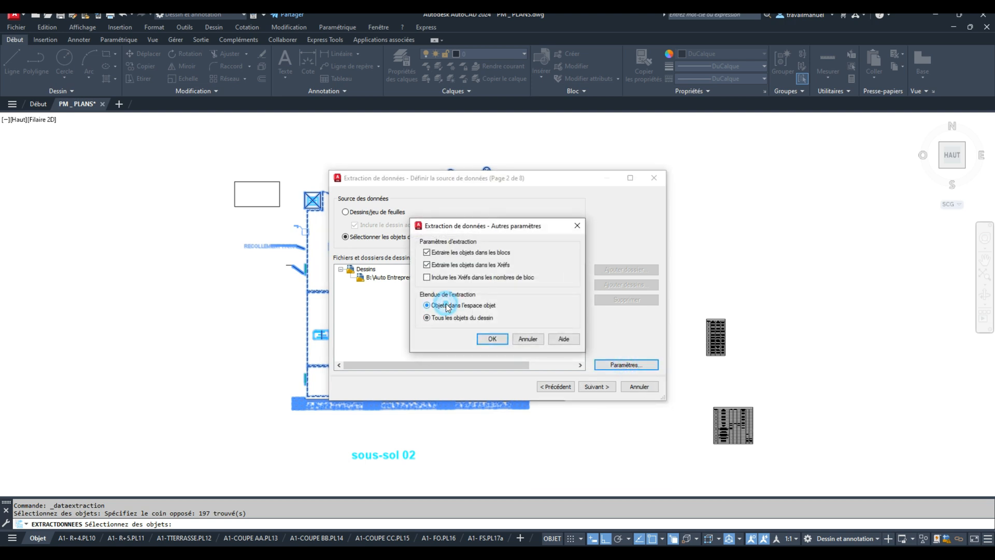
left_click(436, 266)
left_click(492, 340)
left_click(605, 391)
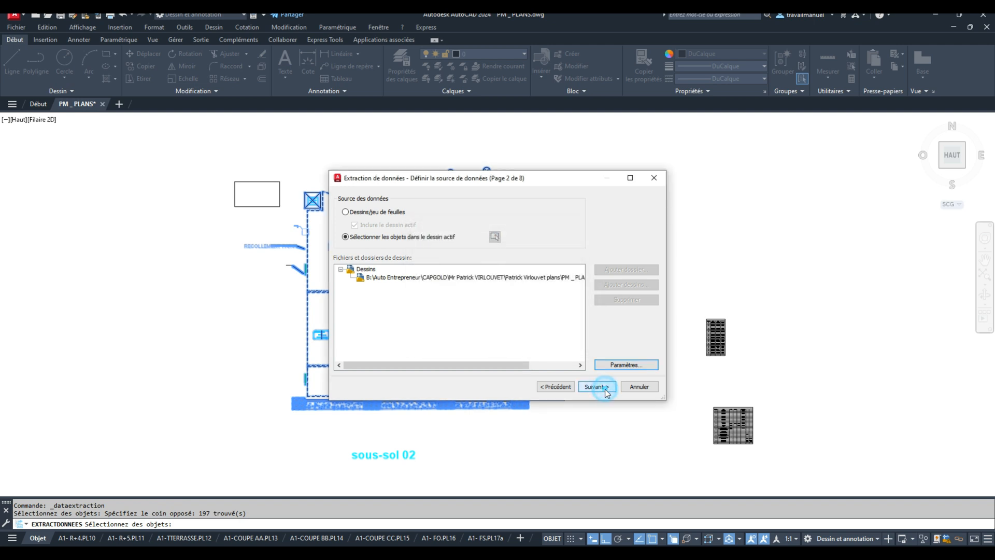
Step: Exclude the four blocks whose names begin with A$C and the Arc objects from the extraction
double_click(505, 172)
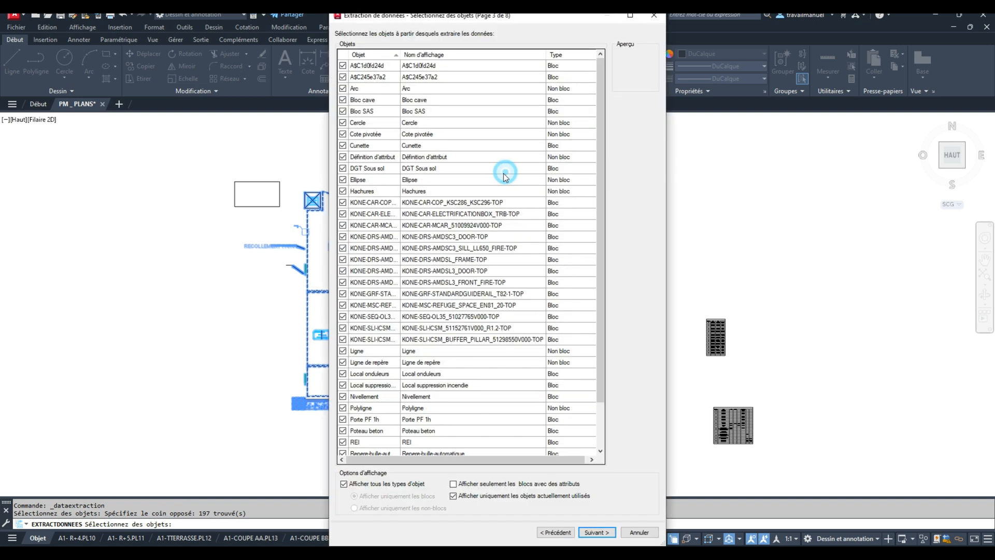
left_click(362, 68)
left_click(343, 144)
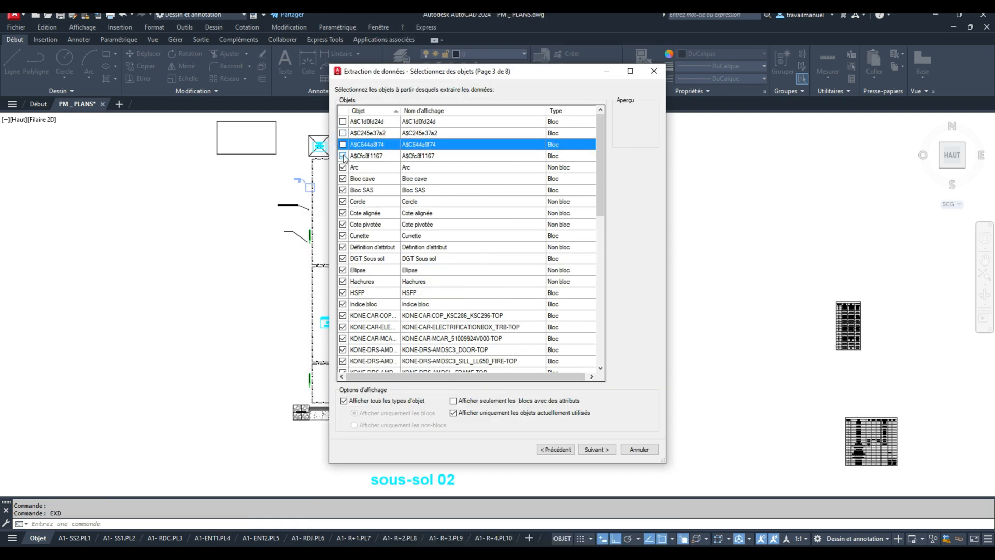
left_click(342, 156)
left_click(343, 167)
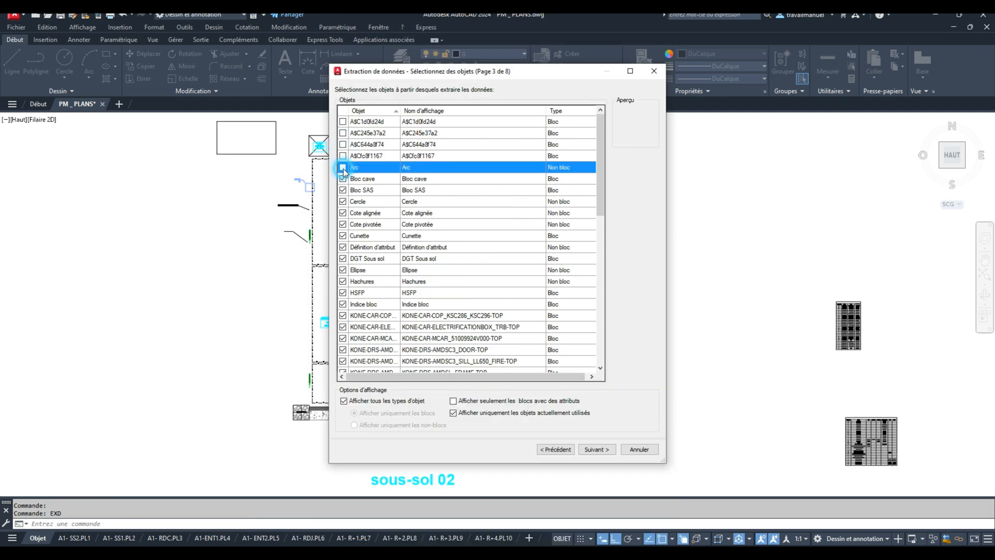
Step: Exclude Cercle, Cote alignée, Cote pivotée, Cunette and Définition d'attribut, keeping Bloc cave and Bloc SAS
left_click(342, 201)
left_click(343, 213)
left_click(342, 224)
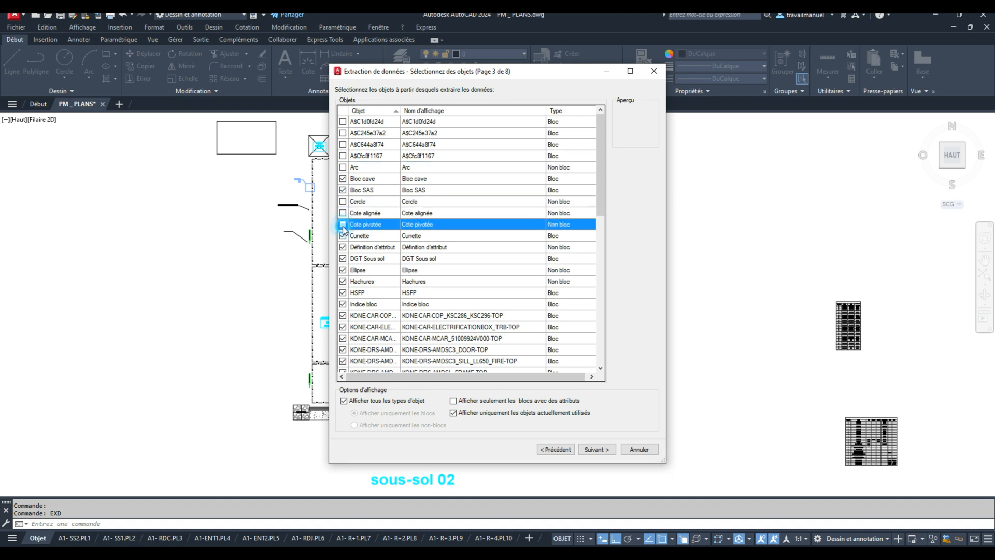
left_click(343, 235)
left_click(343, 247)
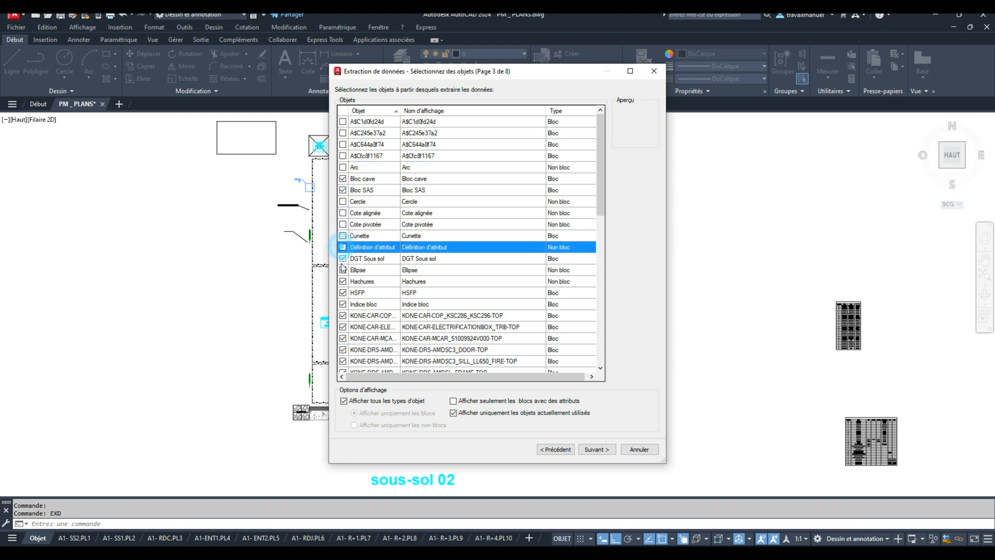
Step: Exclude Ellipse, Hachures, HSFP and Indice bloc from the objects to extract, keeping DGT Sous sol
left_click(343, 269)
left_click(342, 282)
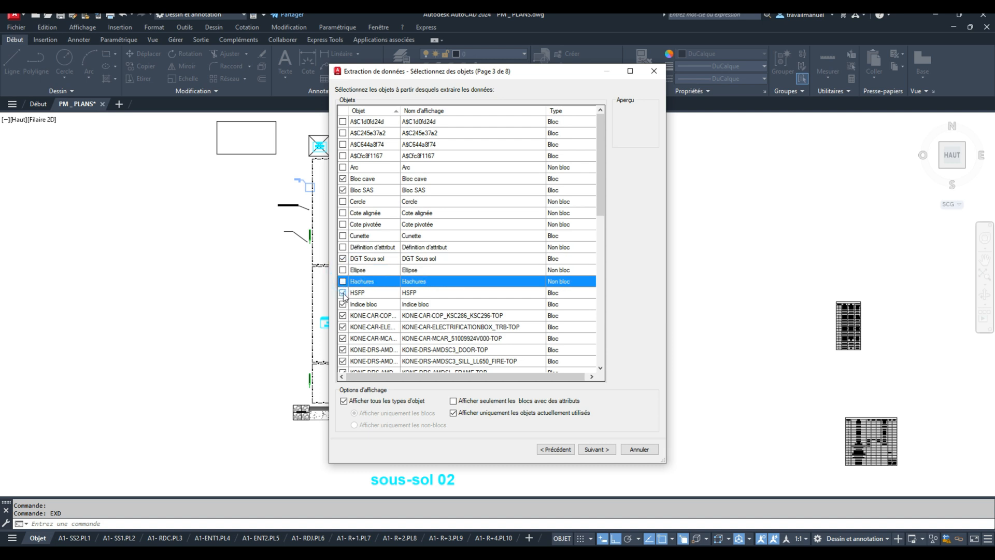
left_click(342, 293)
left_click(342, 305)
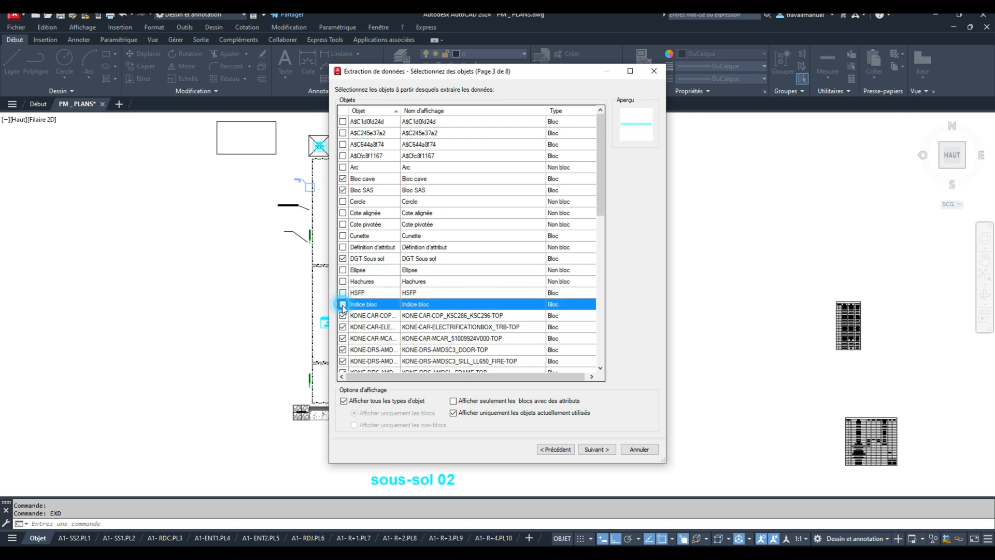
Step: Exclude all the KONE blocks, from KONE-CAR-COP through KONE-SLI-ICSM_BUFFER_PILLAR, from the extraction
left_click(343, 316)
scroll(434, 300, "down", 3)
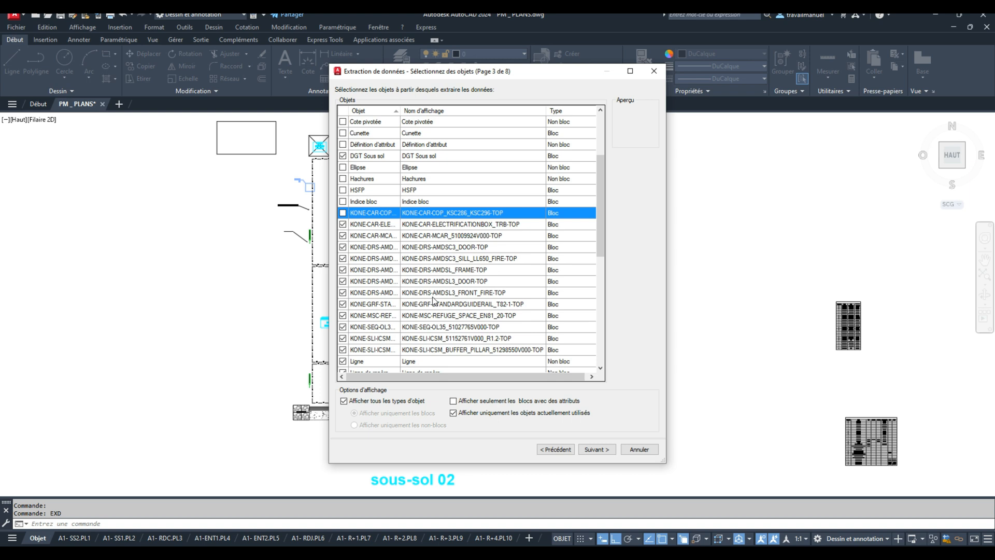
left_click(368, 230)
left_click(371, 350, "shift")
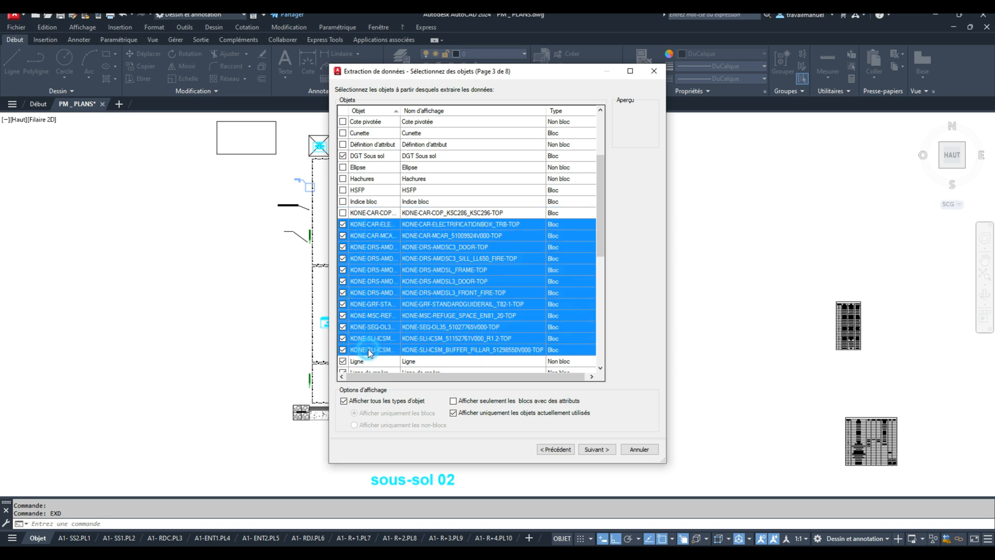
left_click(342, 349)
Step: Exclude Ligne, Ligne de repère, Ligne de repère multiple and Nivellement, keeping Local onduleurs and Local suppression incendie
scroll(373, 234, "down", 5)
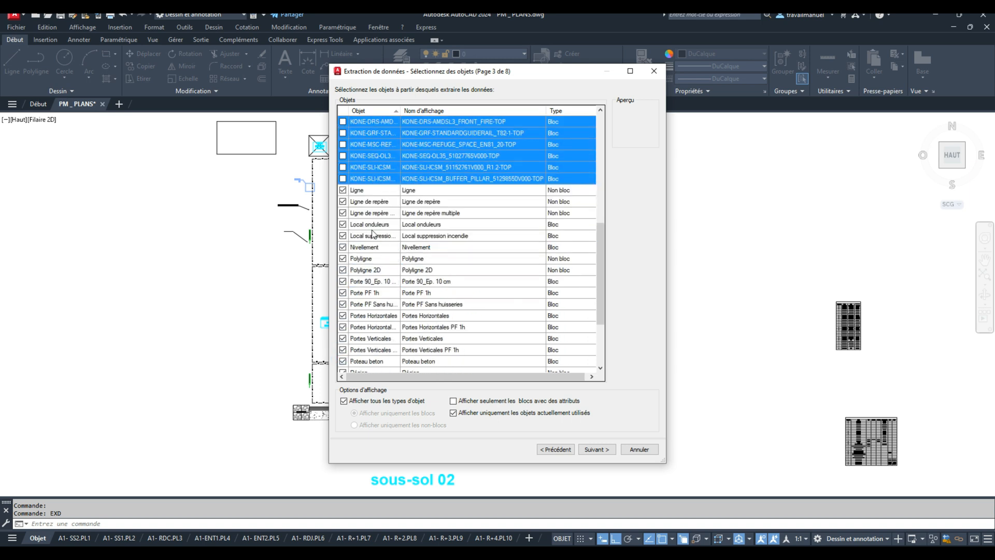
left_click(368, 193)
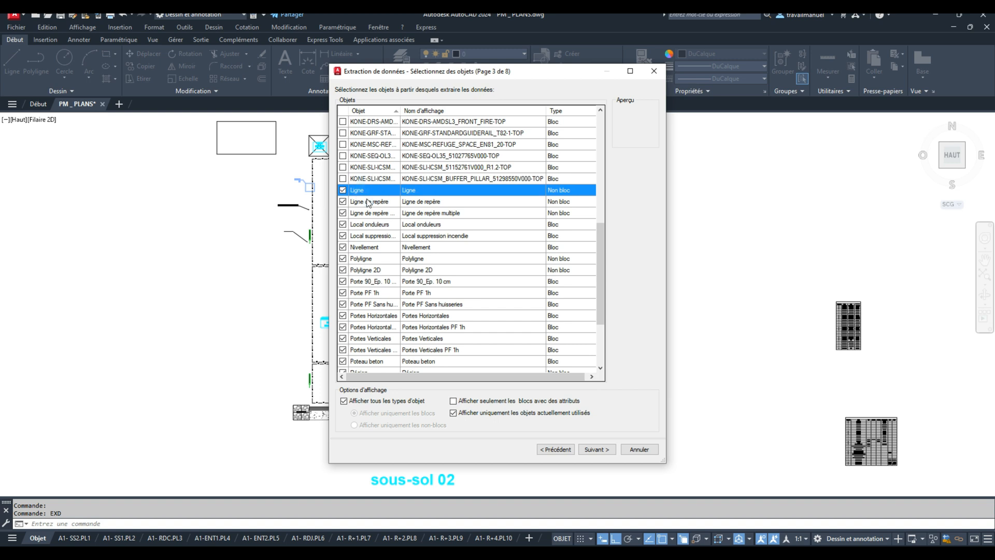
left_click(345, 228, "shift")
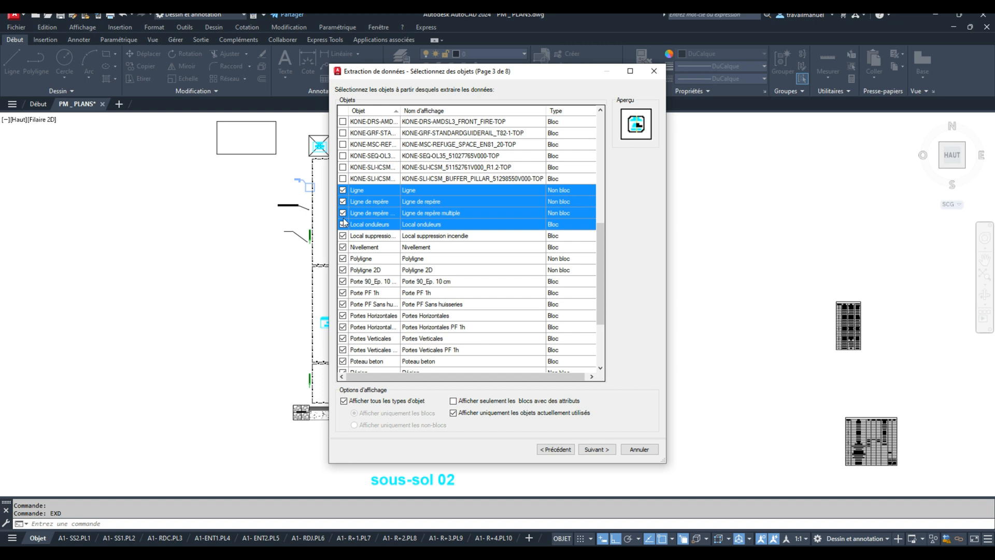
left_click(394, 249)
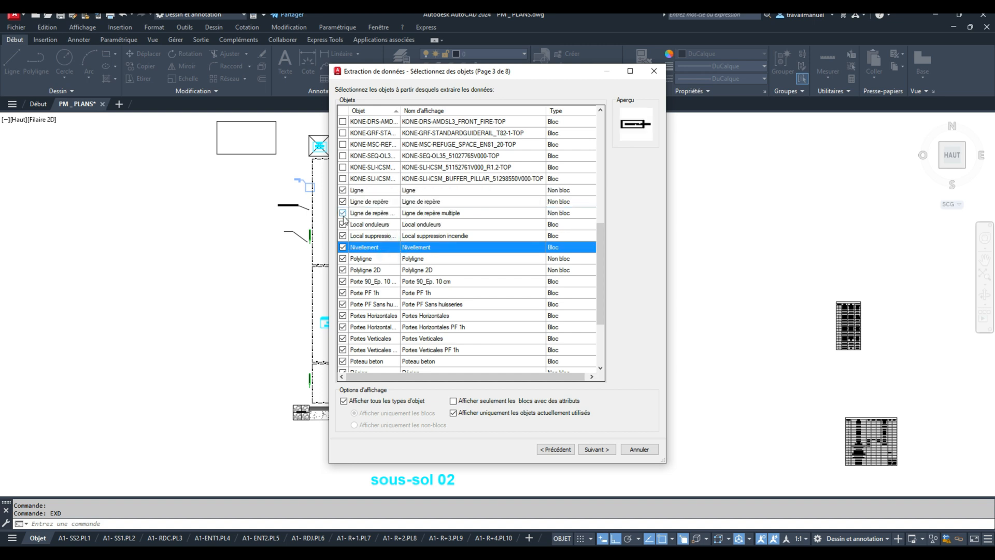
left_click(342, 212)
left_click(342, 201)
left_click(342, 191)
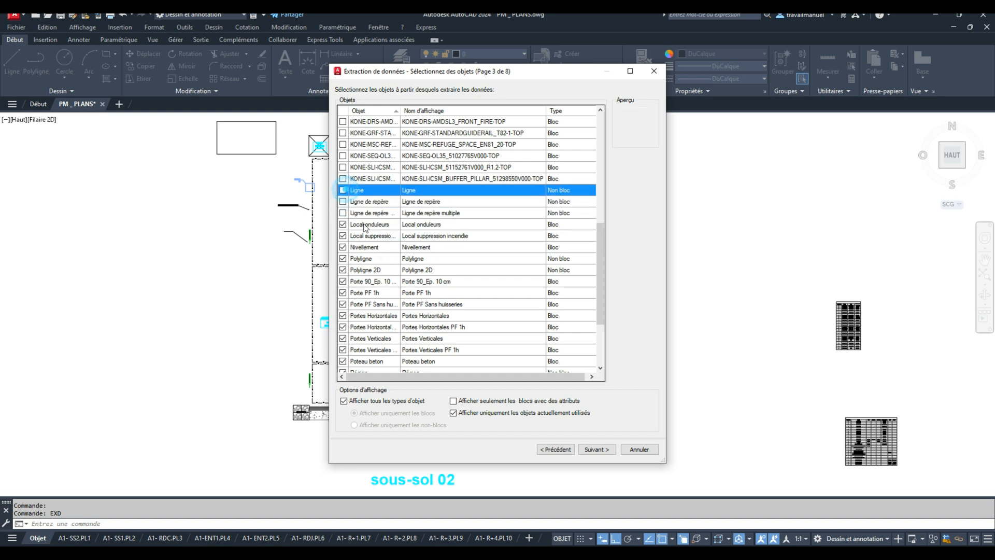
left_click(343, 247)
Step: Keep Polyligne and exclude the whole range of objects from Polyligne 2D through REI
left_click(348, 259)
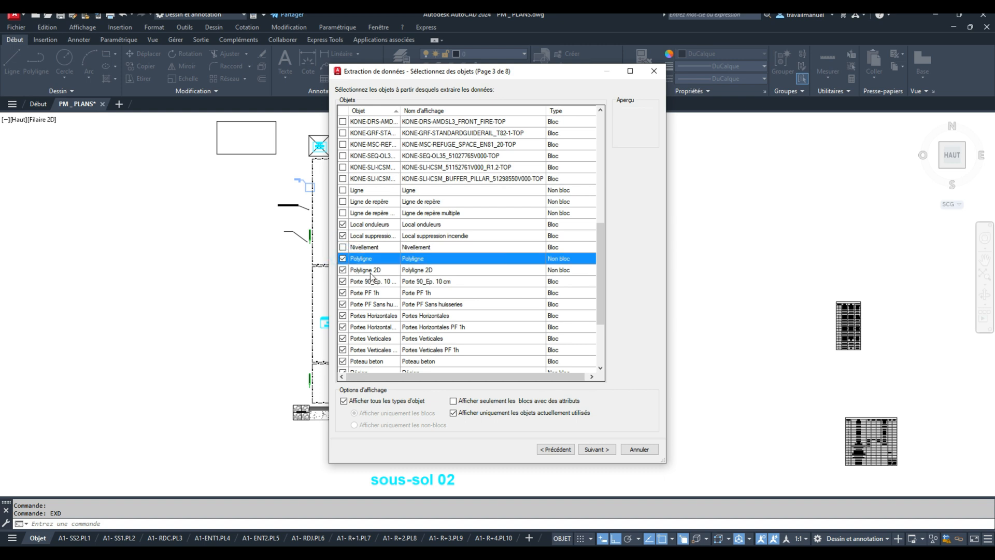
left_click(369, 270)
scroll(384, 282, "down", 2)
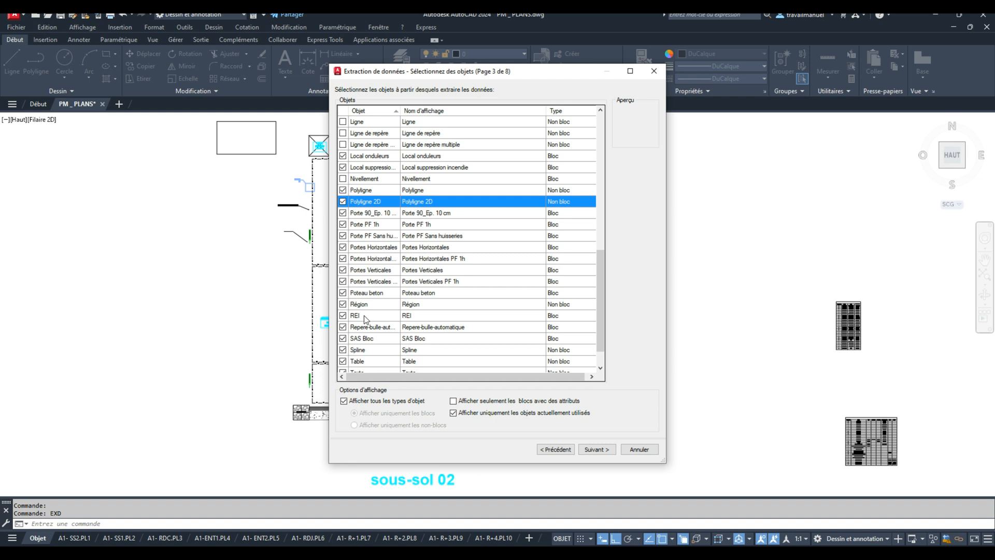
left_click(364, 315, "shift")
left_click(342, 315)
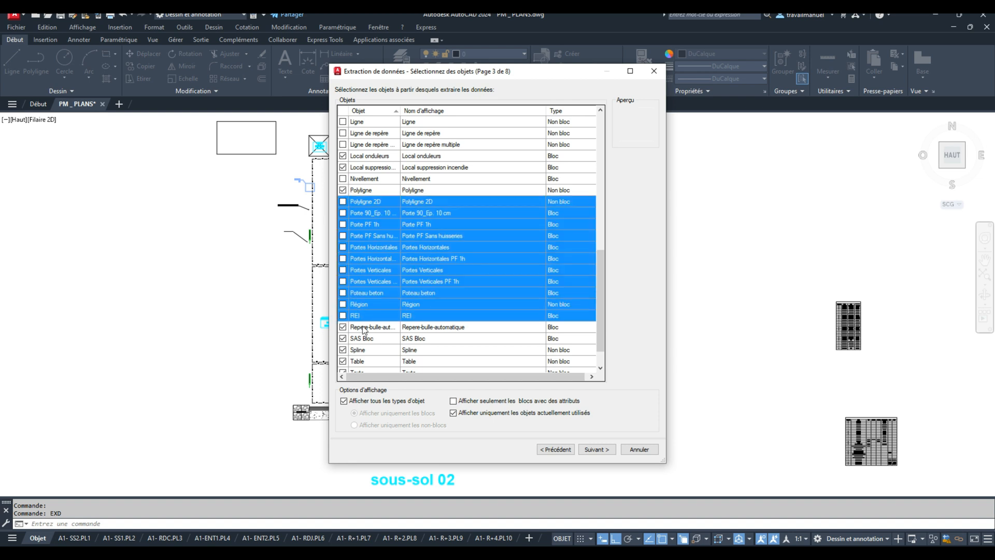
Step: Exclude the objects from Spline through Trait de coupe, keeping Repere-bulle-automatique and SAS Bloc, and continue to the property selection page
left_click(364, 327)
scroll(364, 327, "down", 1)
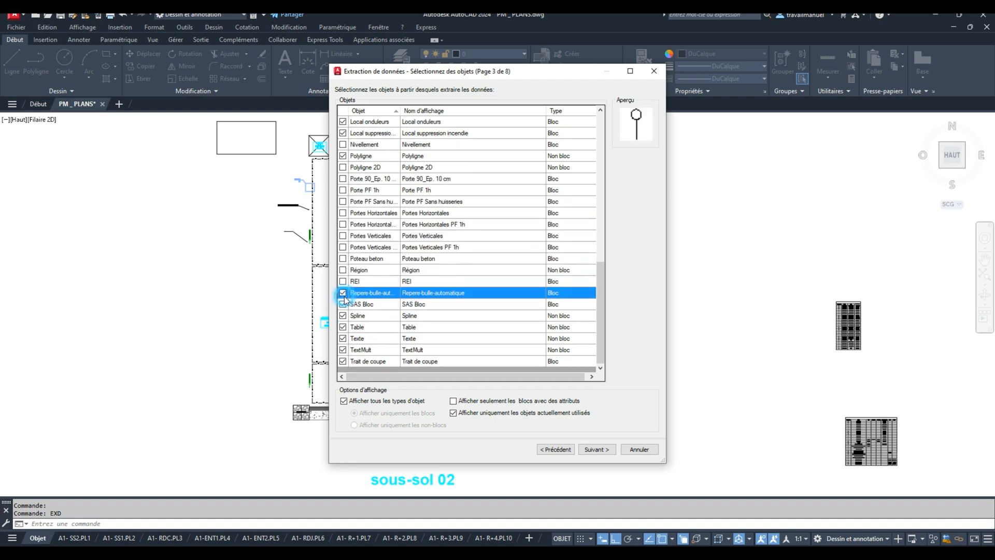
left_click(363, 316)
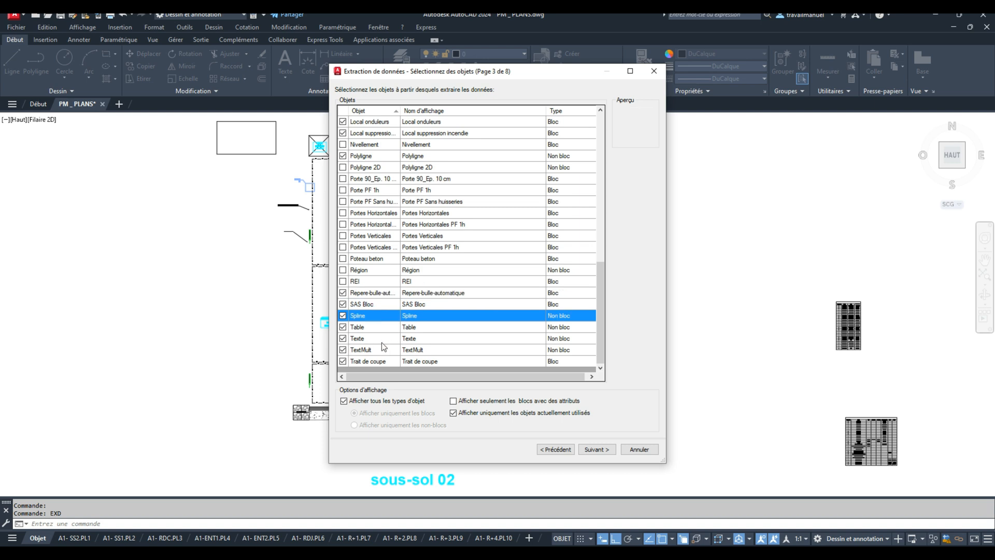
left_click(370, 363, "shift")
left_click(343, 362)
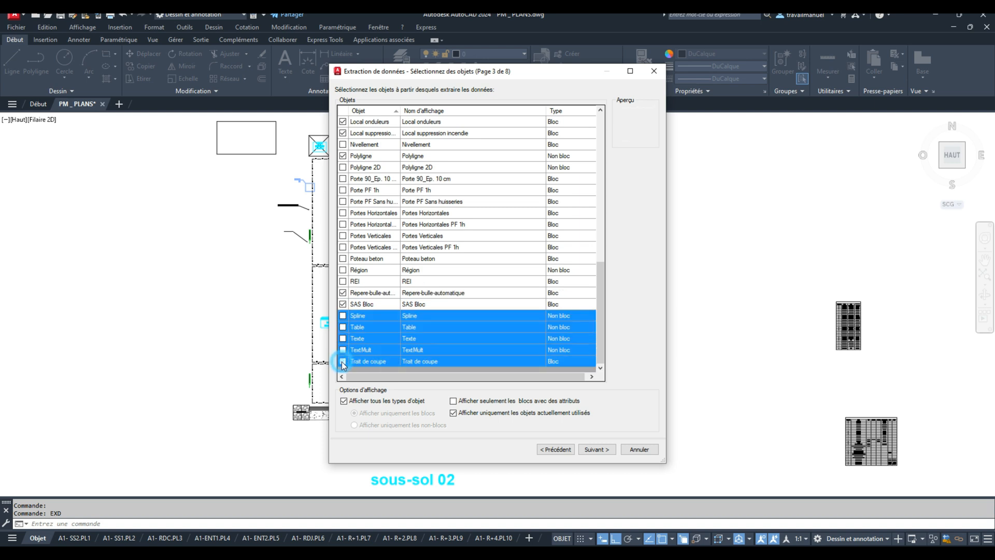
left_click(597, 449)
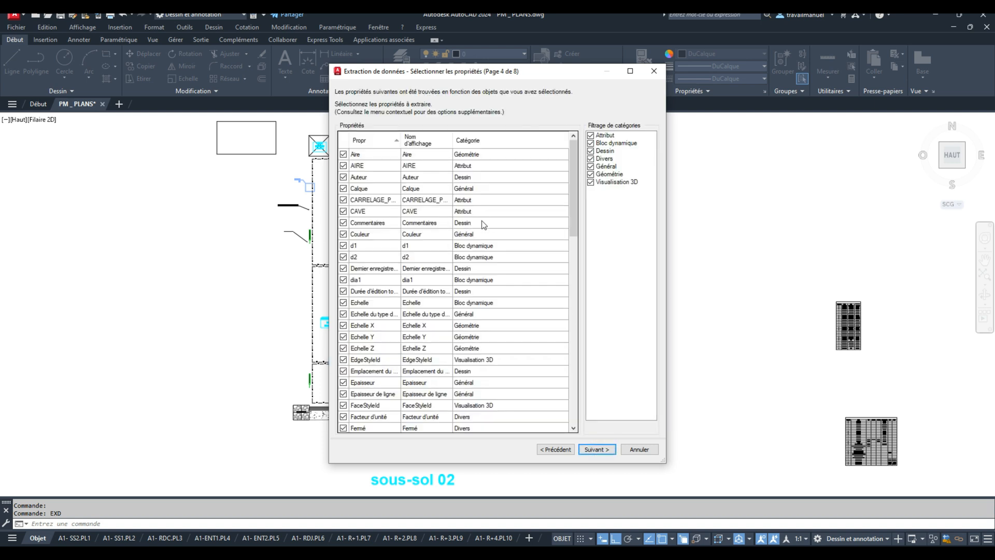
Step: Exclude the properties Auteur, Calque, CARRELAGE_P…, Commentaires and Couleur, keeping both Aire properties and CAVE
left_click(343, 166)
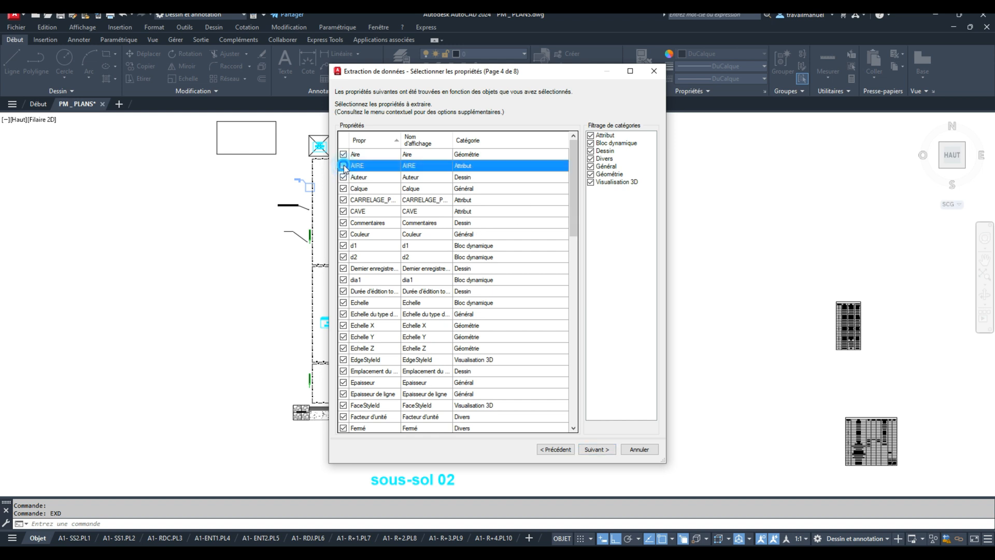
left_click(344, 177)
left_click(343, 189)
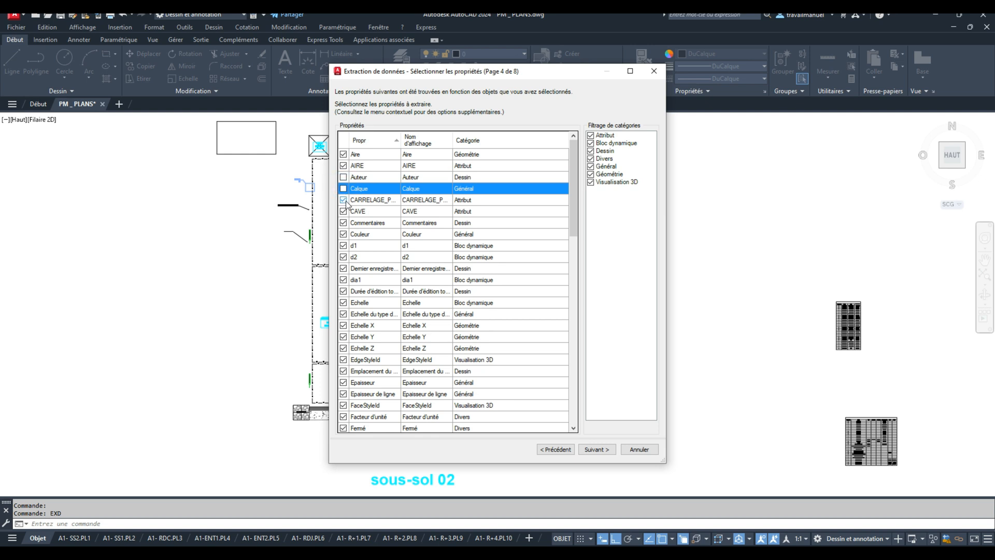
left_click(343, 200)
left_click(344, 223)
left_click(343, 235)
Step: Exclude every property in the range from d1 through Fermé from the extraction
left_click(343, 246)
left_click(343, 257)
left_click(343, 269)
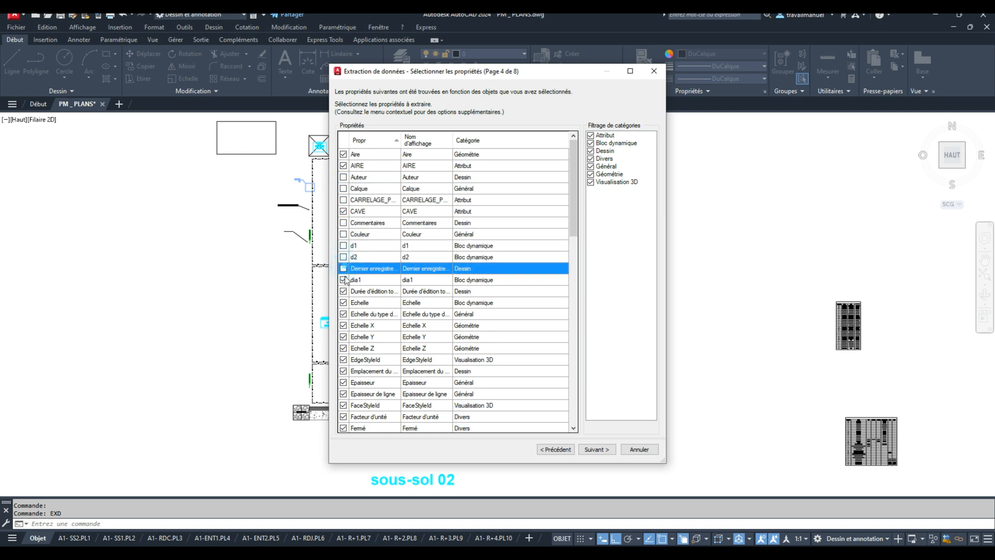
left_click(343, 280)
left_click(364, 293)
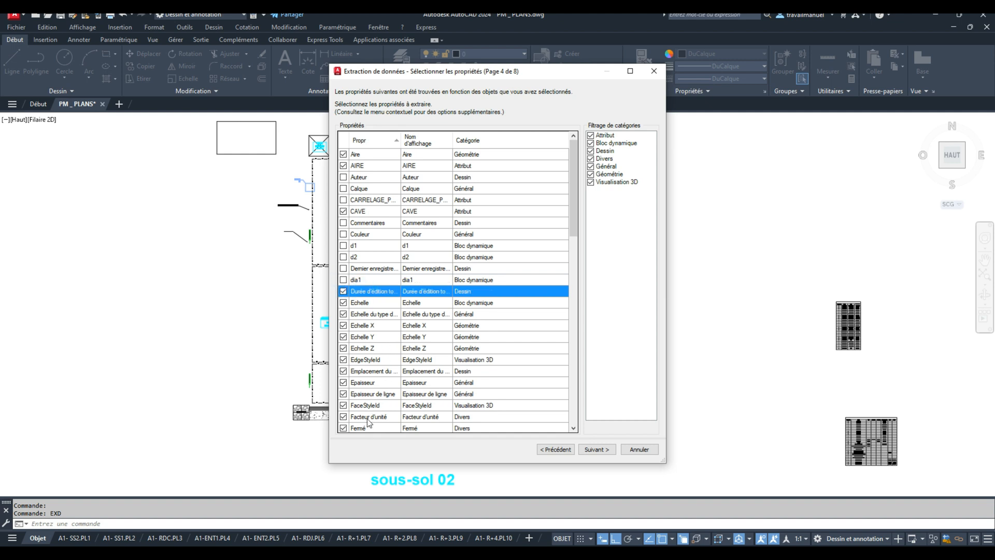
left_click(366, 431, "shift")
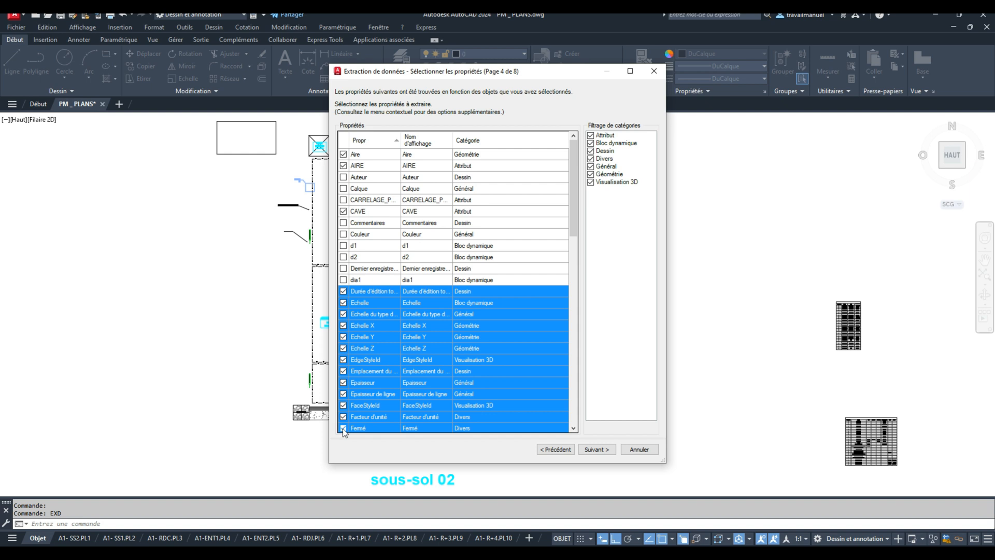
left_click(343, 428)
Step: Filter the Visualisation 3D category out of the property list
scroll(450, 275, "down", 3)
scroll(446, 269, "down", 3)
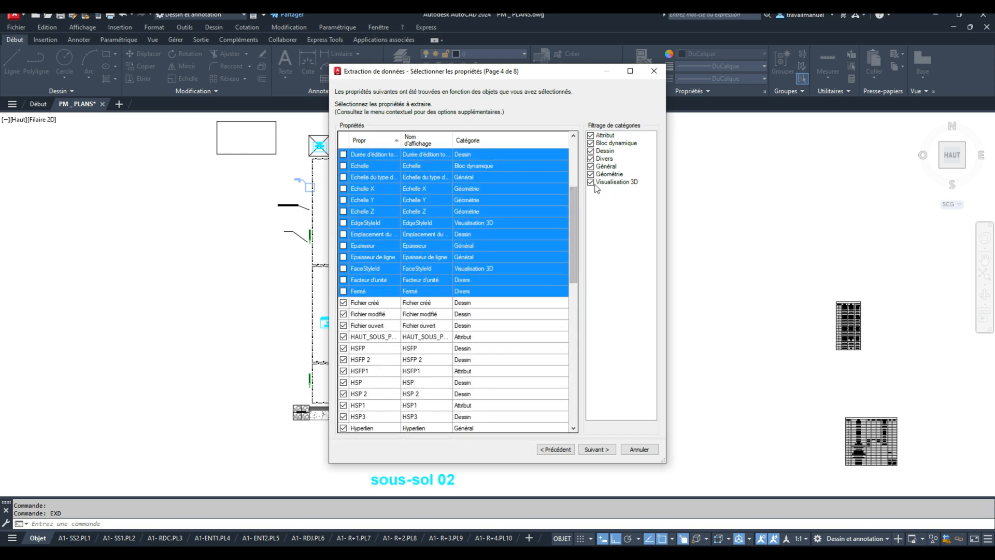
left_click(590, 182)
Step: Exclude the properties at the end of the list, from Style de tracé through Visibilité1
scroll(459, 267, "down", 3)
scroll(459, 267, "down", 6)
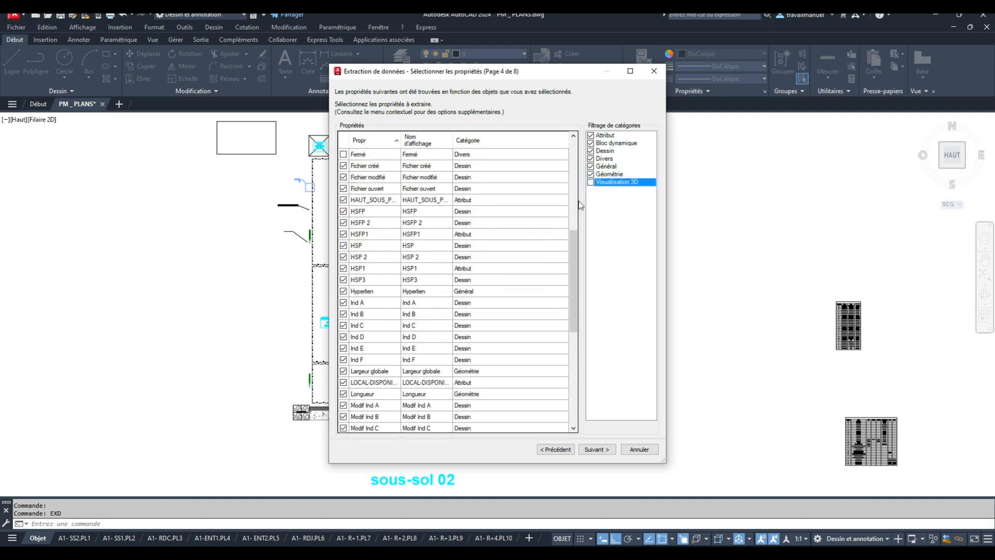
scroll(406, 343, "down", 8)
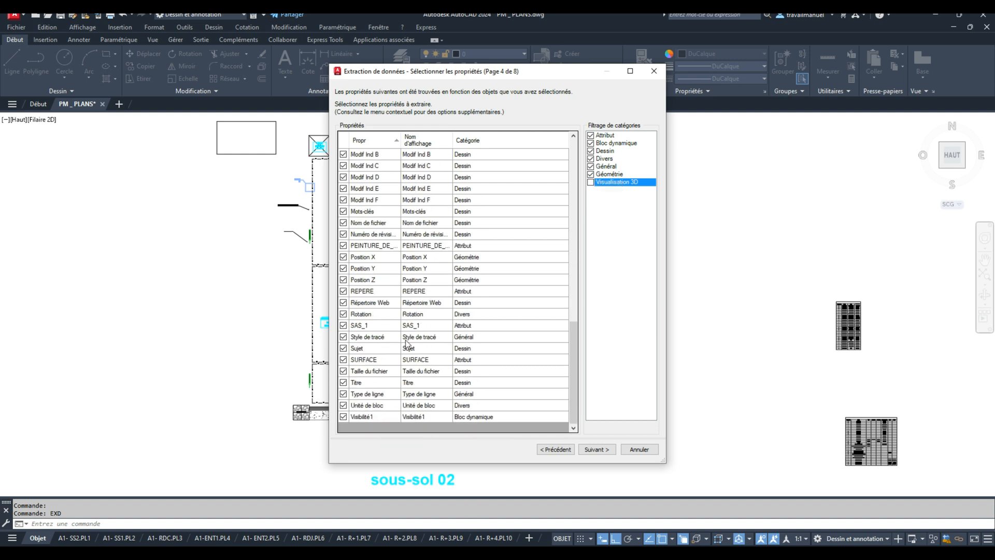
left_click(369, 418)
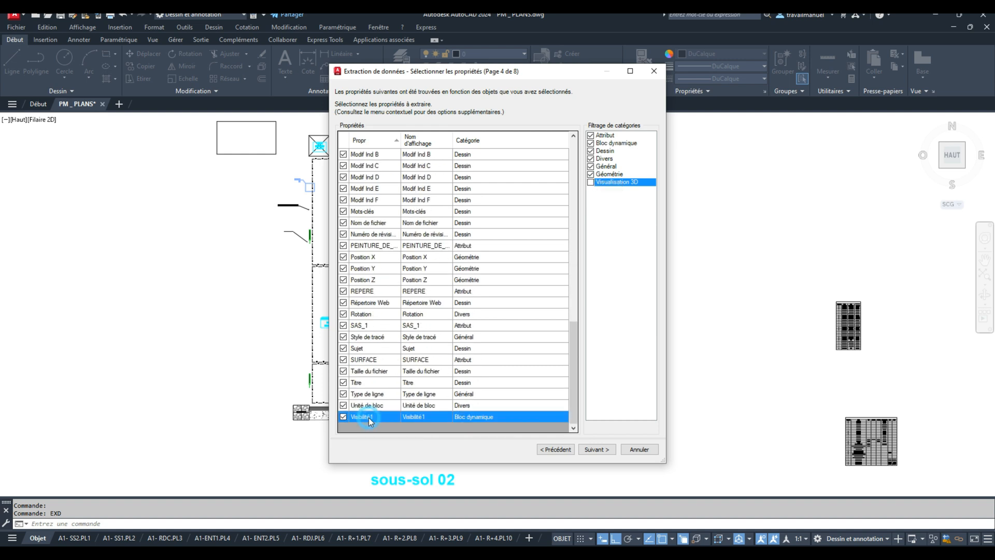
left_click(343, 335, "shift")
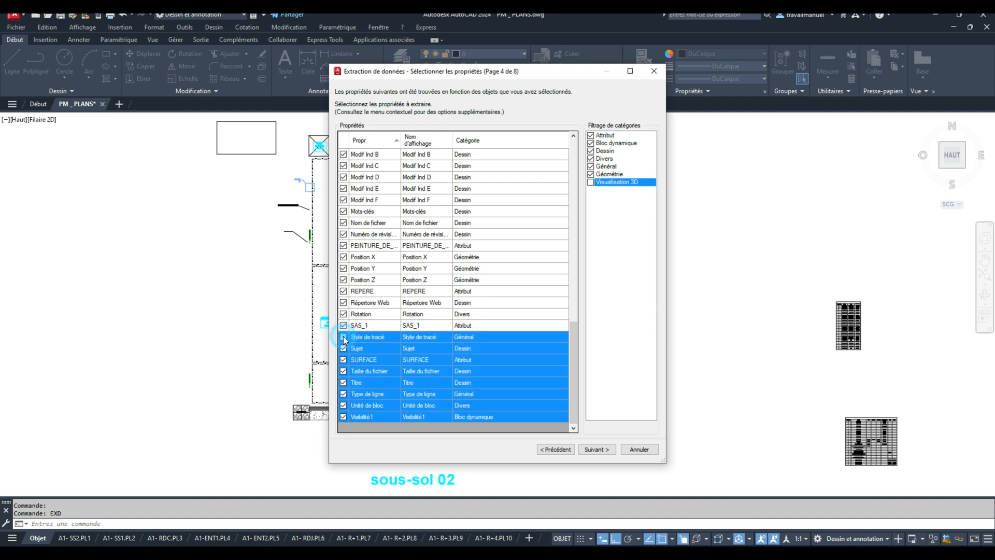
left_click(343, 349)
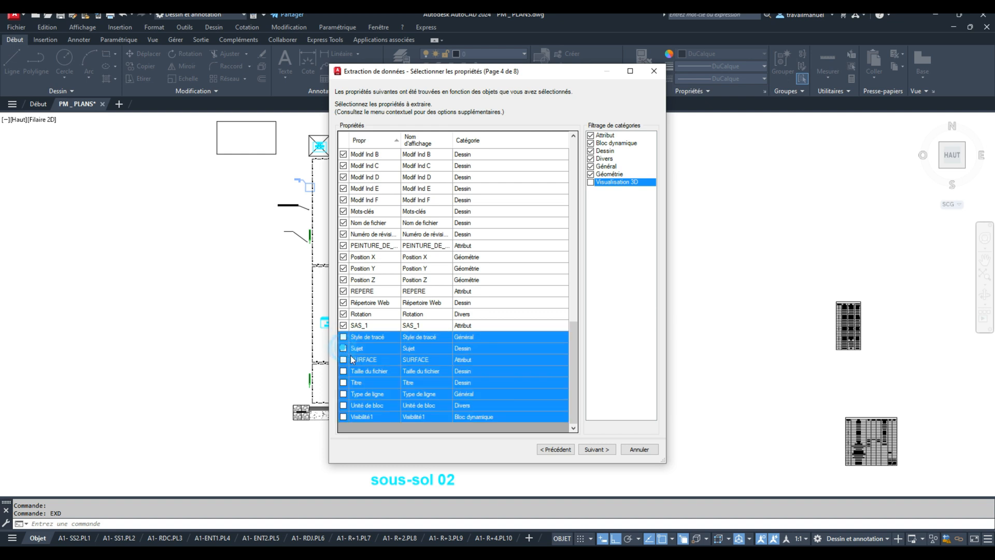
Step: Exclude the properties from Position X through Rotation and from Modif Ind B through PEINTURE_DE_SOL, keeping SAS_1
left_click(368, 314)
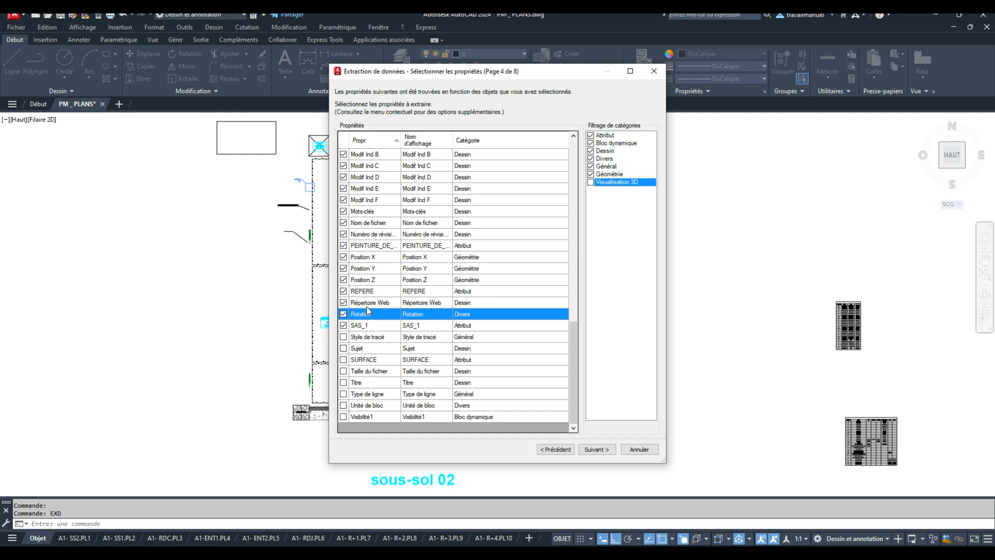
left_click(357, 256, "shift")
left_click(343, 256)
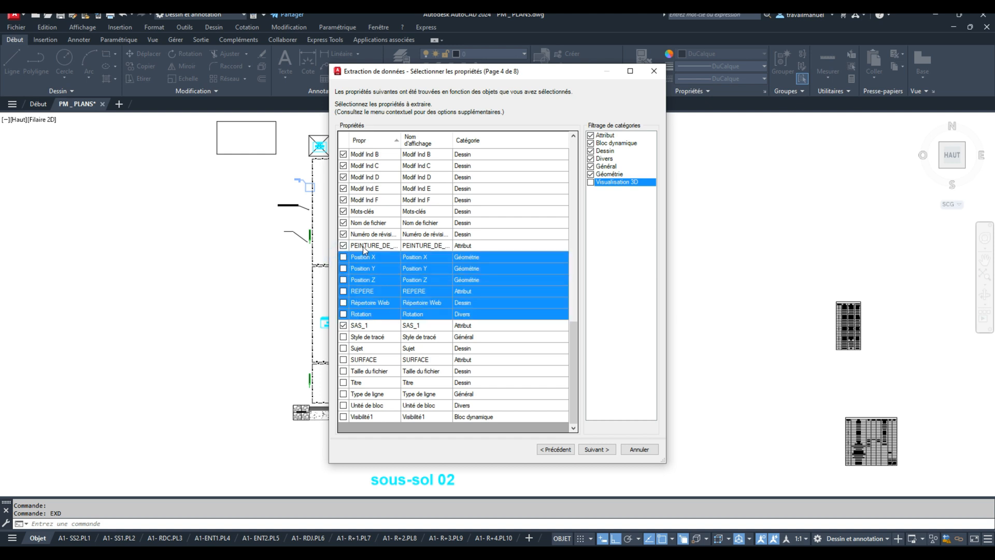
left_click(364, 246)
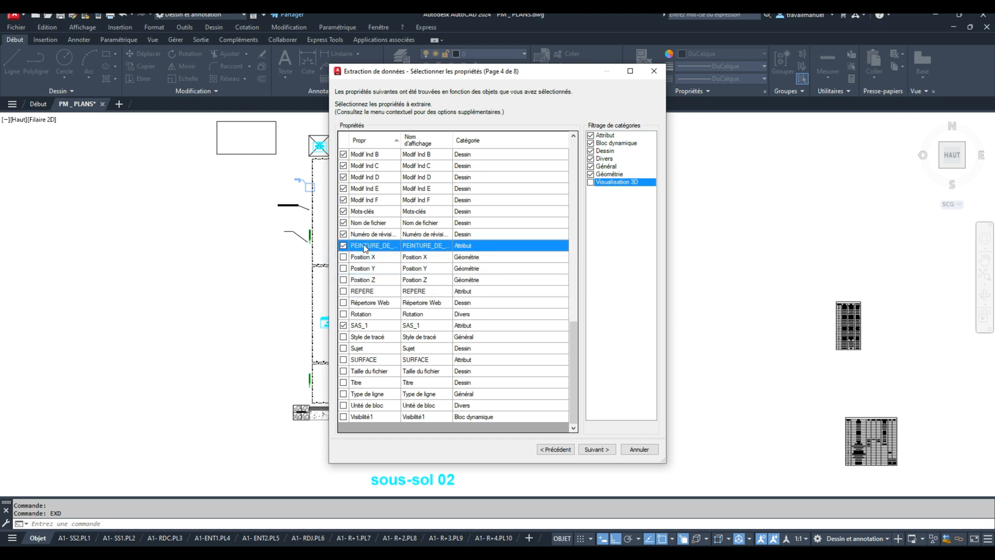
left_click(365, 158, "shift")
left_click(343, 155)
scroll(386, 225, "up", 4)
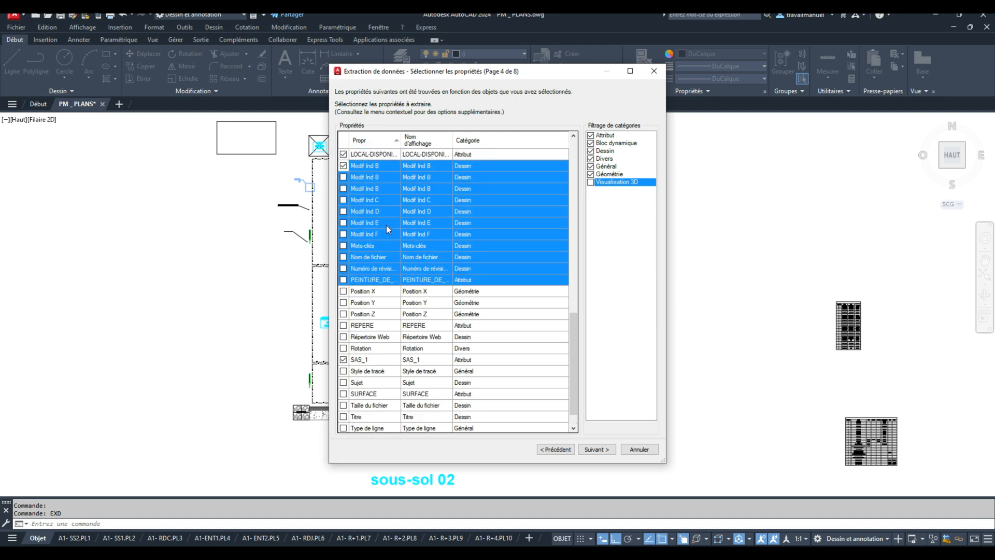
Step: Exclude every property in the range from Hyperlien through Modif Ind A from the extraction
left_click(377, 280)
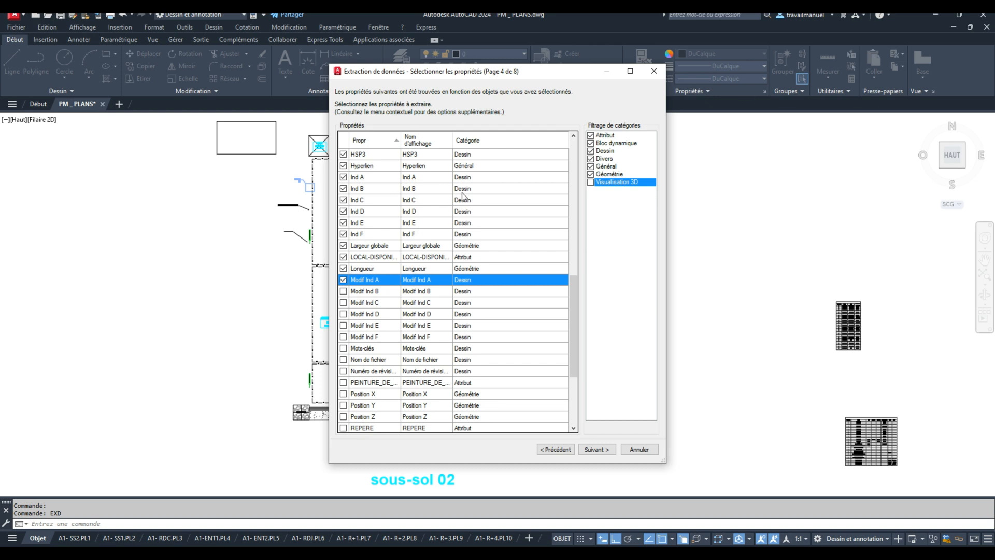
left_click(351, 167, "shift")
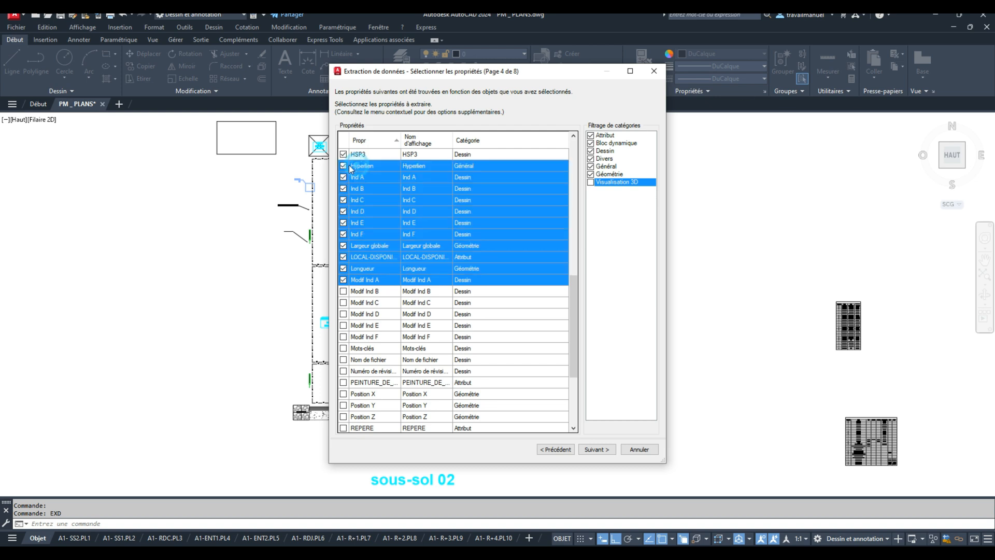
left_click(343, 165)
left_click(343, 152)
scroll(366, 202, "up", 3)
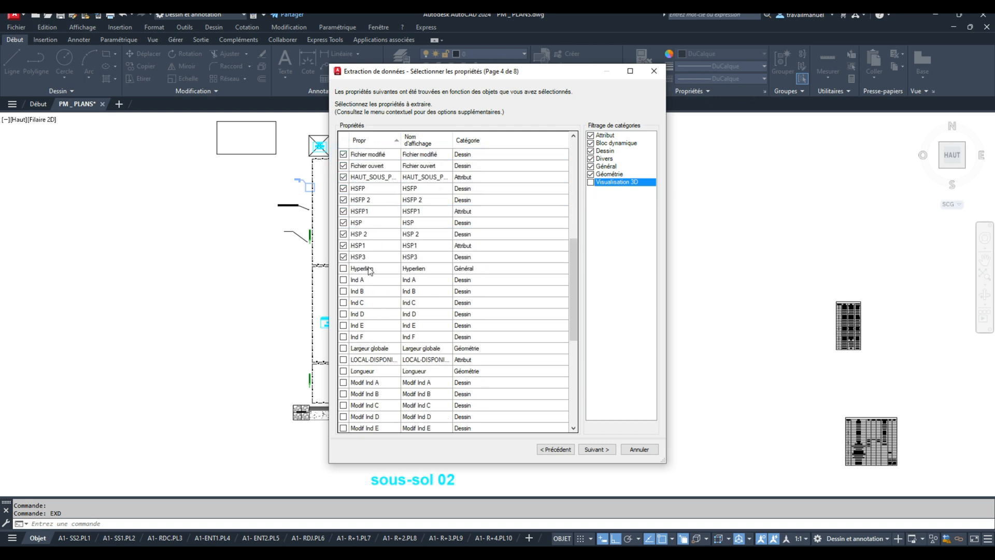
Step: Exclude the properties from HAUT_SOUS_PLAFOND through HSP3 and from Fichier créé through Fichier ouvert
left_click(369, 258)
left_click(369, 176, "shift")
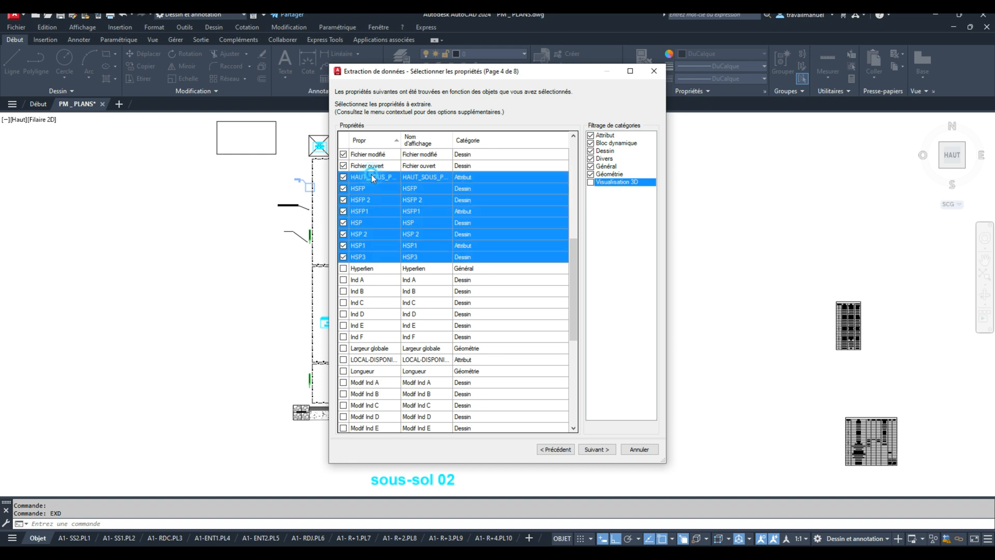
left_click(343, 177)
left_click(375, 169)
scroll(375, 171, "up", 5)
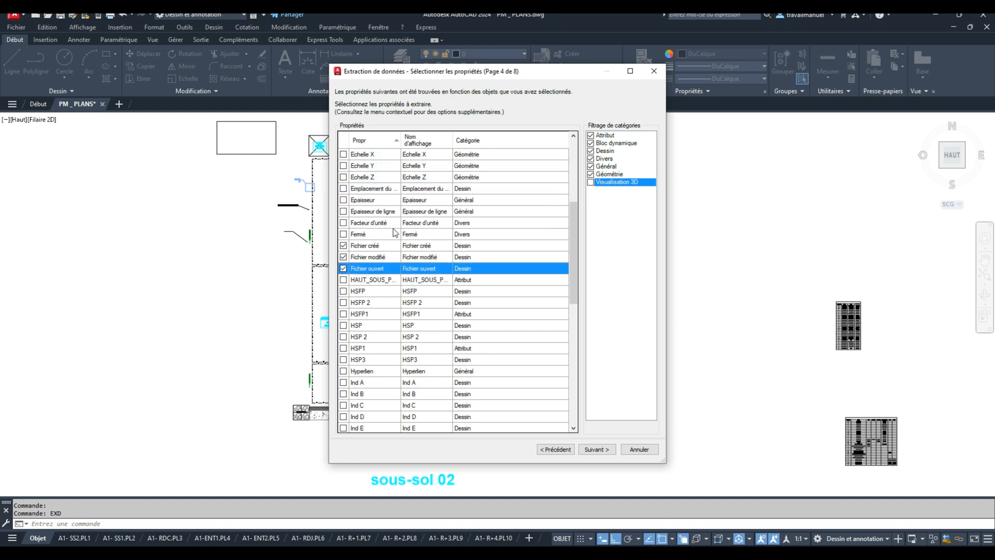
left_click(366, 318, "shift")
left_click(343, 314)
scroll(432, 291, "up", 2)
scroll(432, 292, "up", 1)
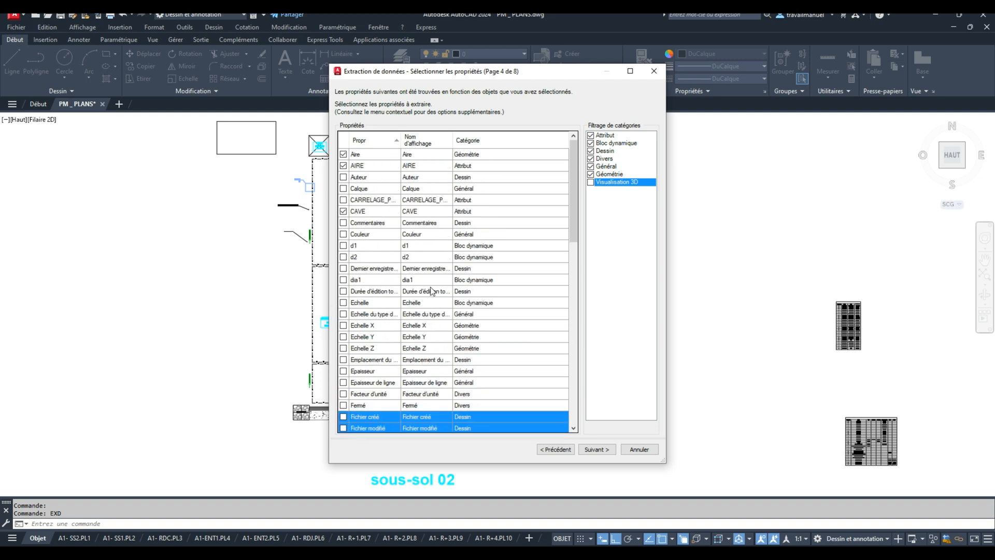
Step: Check the data refinement table, exclude the AIRE attribute from the properties and return to the table
left_click(594, 449)
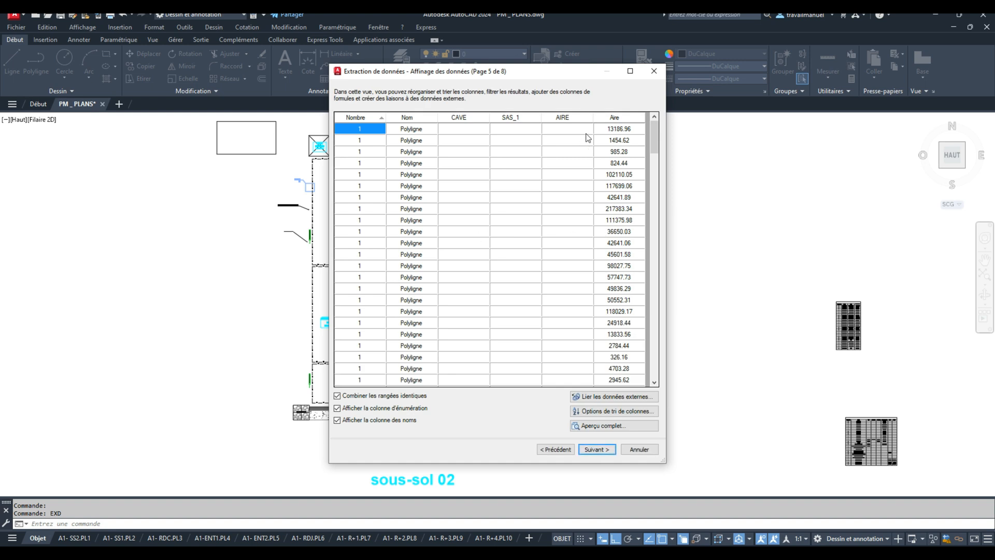
left_click(556, 449)
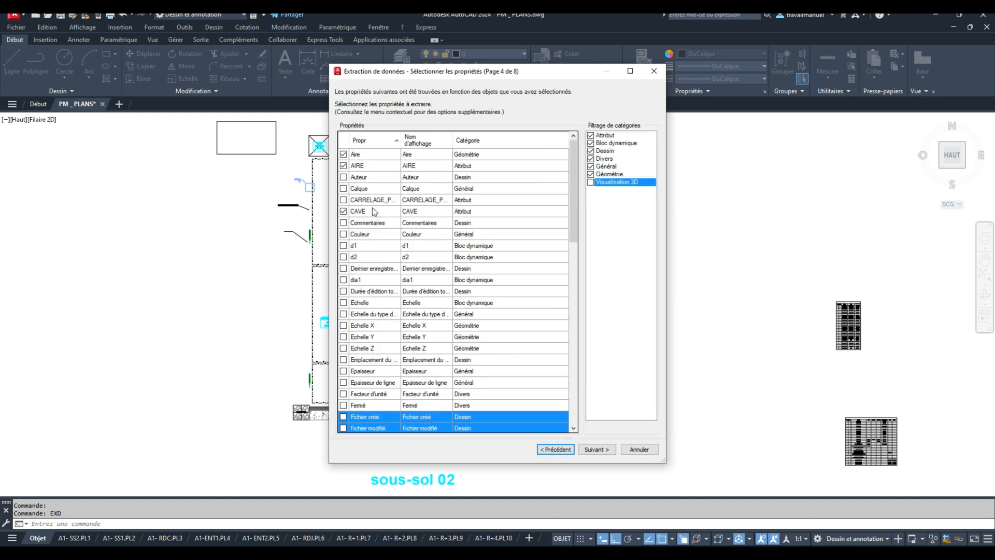
left_click(344, 166)
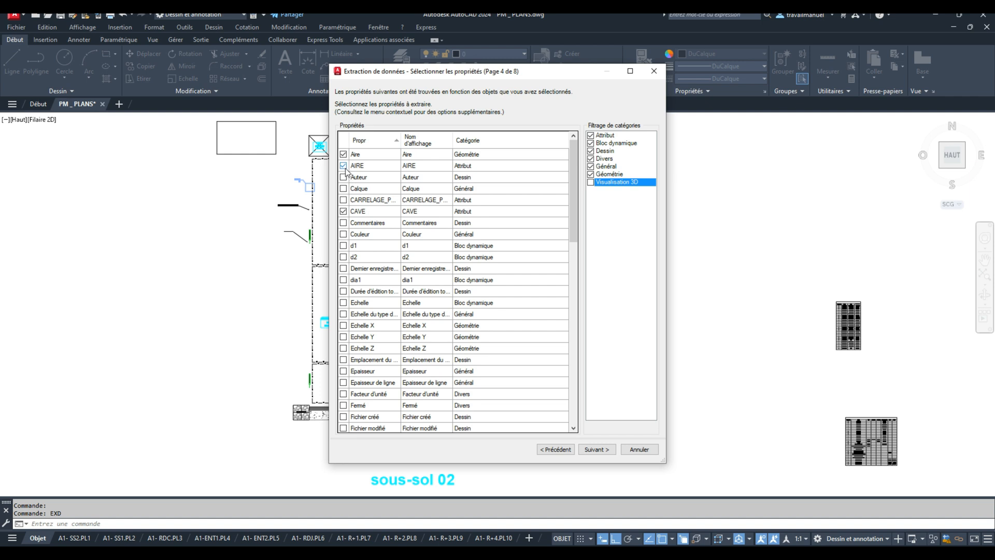
left_click(343, 166)
left_click(597, 449)
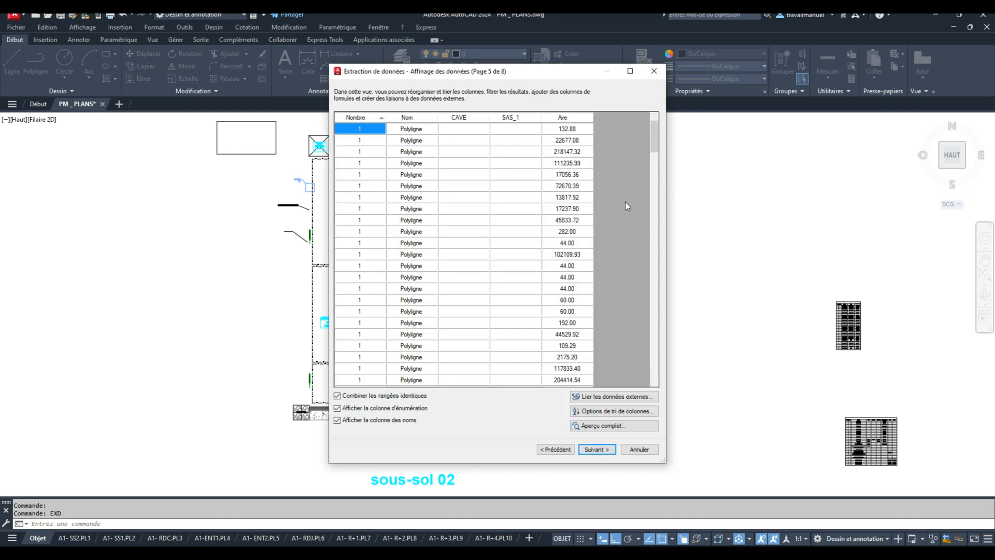
Step: Examine the rows of the refinement table and check which properties are still included in the extraction
scroll(534, 249, "down", 15)
scroll(530, 267, "up", 10)
left_click(550, 449)
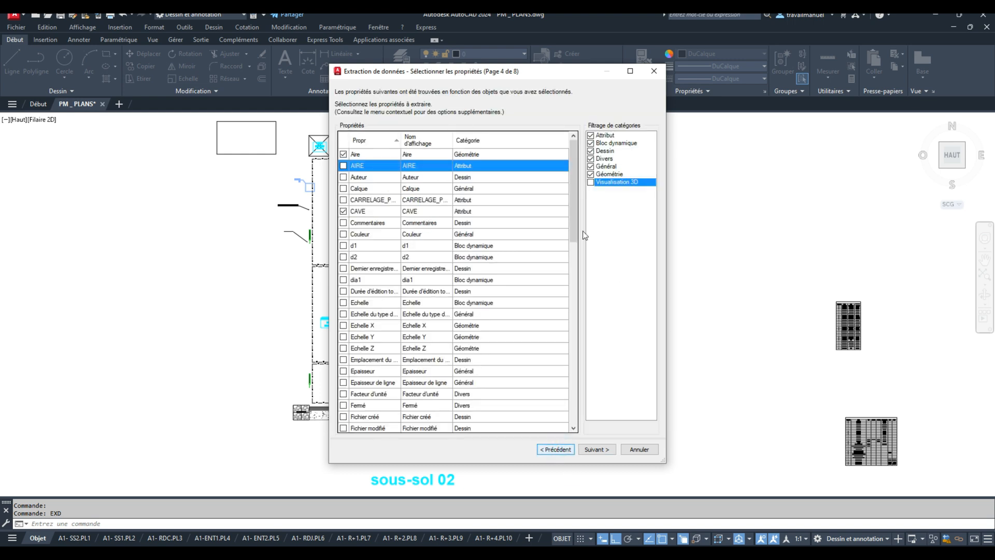
scroll(427, 284, "down", 15)
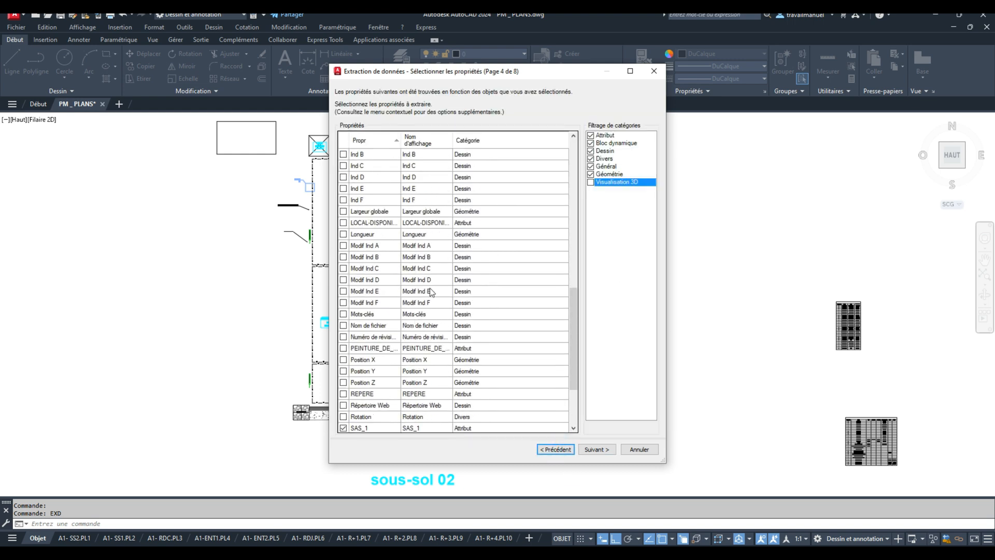
scroll(431, 292, "down", 3)
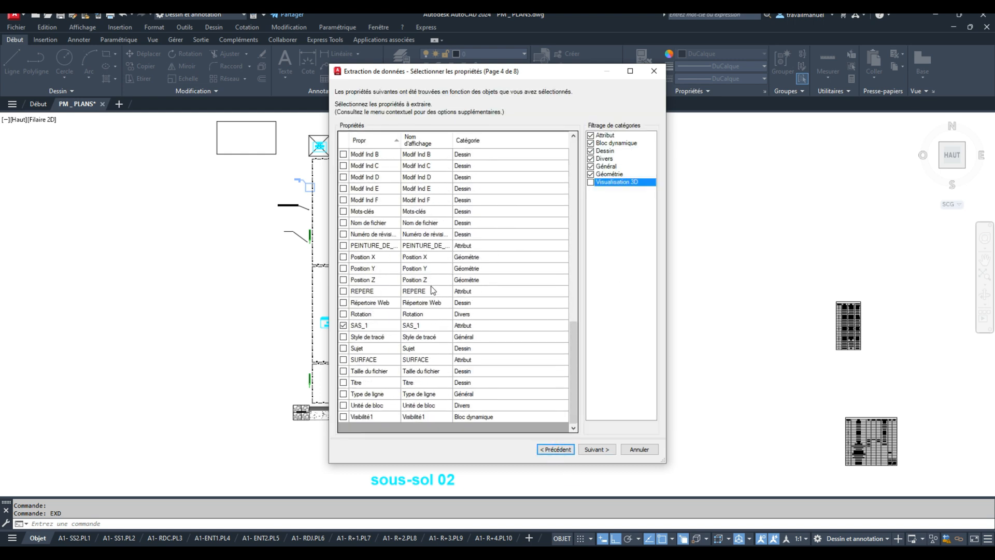
Step: Exclude the Repere-bulle-automatique and Polyligne objects from the extraction and advance to the data refinement table
left_click(555, 449)
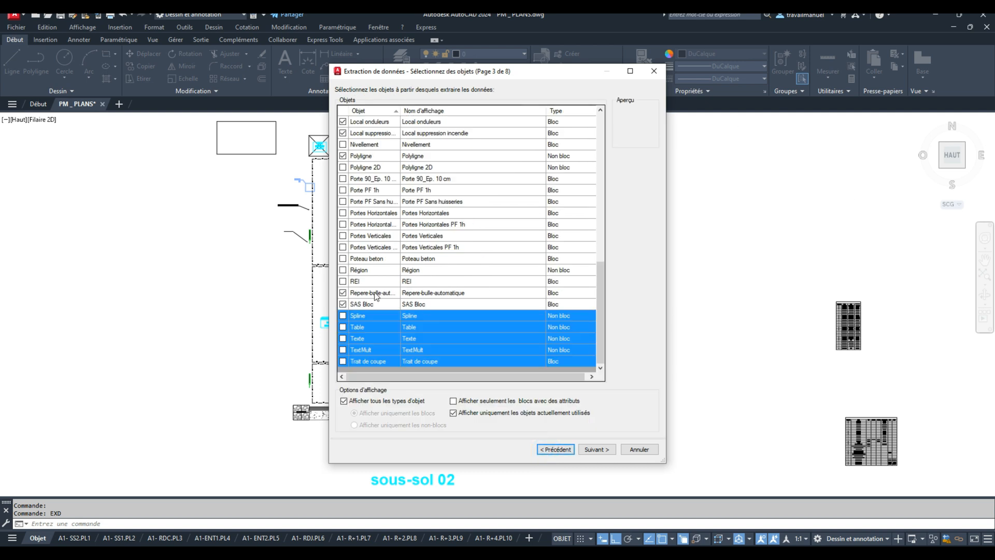
left_click(343, 302)
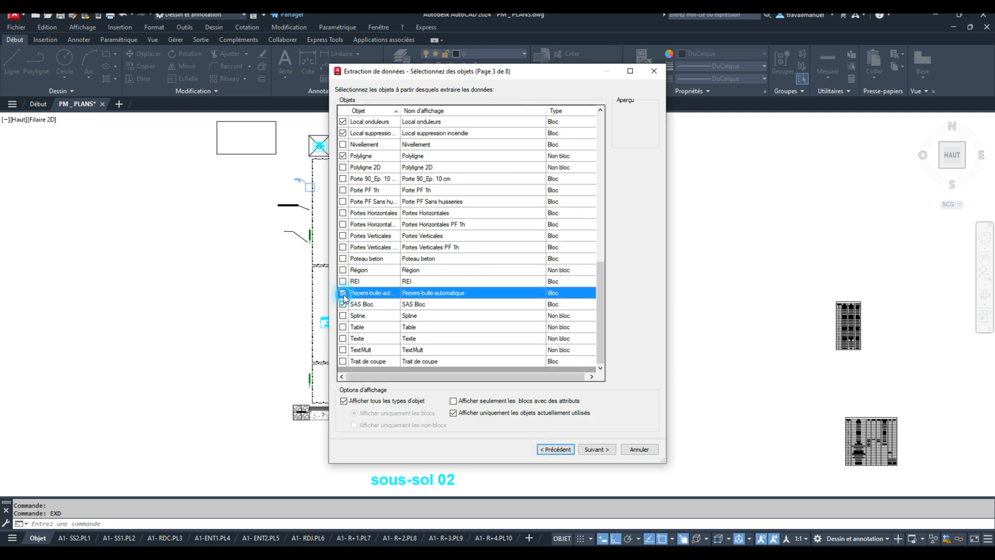
left_click(343, 292)
scroll(381, 272, "up", 3)
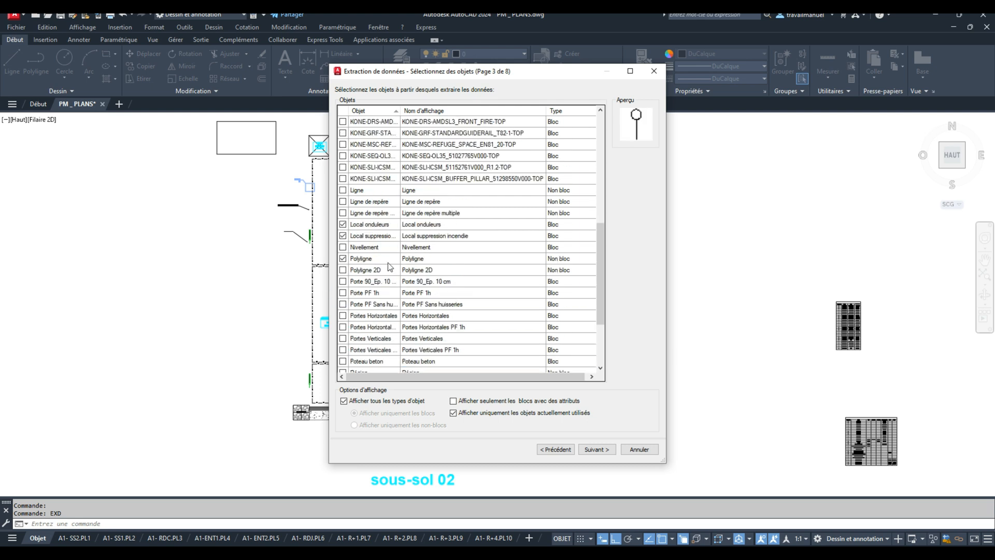
left_click(342, 258)
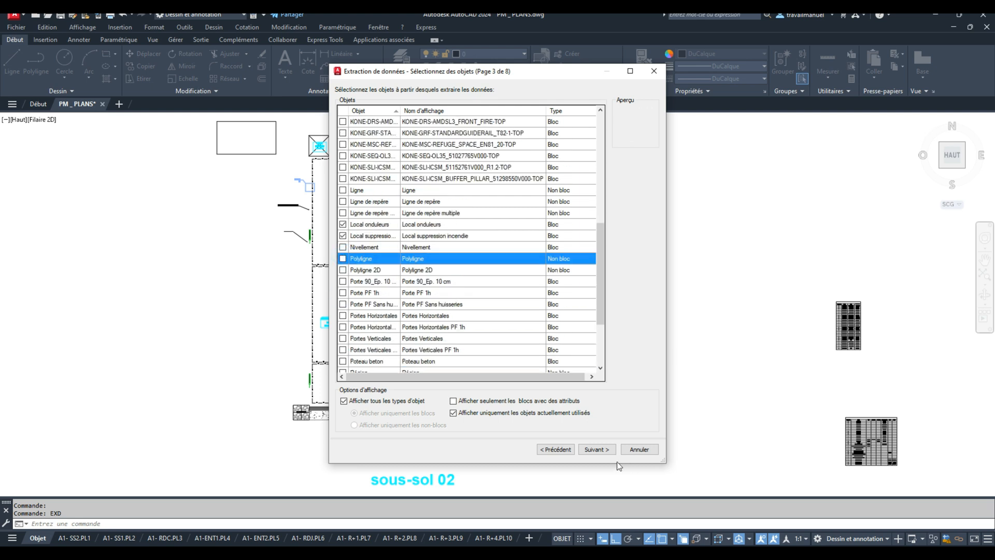
left_click(592, 449)
left_click(592, 449)
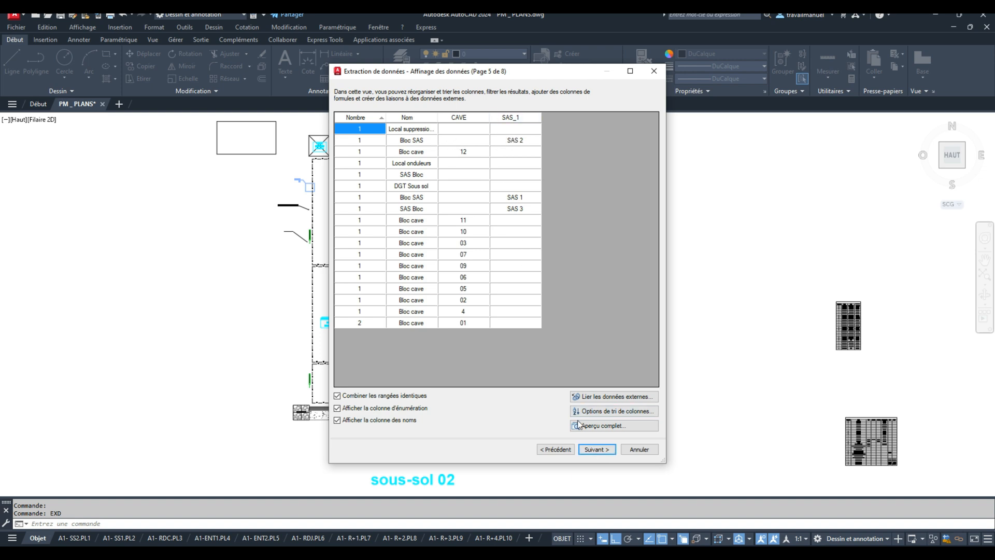
Step: Exclude the SAS_1 property from the extraction and sort the refinement table by the CAVE column in ascending order
left_click(554, 448)
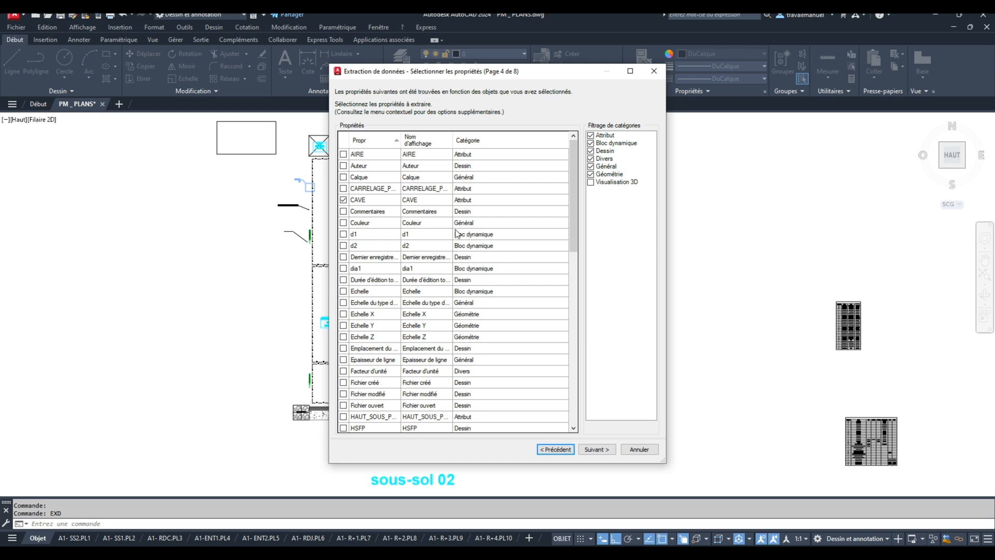
scroll(384, 225, "down", 13)
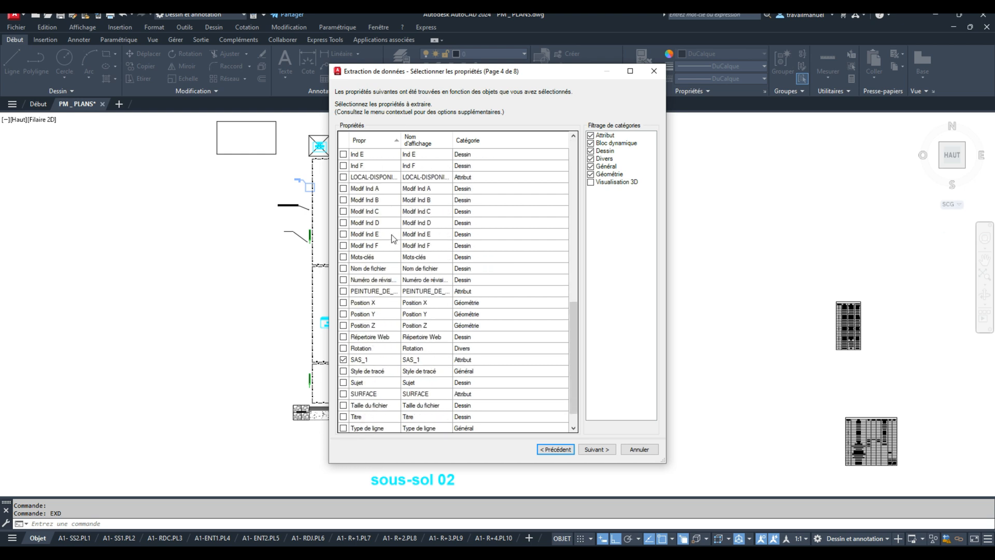
left_click(344, 325)
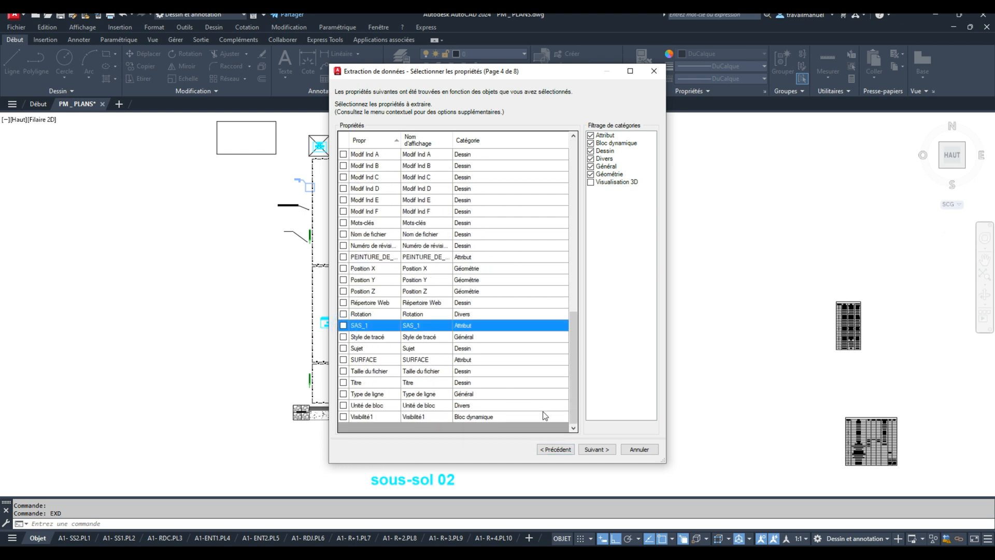
left_click(607, 453)
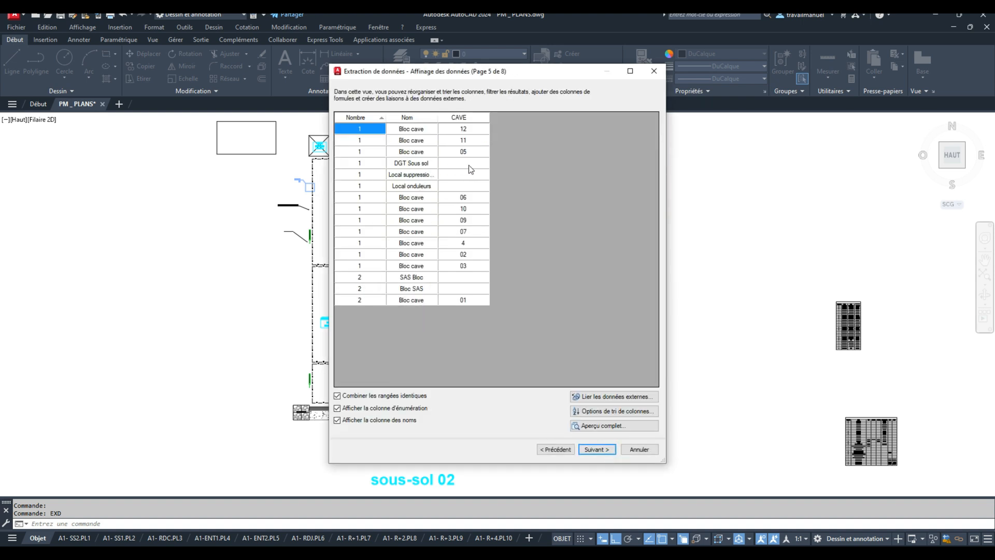
left_click(472, 118)
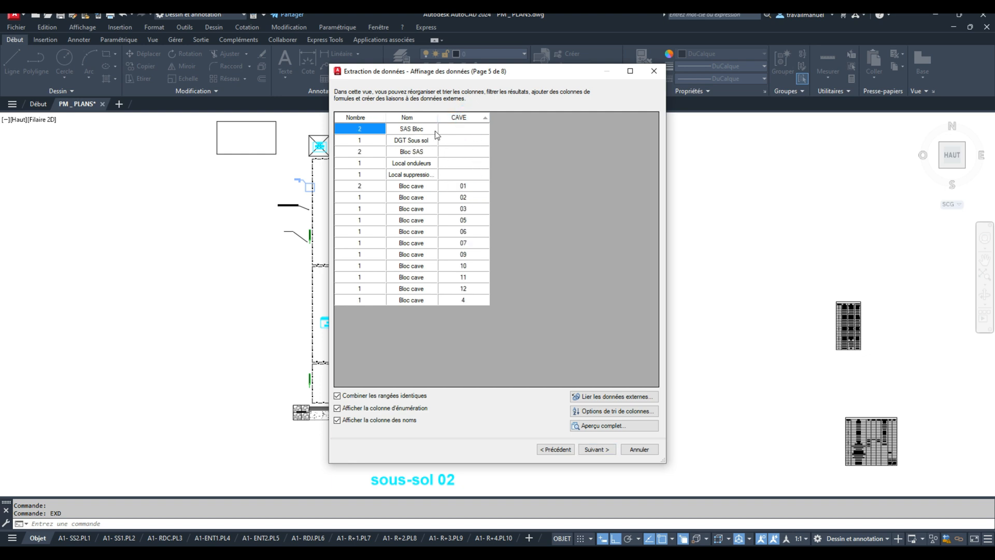
Step: Try including the AIRE attribute in the refinement table alongside CAVE
left_click(556, 449)
scroll(390, 188, "up", 5)
scroll(389, 188, "up", 6)
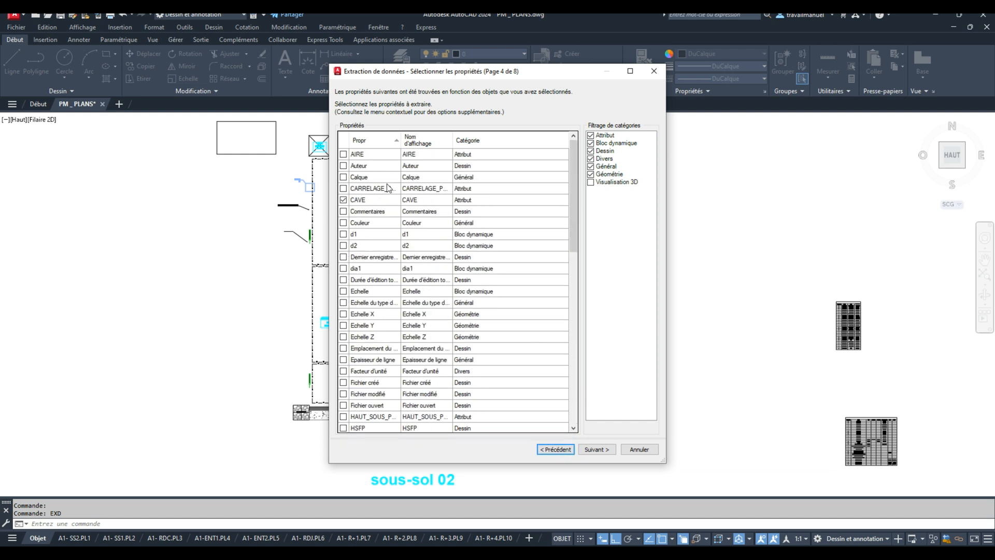
left_click(343, 154)
left_click(611, 450)
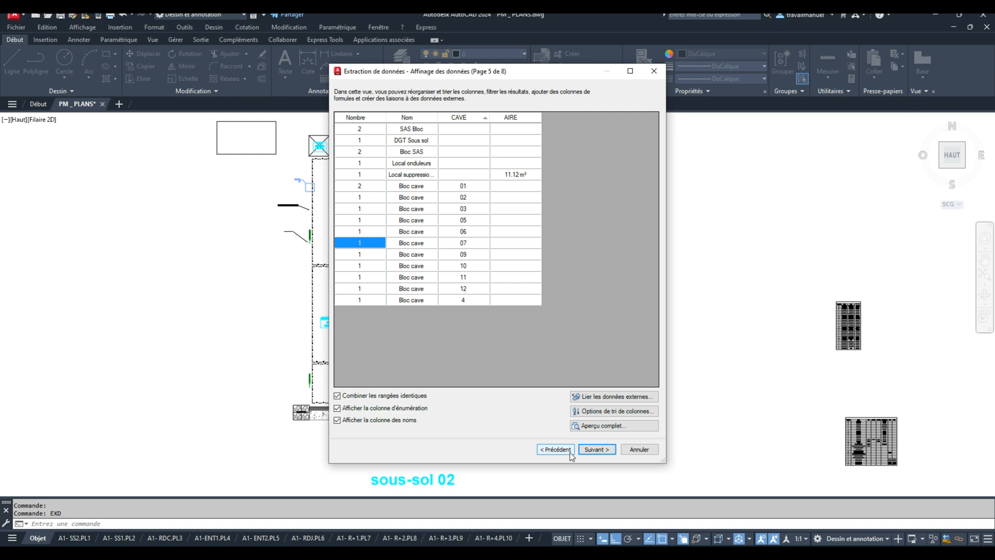
left_click(564, 451)
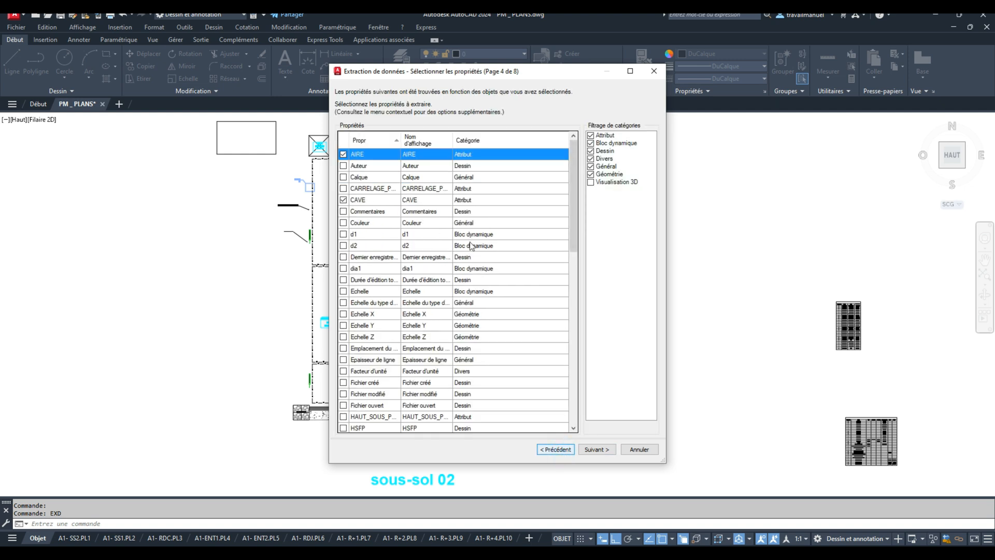
left_click(343, 154)
Step: Include the Polyligne objects and their geometric Aire property again and return to the data refinement table
left_click(557, 449)
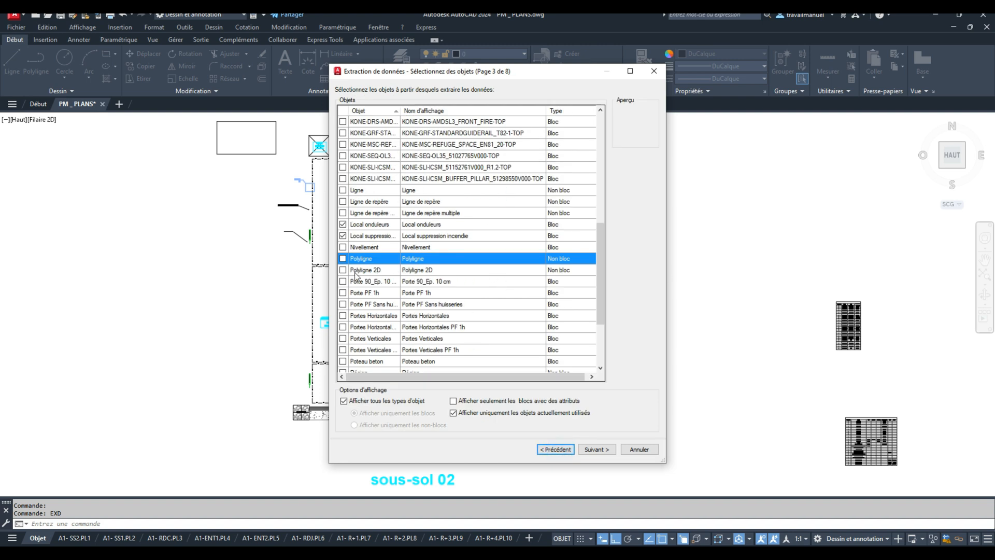
left_click(342, 258)
left_click(597, 449)
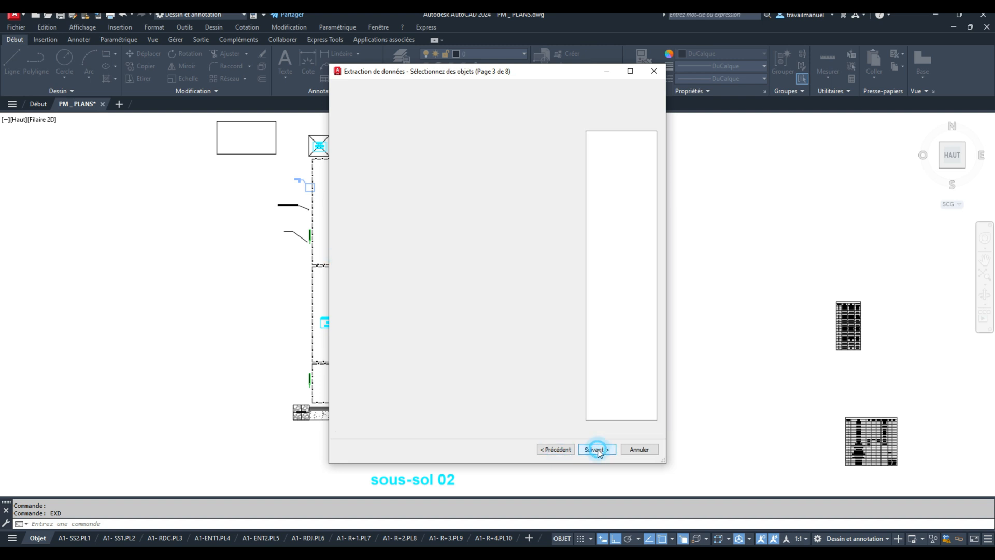
left_click(343, 154)
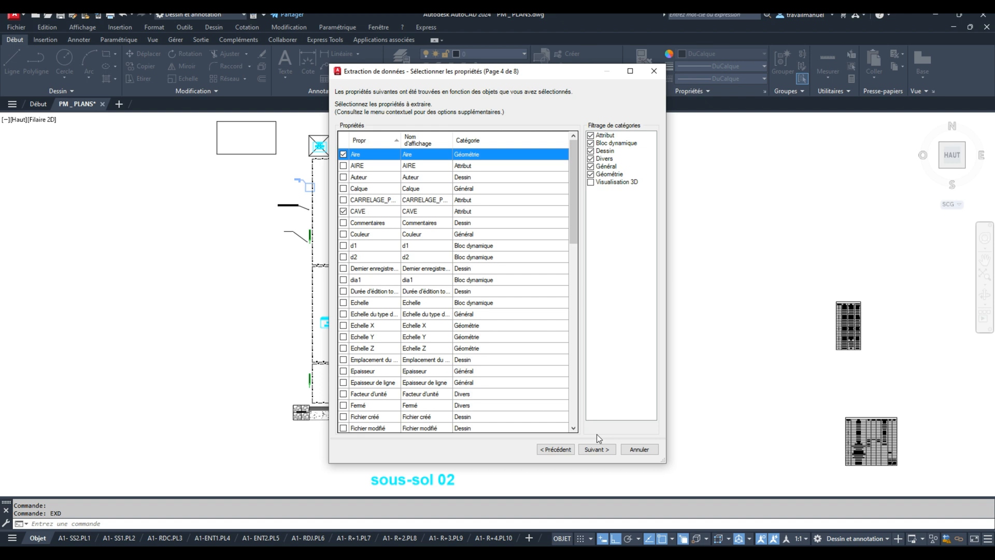
left_click(597, 449)
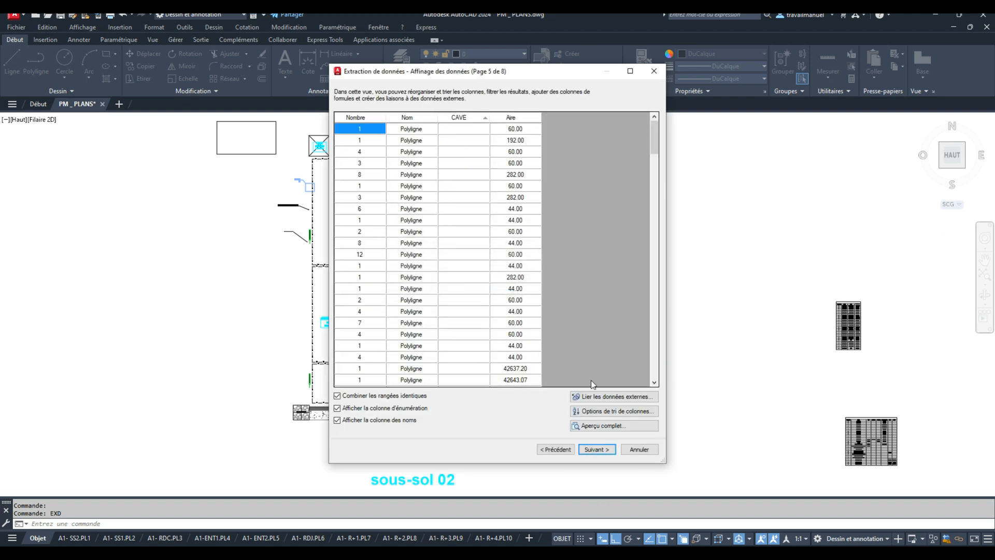
Step: Enlarge the extraction dialog and look through the Aire values listed for the polylines
left_click_drag(664, 460, 678, 525)
scroll(514, 284, "down", 5)
scroll(515, 284, "down", 8)
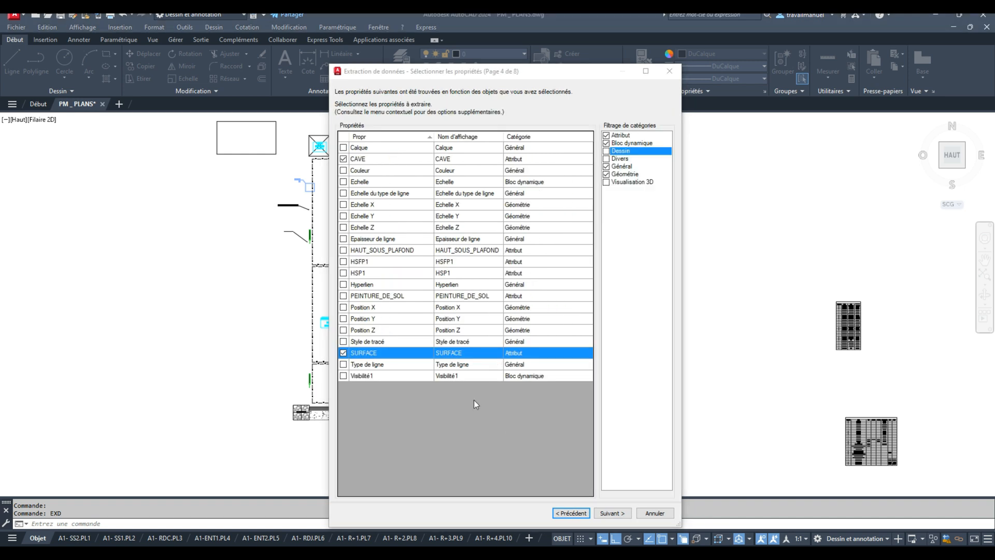
Step: Return to the data refinement table with CAVE and SURFACE and toggle the CAVE sorting, ending in ascending order
left_click(472, 413)
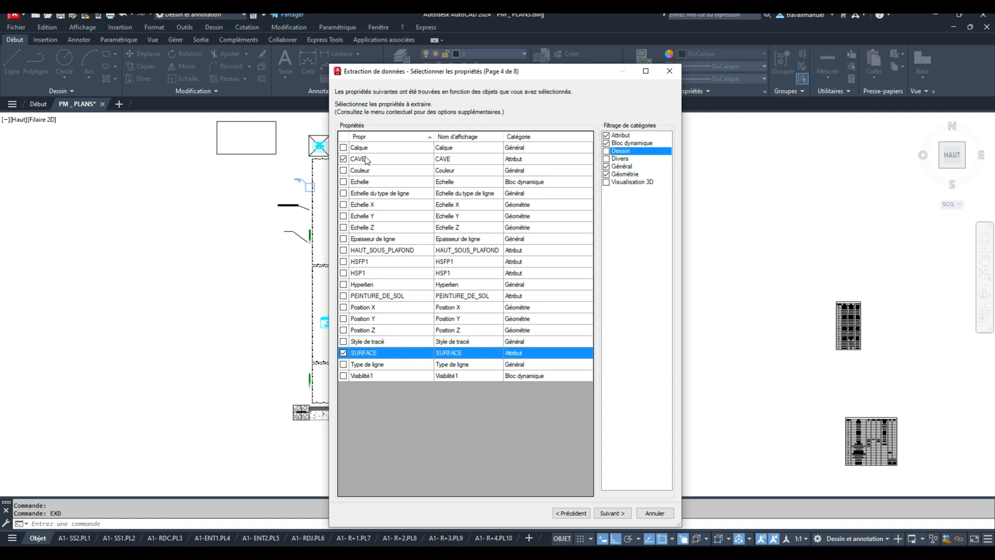
key("ctrl")
key("ctrl")
key("ctrl")
left_click(610, 513)
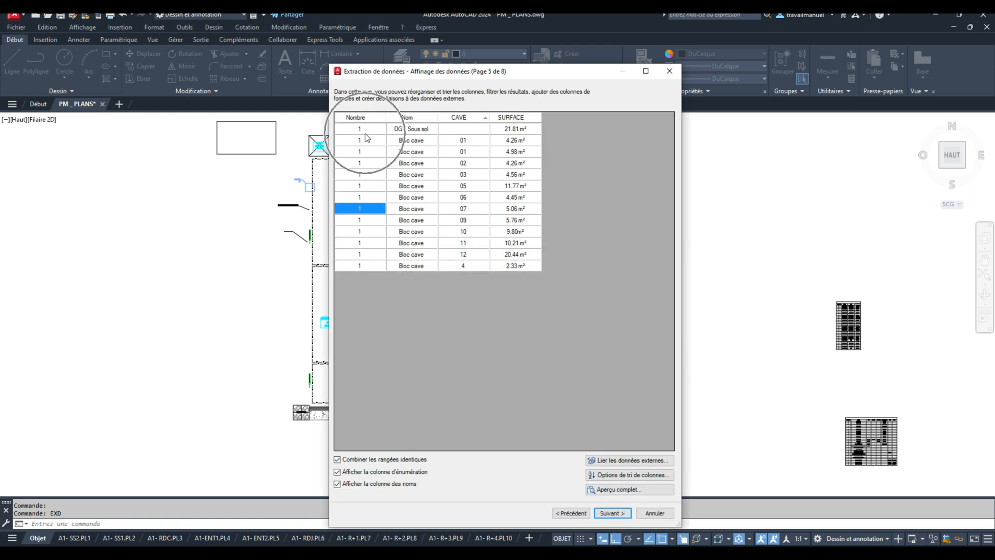
left_click(468, 119)
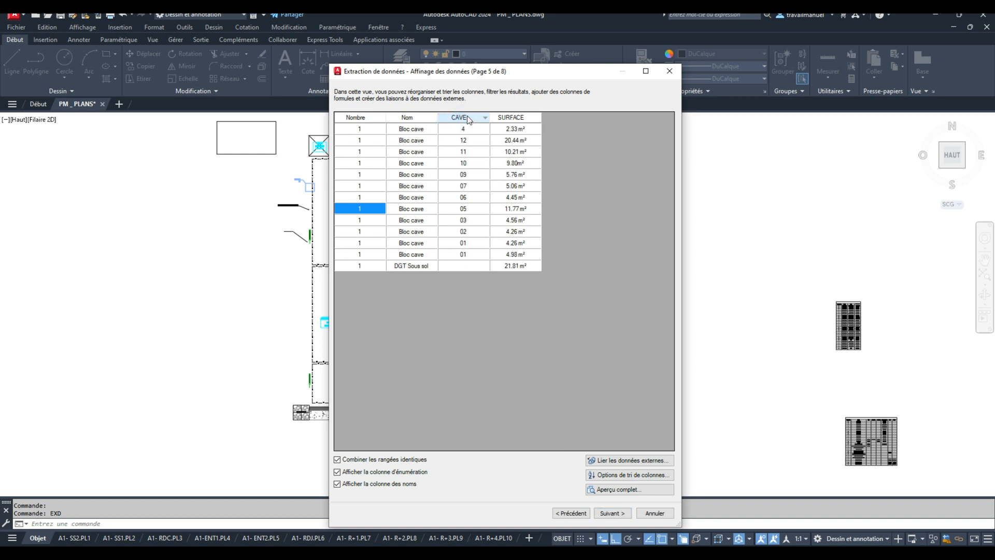
left_click(464, 119)
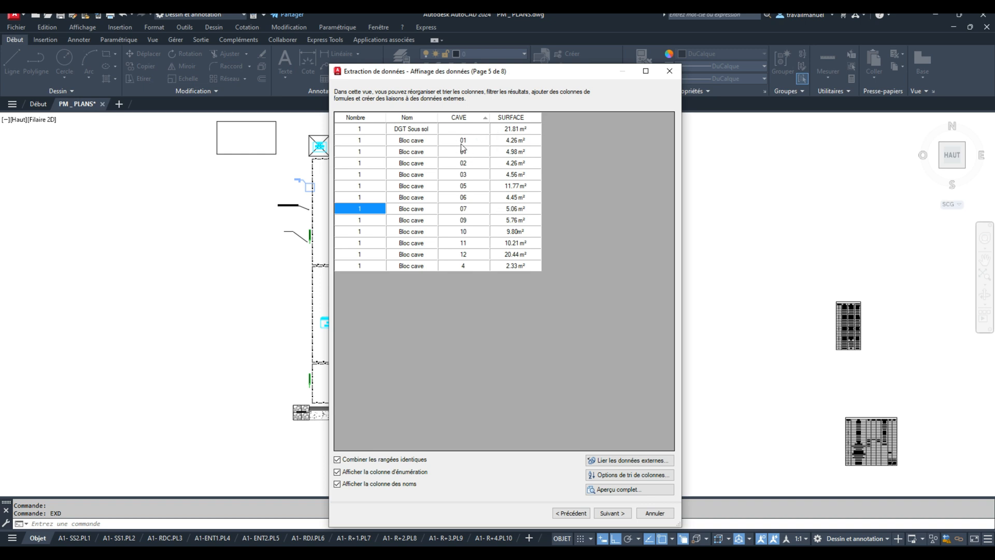
Step: Add the Bloc SAS block to the objects to extract and return to the data refinement table
left_click(570, 514)
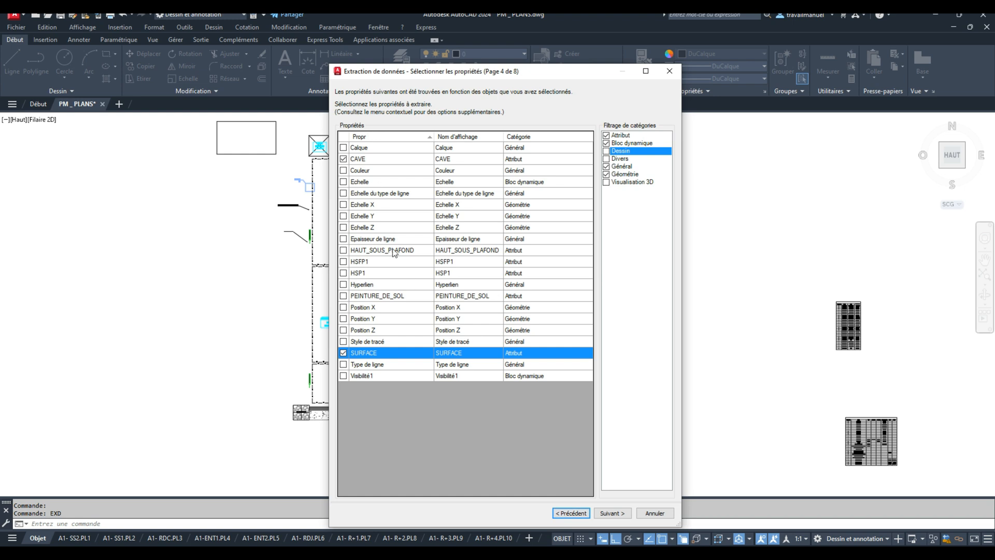
left_click(565, 513)
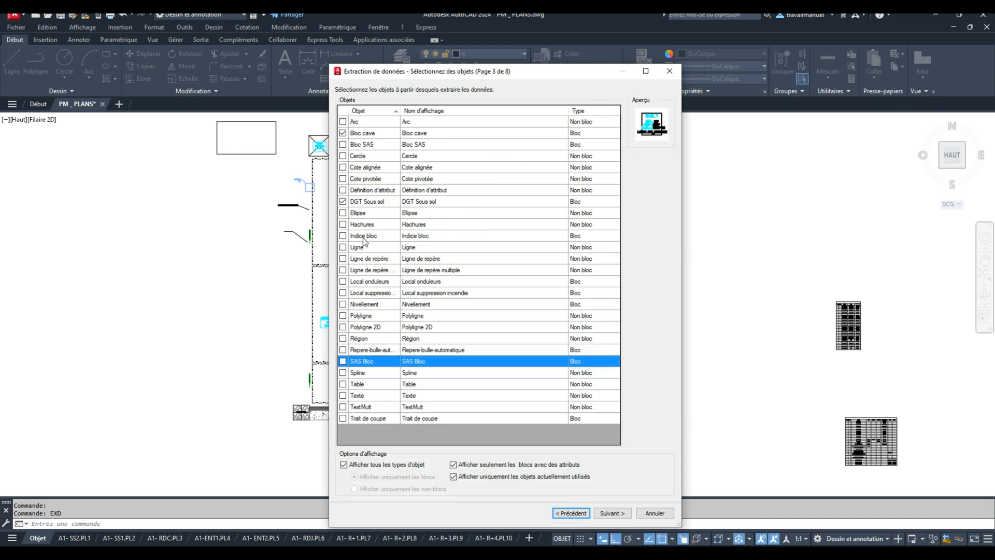
left_click(342, 145)
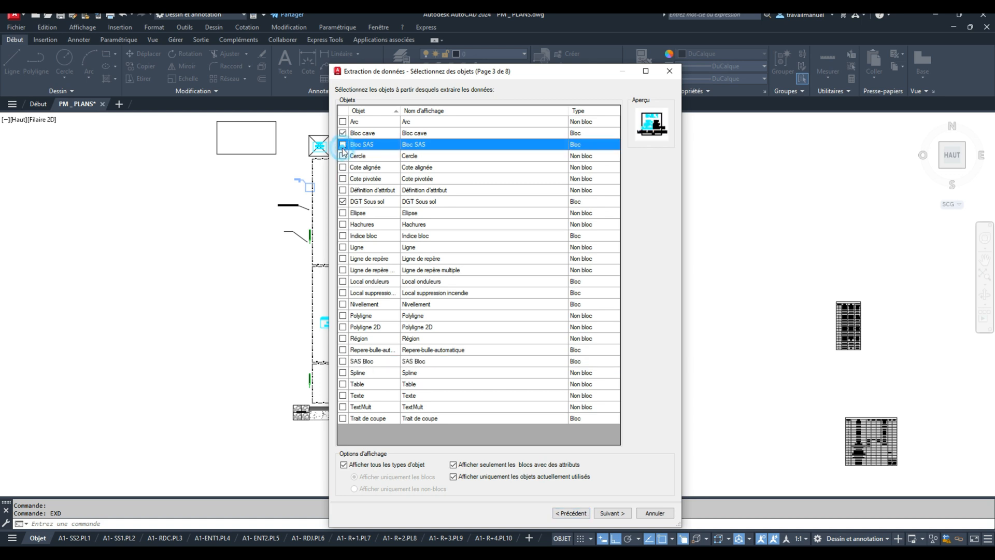
left_click(625, 515)
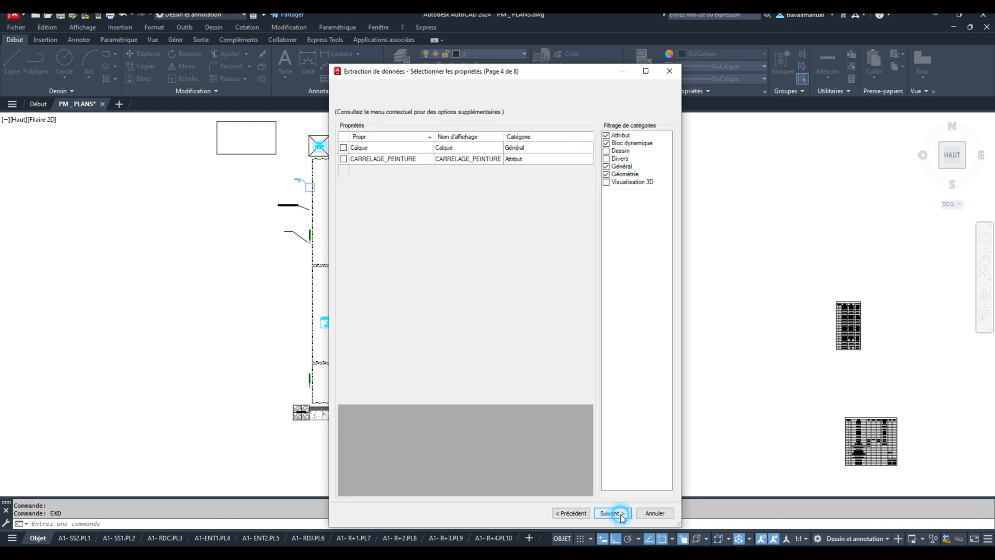
left_click(616, 514)
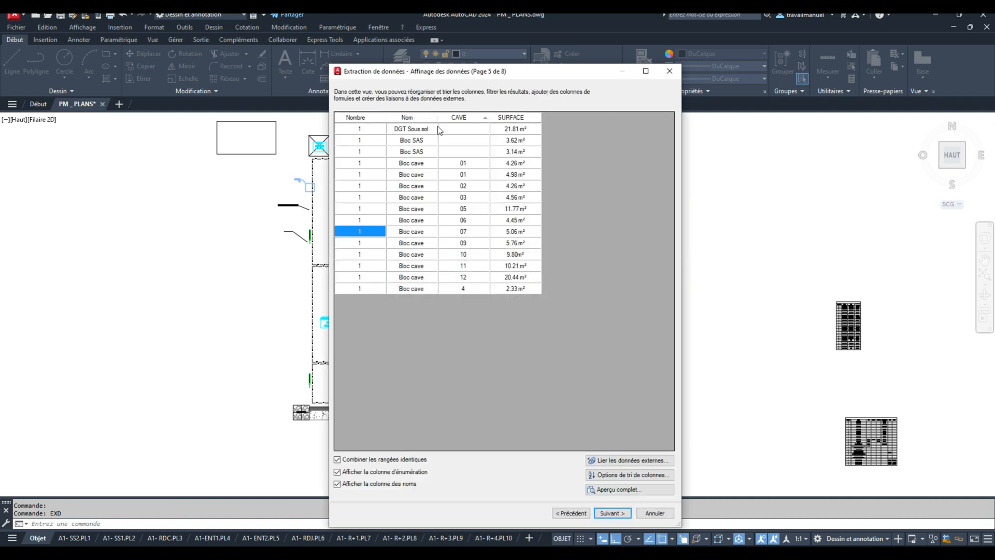
Step: Add the Local suppression incendie, Local onduleurs and SAS Bloc blocks to the extraction and return to the data refinement table
left_click(571, 513)
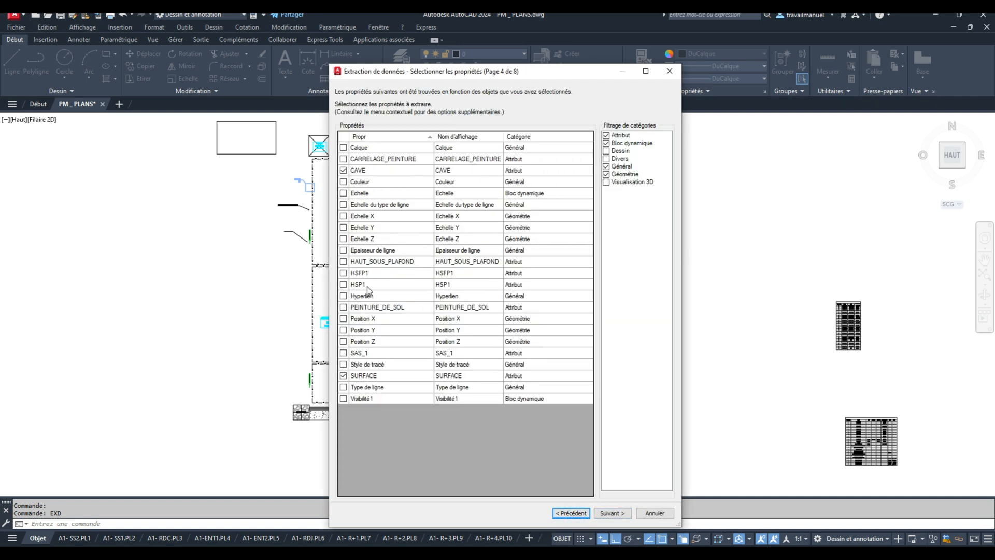
left_click(571, 513)
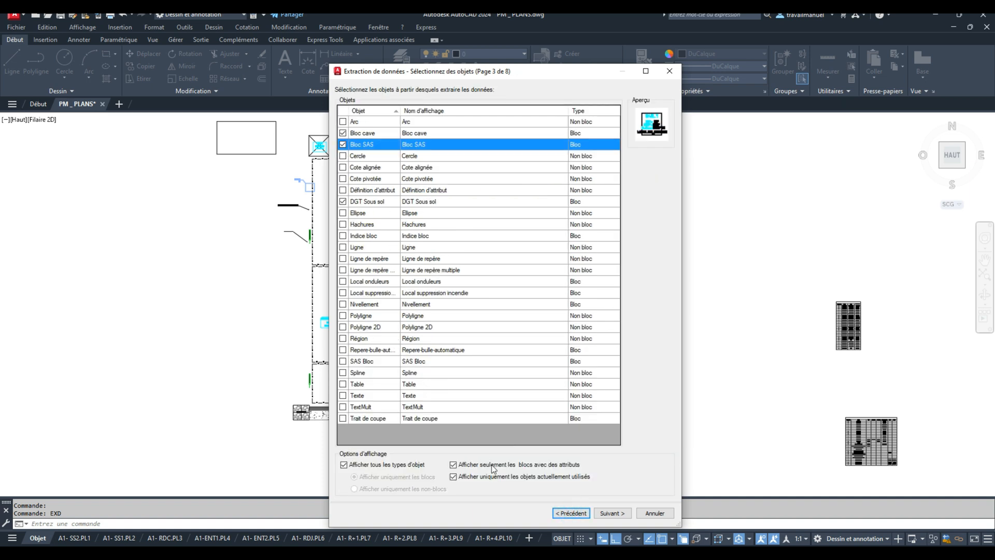
left_click(571, 513)
left_click(613, 513)
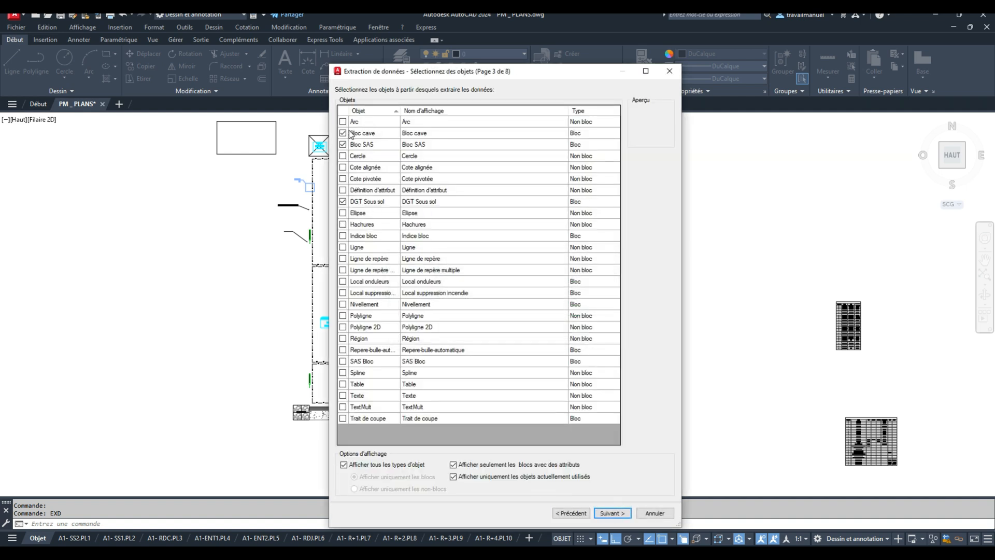
left_click(343, 292)
left_click(343, 282)
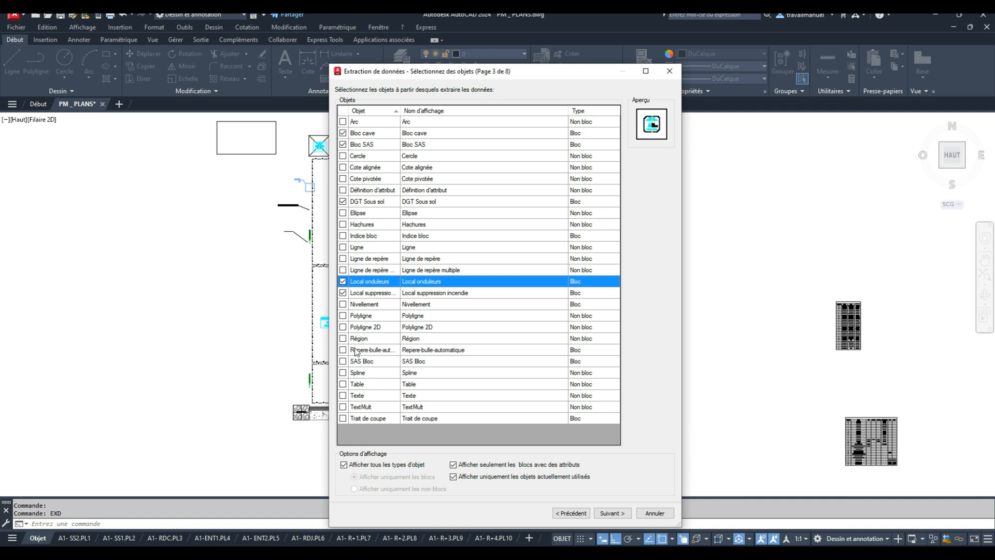
left_click(343, 361)
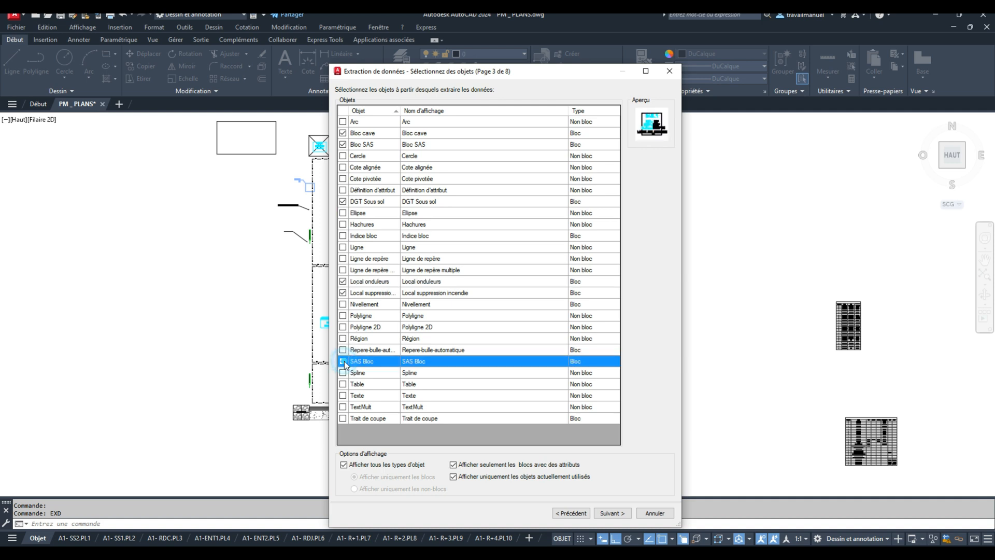
left_click(620, 516)
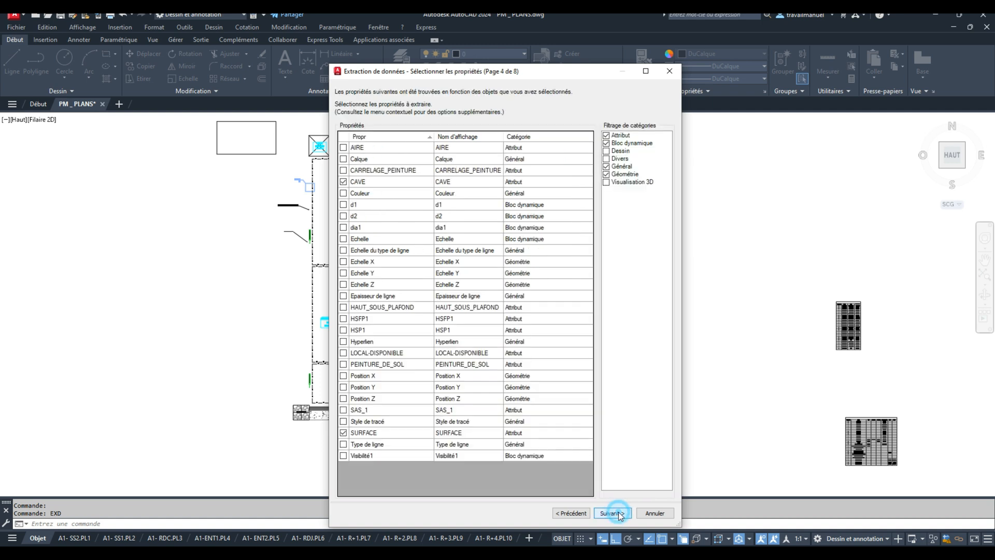
left_click(620, 515)
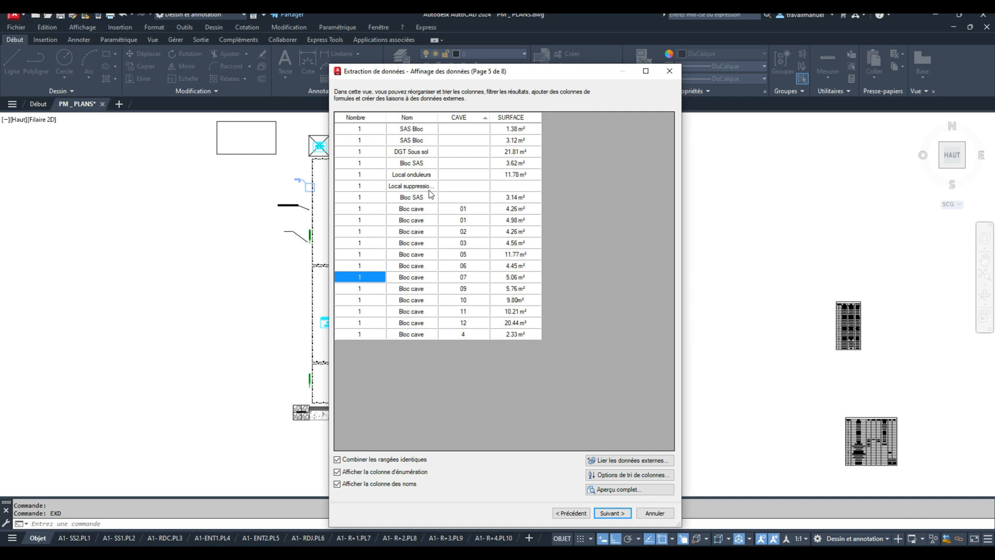
Step: Exclude the Local suppression incendie block from the extraction and return to the data refinement table
left_click(582, 513)
left_click(572, 512)
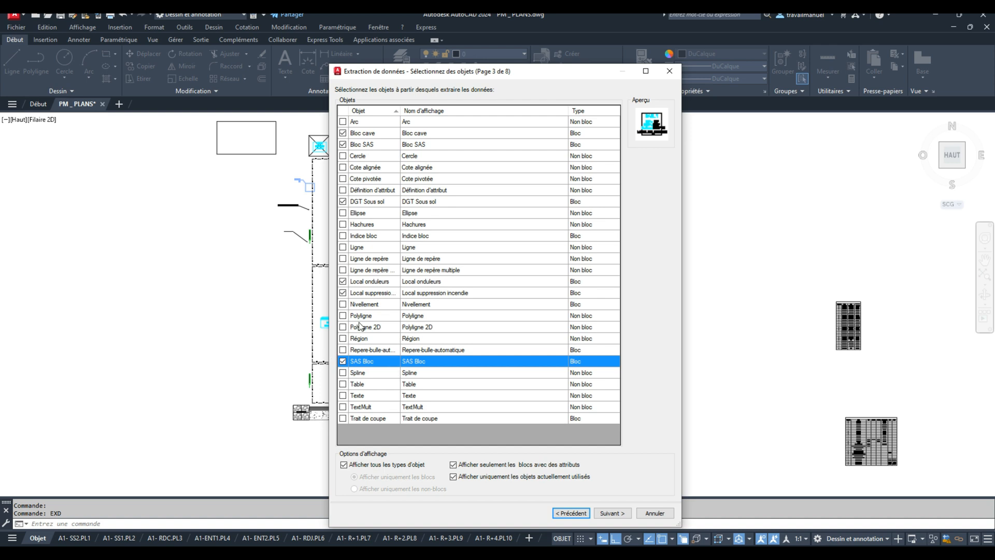
left_click(343, 293)
left_click(612, 513)
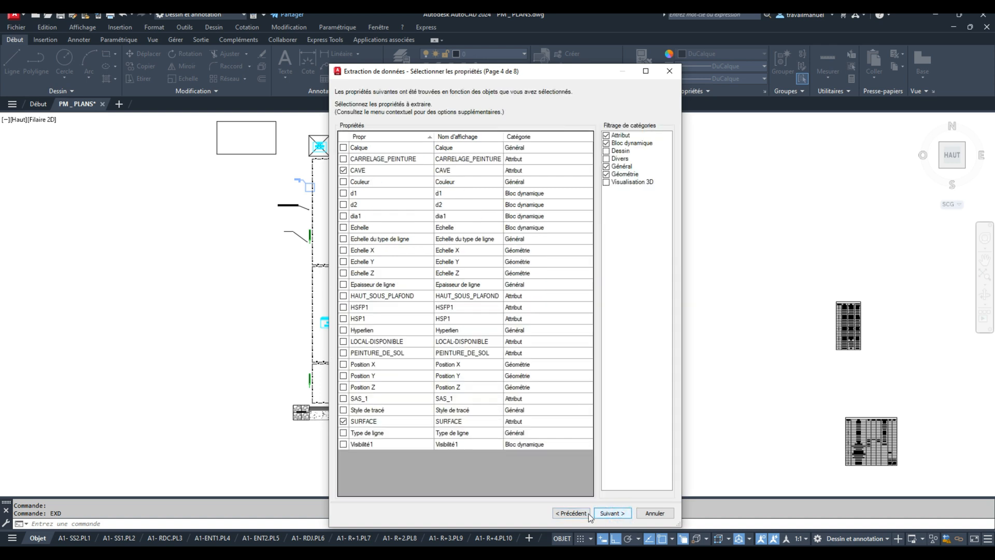
left_click(571, 513)
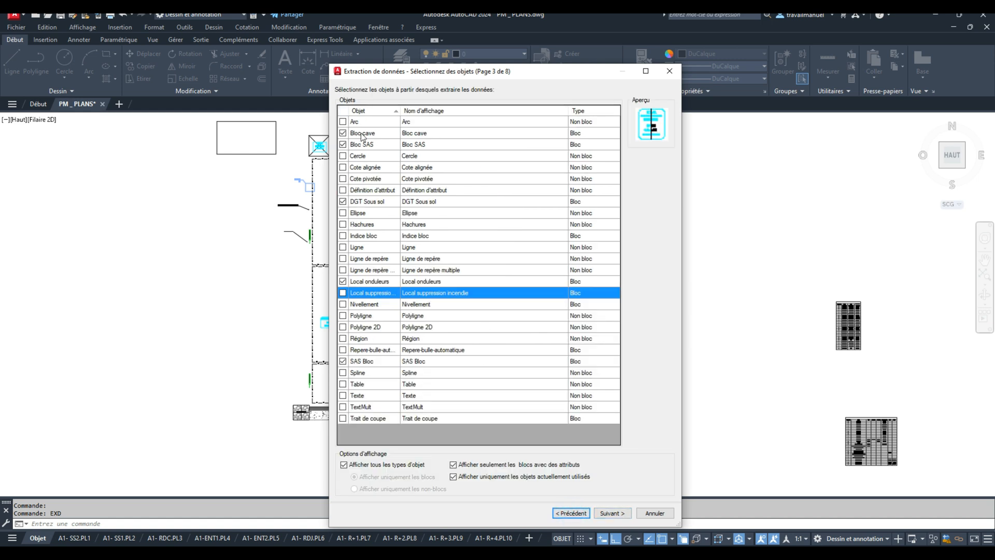
left_click(613, 513)
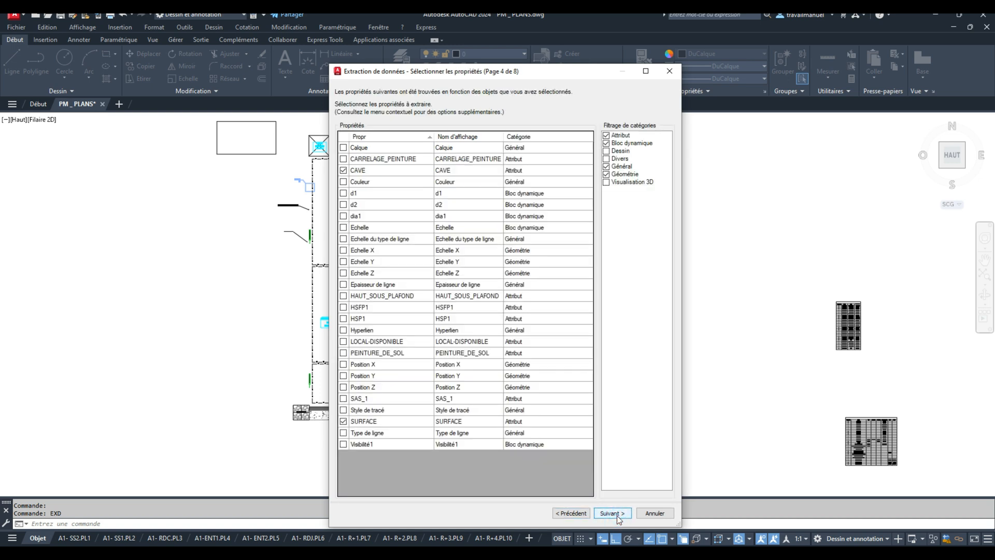
left_click(616, 513)
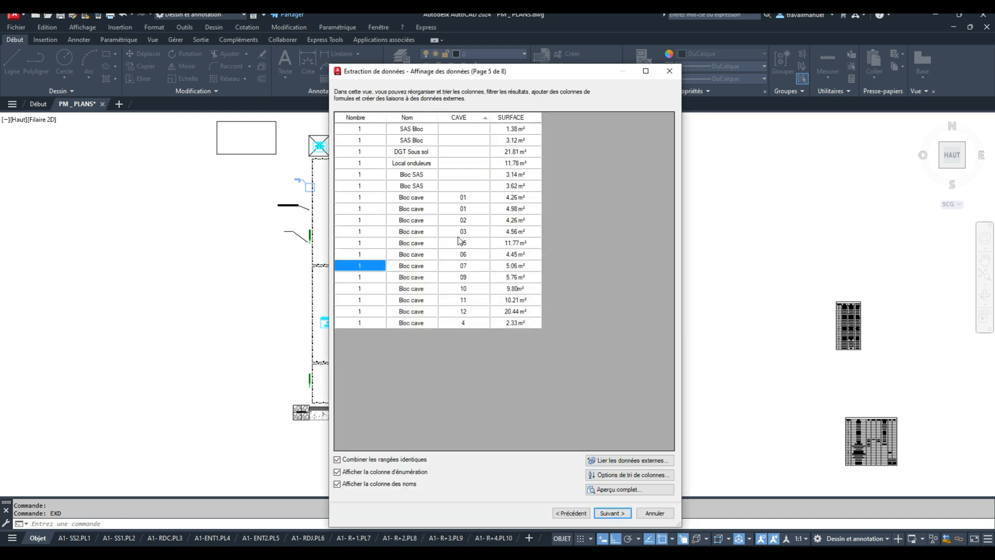
Step: Output the extraction as a table in the drawing and as an external .xls file named "Surfaces caves" in the Nomenclatures folder
left_click(613, 513)
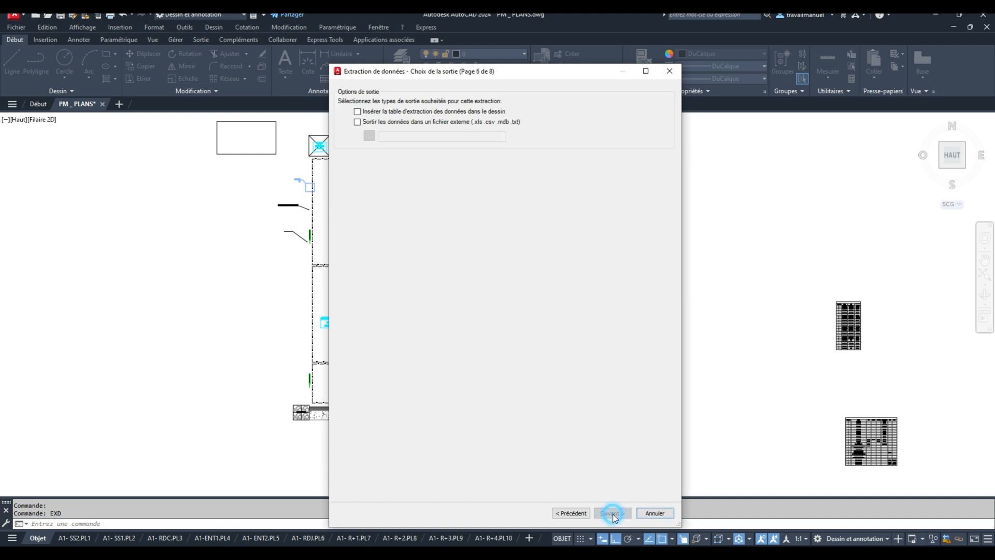
left_click(357, 122)
left_click(357, 111)
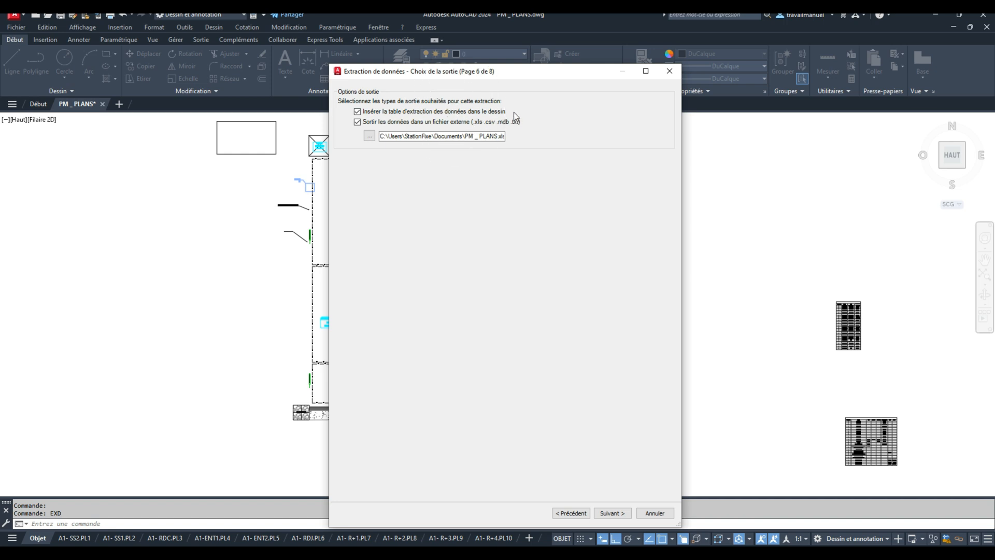
left_click(369, 135)
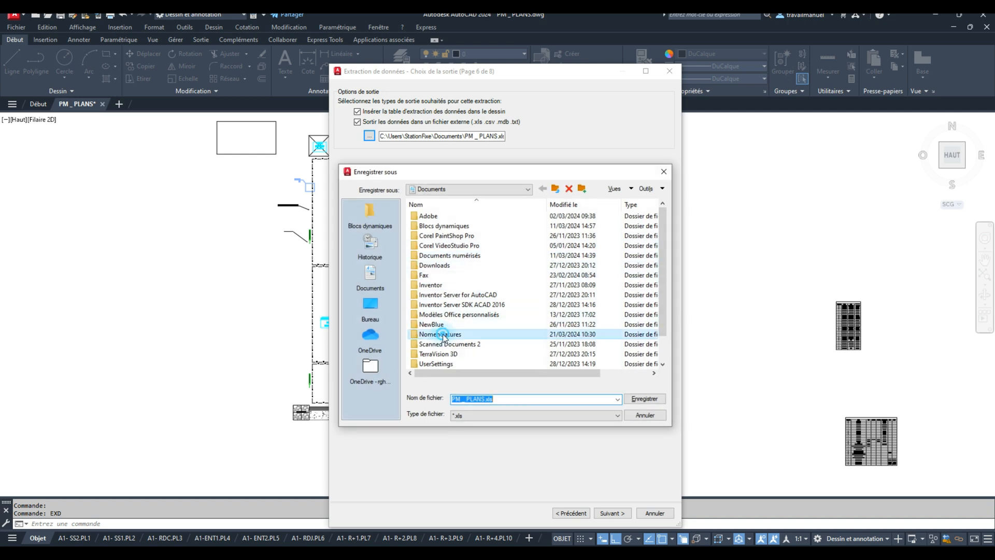
double_click(441, 334)
left_click(506, 400)
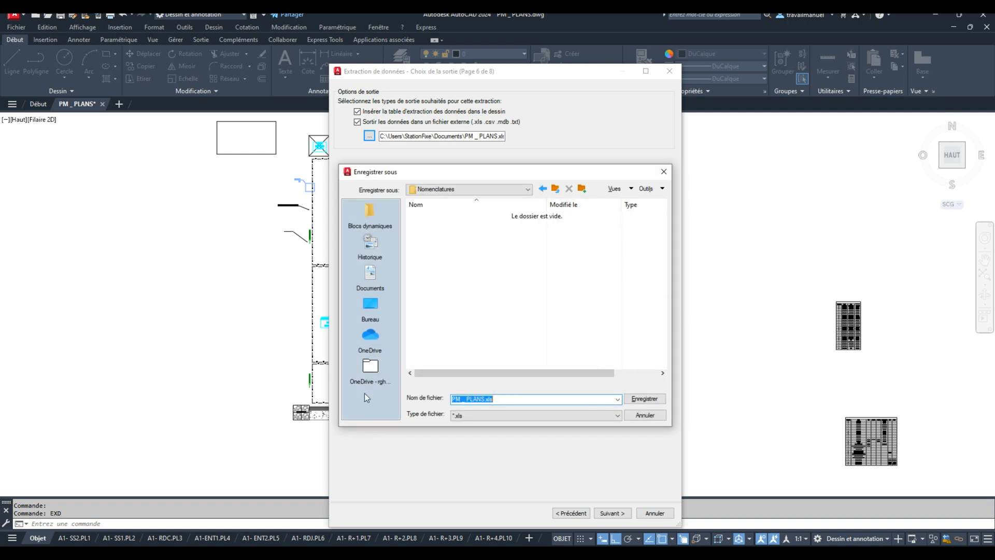
type("Surfaces caves")
key("Return")
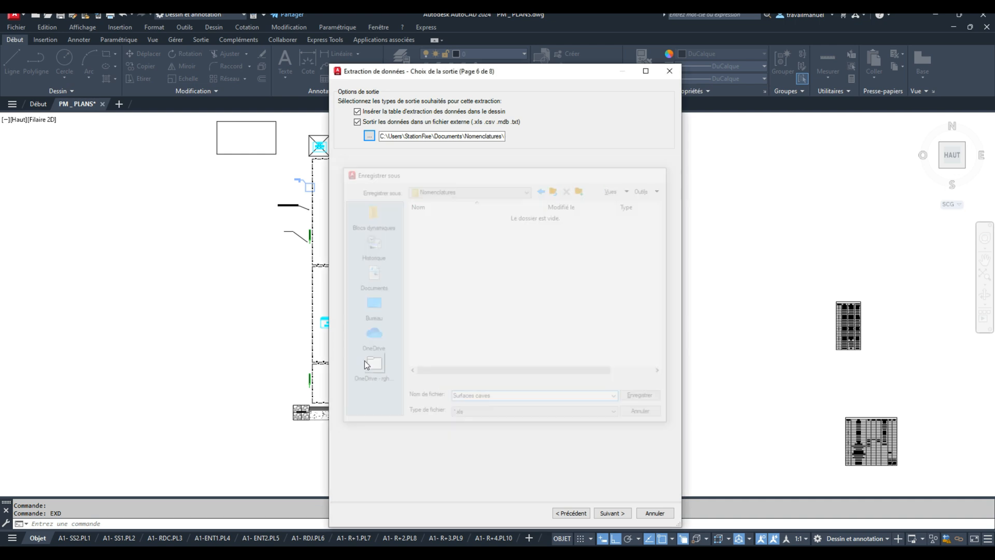
Step: Title the inserted table "Surfaces caves" in the Standard table style and finish the extraction
left_click(612, 513)
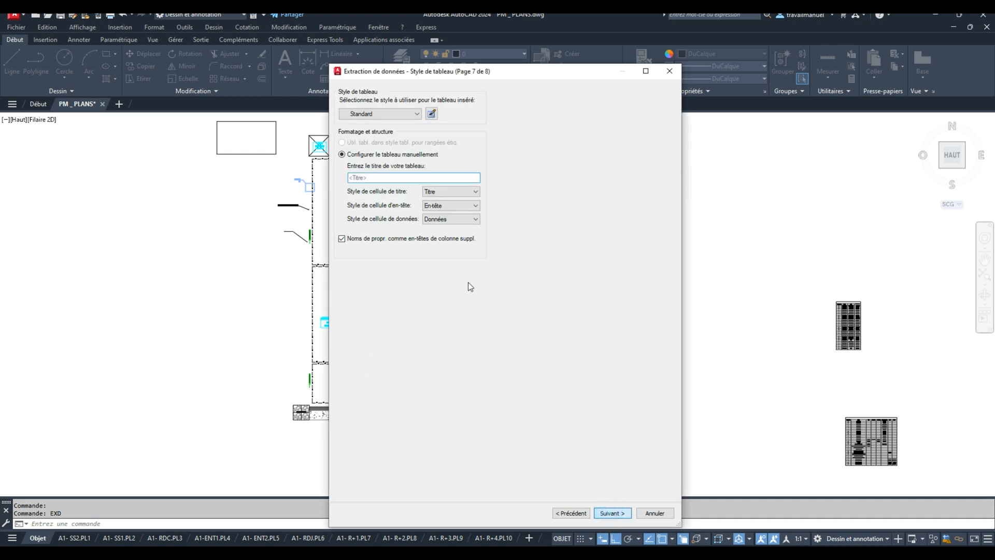
left_click(371, 177)
type("Surfaces caves")
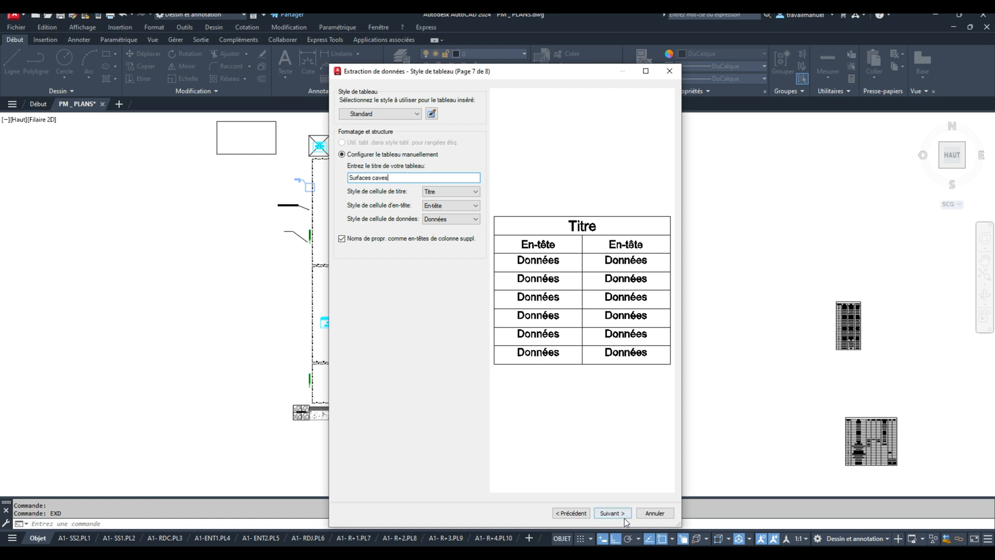
left_click(623, 516)
left_click(617, 513)
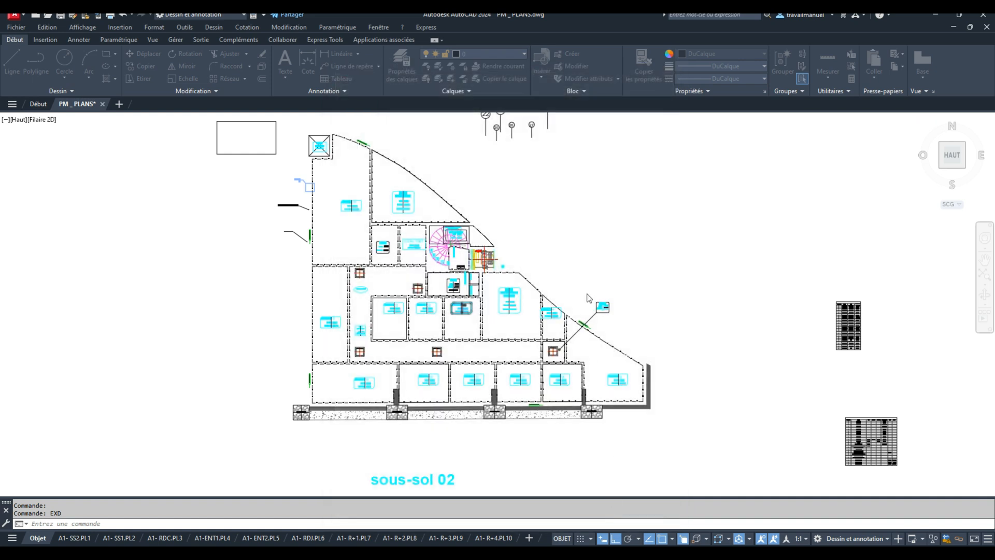
Step: Place the extraction table in the empty area beside the curved wall of the sous-sol 02 plan
left_click(560, 318)
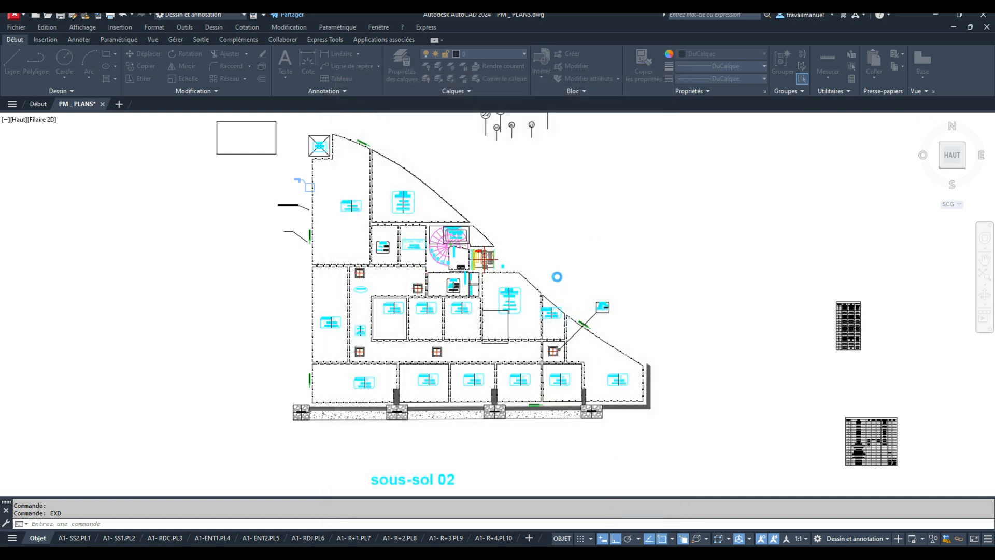
left_click(495, 184)
scroll(495, 183, "up", 5)
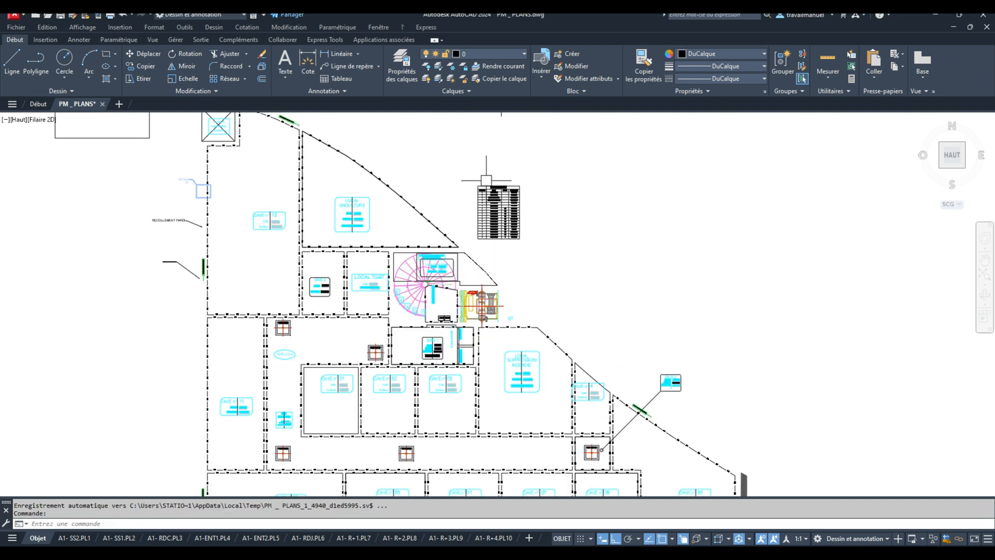
middle_click_drag(604, 269, 568, 214)
scroll(568, 214, "down", 3)
mouse_move(659, 269)
middle_mouse_down()
mouse_move(688, 233)
mouse_move(653, 249)
middle_mouse_up()
scroll(689, 241, "down", 2)
scroll(661, 259, "down", 2)
Step: Start a new data extraction saved as "Surfaces de caves" in Nomenclatures and set its source to objects selected in the active drawing
type("e")
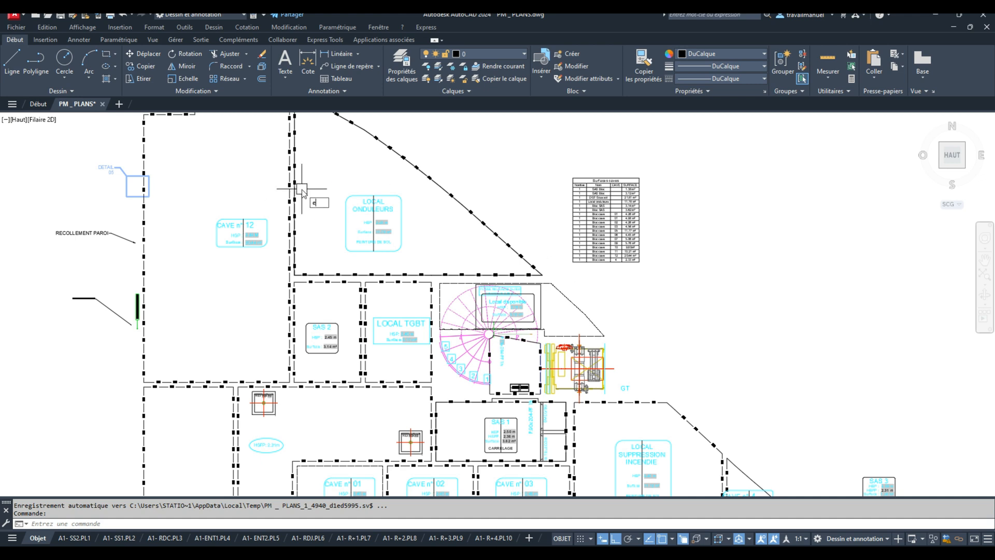
type("xd")
key("Return")
left_click(596, 388)
left_click(363, 191)
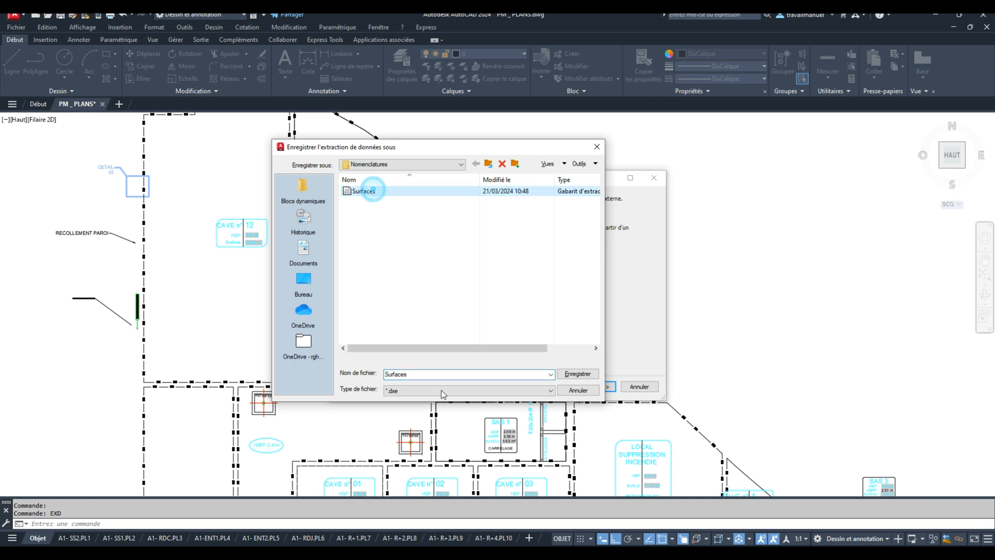
left_click(422, 374)
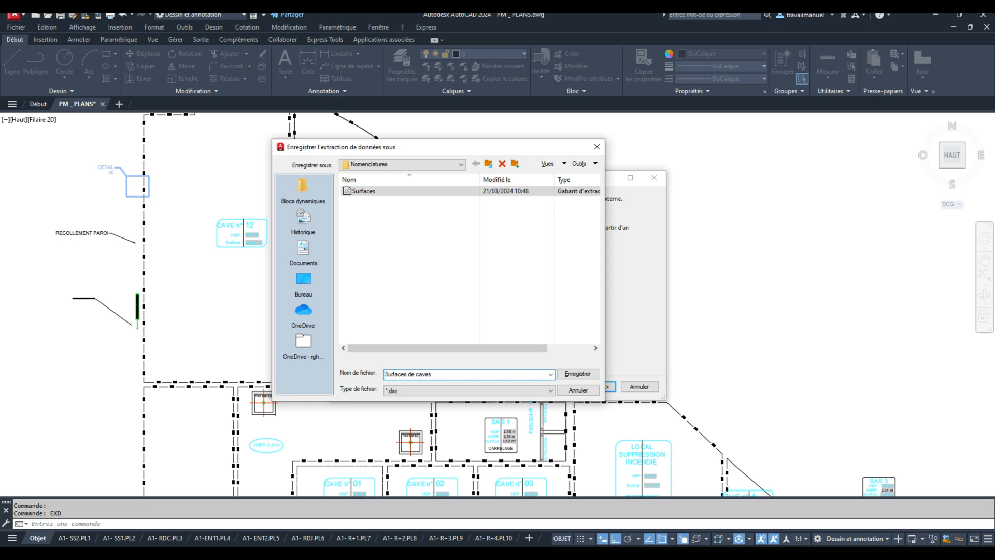
key("Return")
left_click(370, 238)
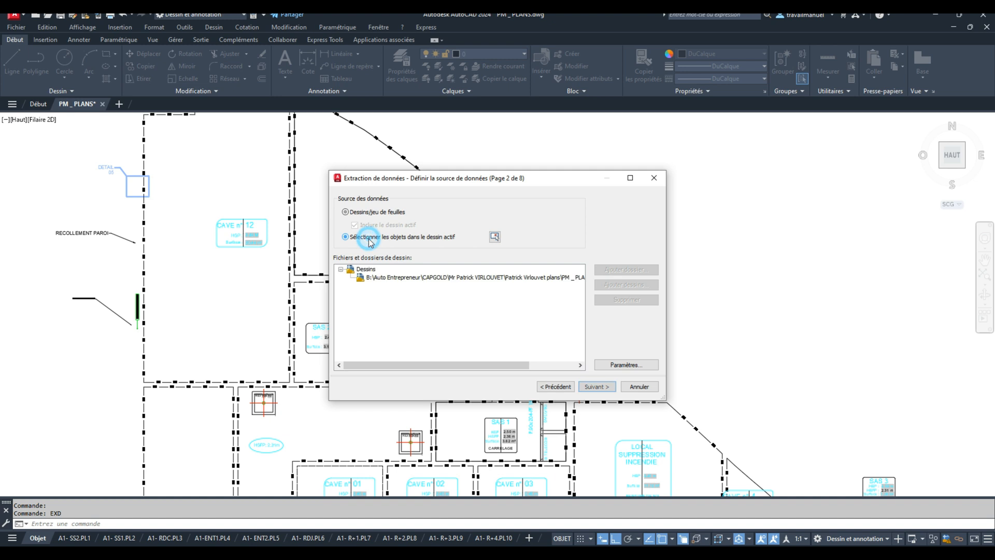
Step: Select all objects of the sous-sol 02 plan with a window around it as the extraction source
left_click(495, 236)
scroll(699, 447, "down", 5)
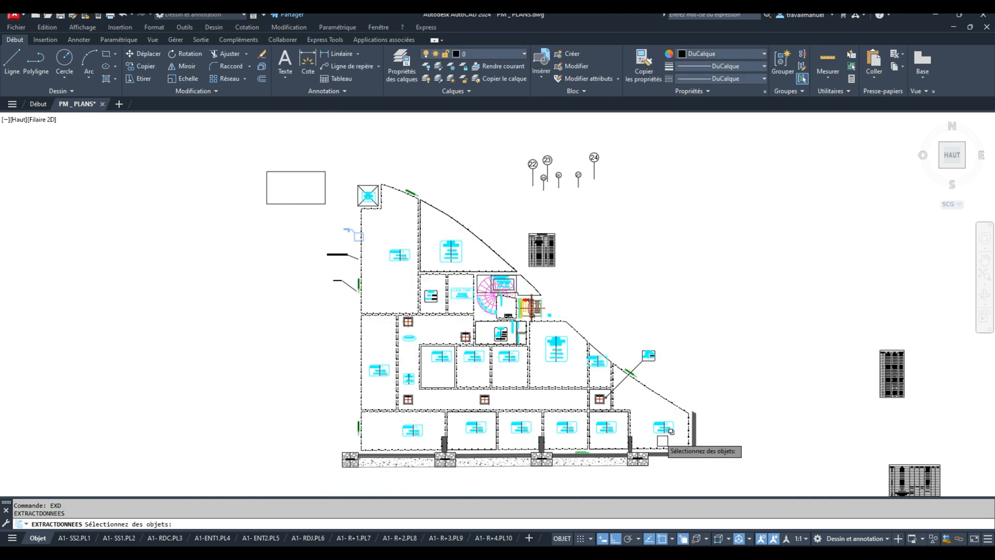
left_click(706, 477)
left_click(327, 135)
key("Return")
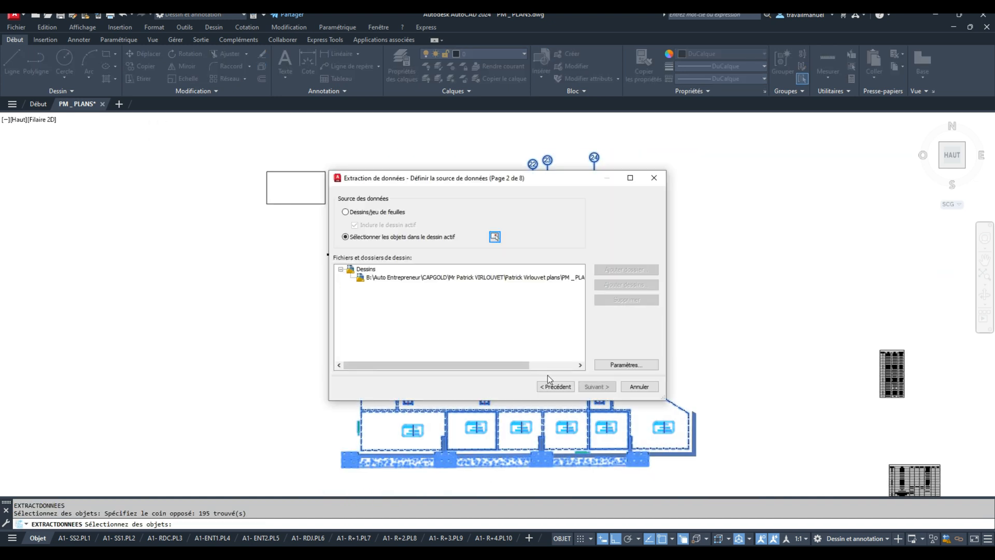
Step: Limit the extraction to model space objects, leave out objects in xrefs, and continue to the object list
left_click(615, 366)
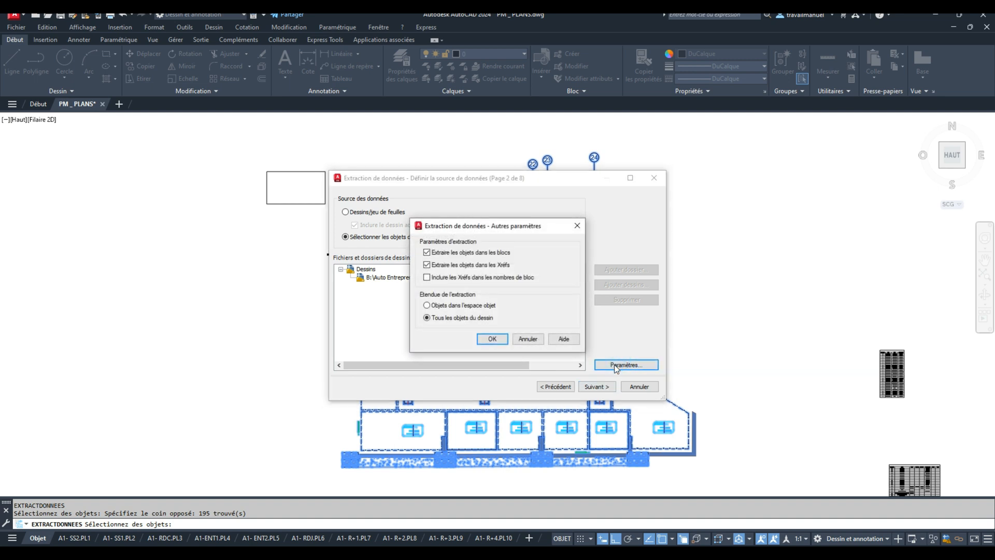
left_click(450, 305)
left_click(446, 265)
left_click(492, 340)
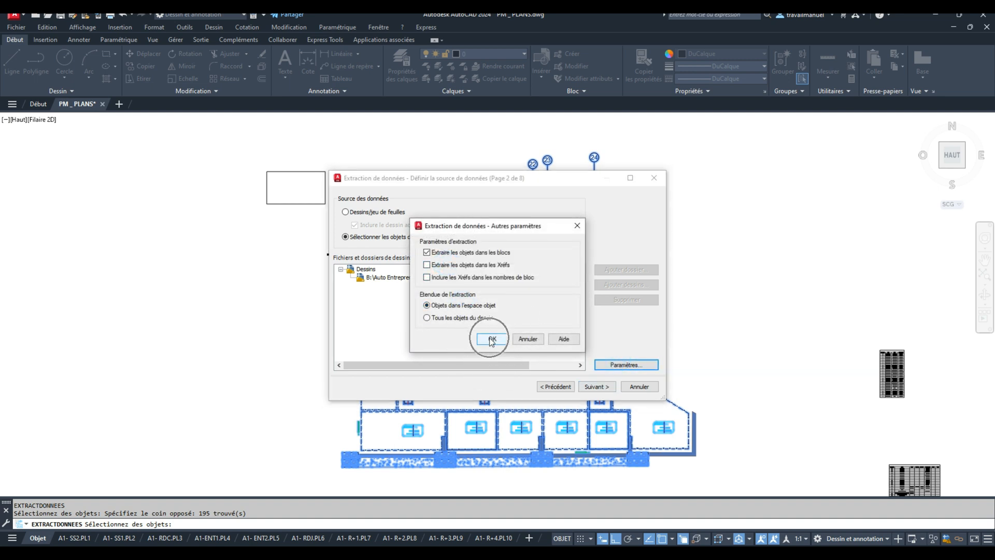
left_click(598, 387)
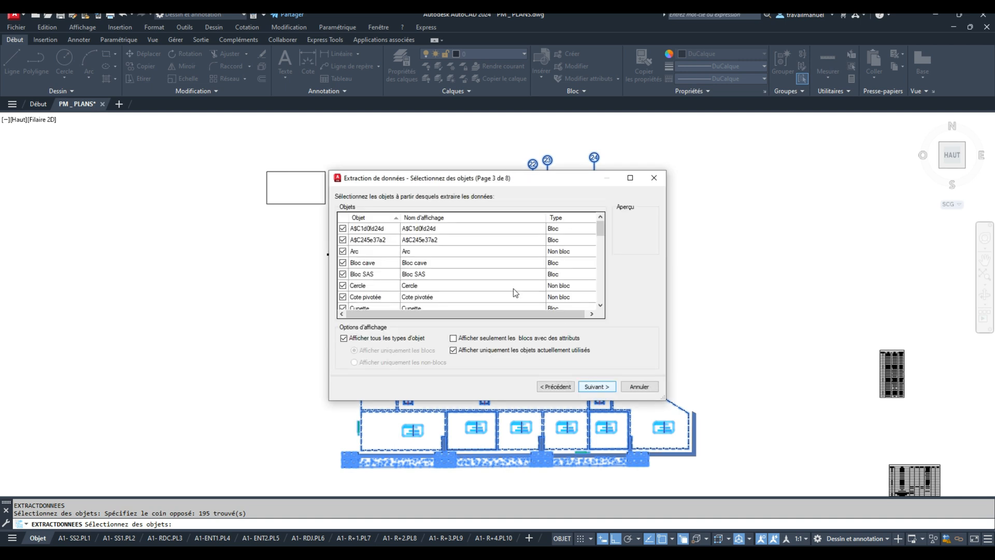
Step: Enlarge the object list and exclude all the KONE elevator blocks from the extraction
left_click_drag(468, 170, 473, 9)
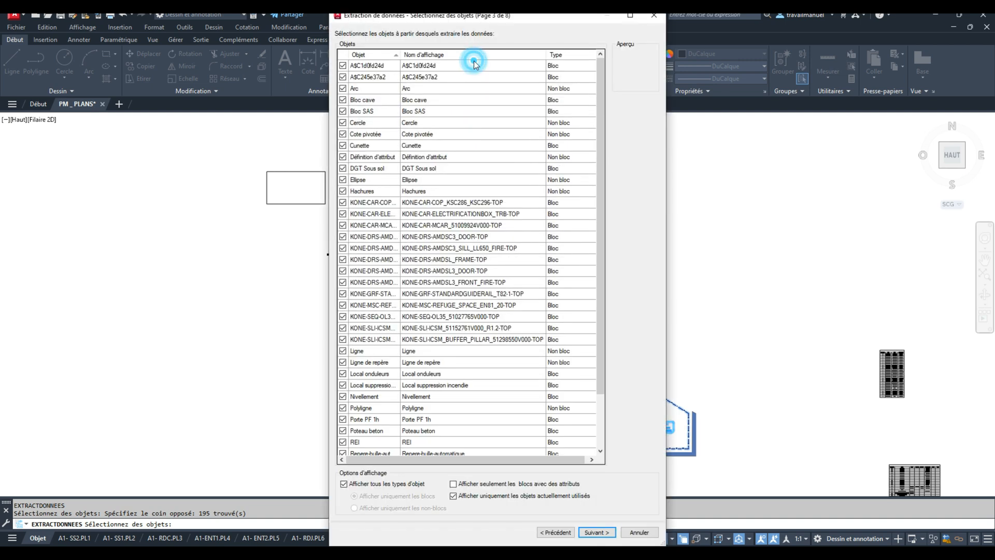
left_click(363, 202)
left_click(353, 341, "shift")
left_click(344, 340)
Step: Exclude the Ligne, Ligne de repère and Nivellement objects from the extraction
left_click(361, 352)
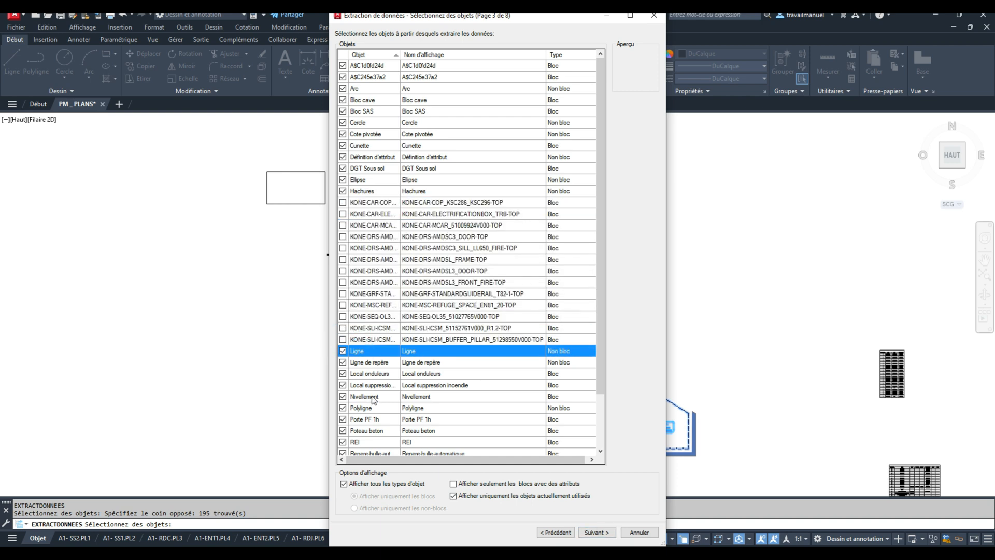
left_click(343, 351)
left_click(342, 363)
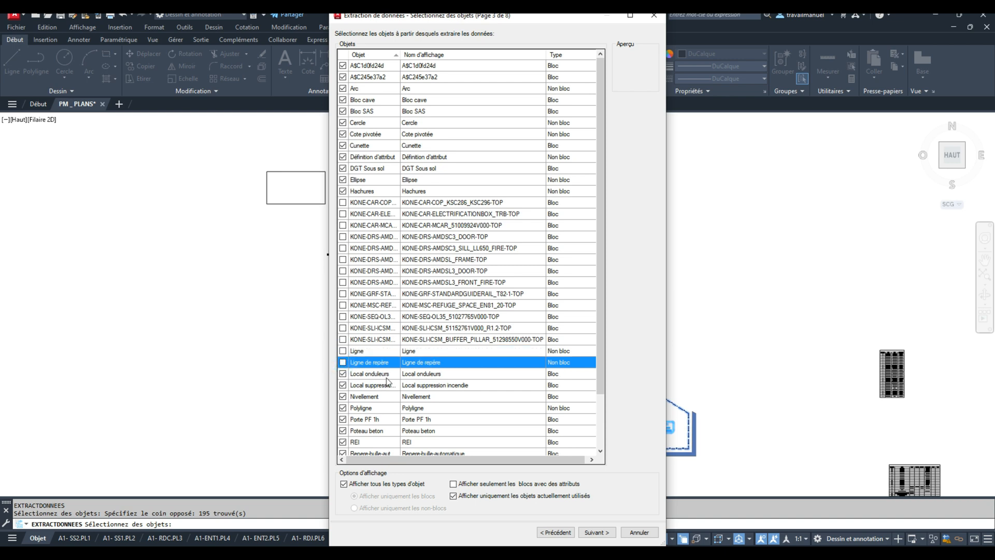
left_click(342, 397)
Step: Exclude the objects from Polyligne through Repere-bulle-automatique and from Spline through TextMult
scroll(409, 383, "down", 2)
left_click(377, 339)
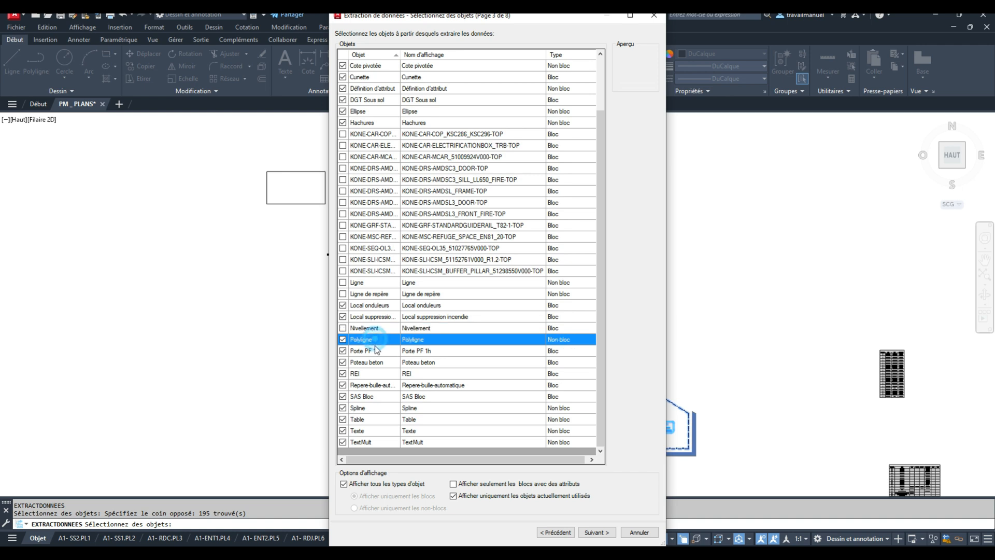
left_click(367, 386, "shift")
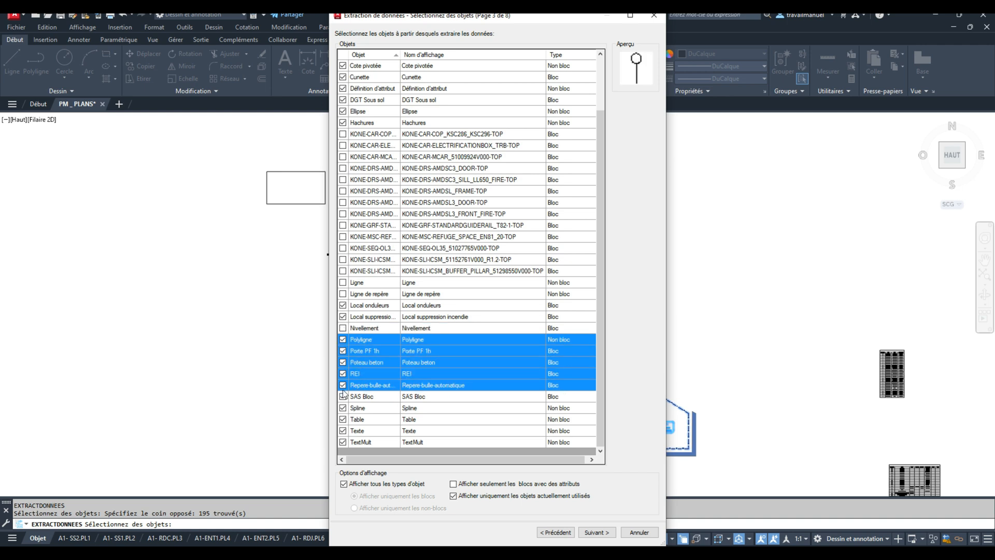
left_click(342, 389)
left_click(358, 413)
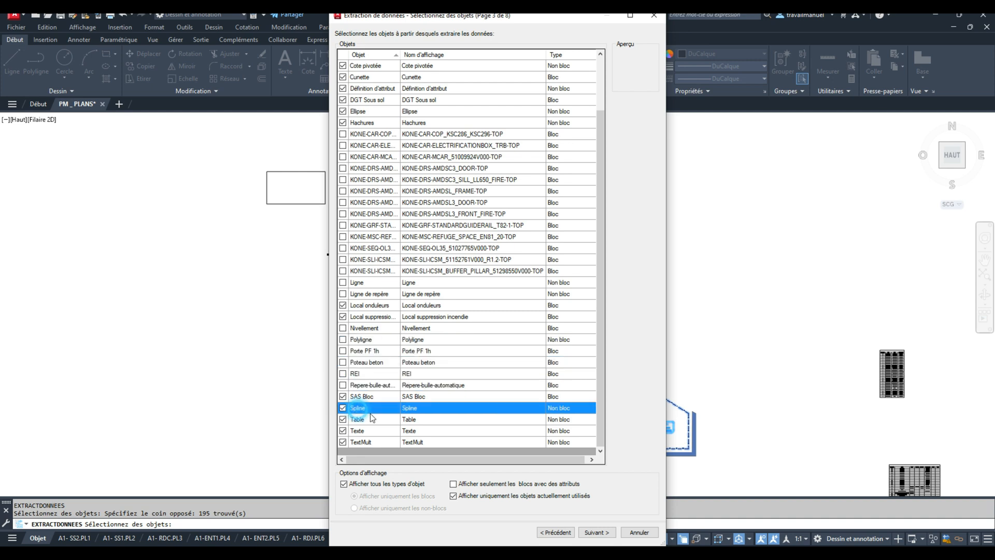
left_click(369, 444, "shift")
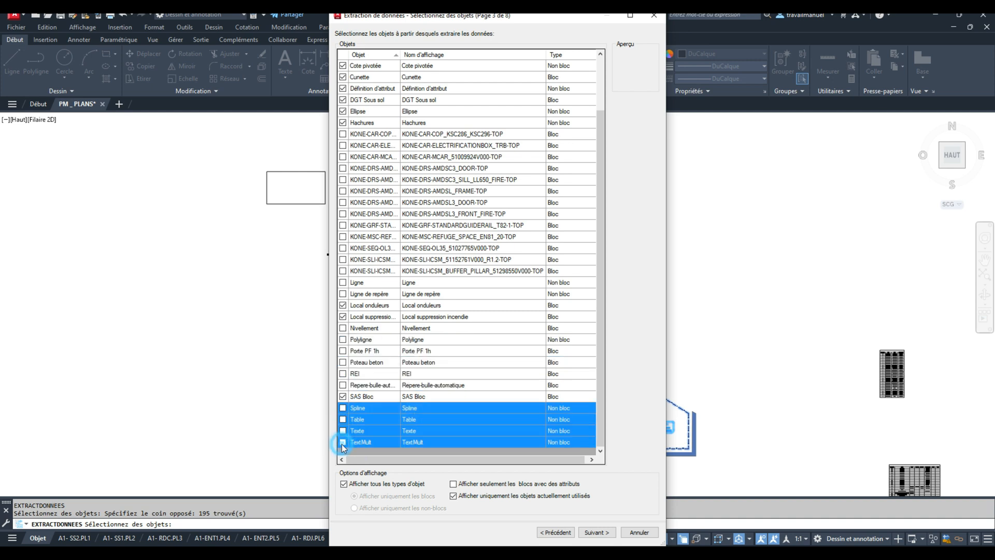
Step: Exclude the Ellipse and Hachures objects from the extraction
scroll(395, 340, "up", 2)
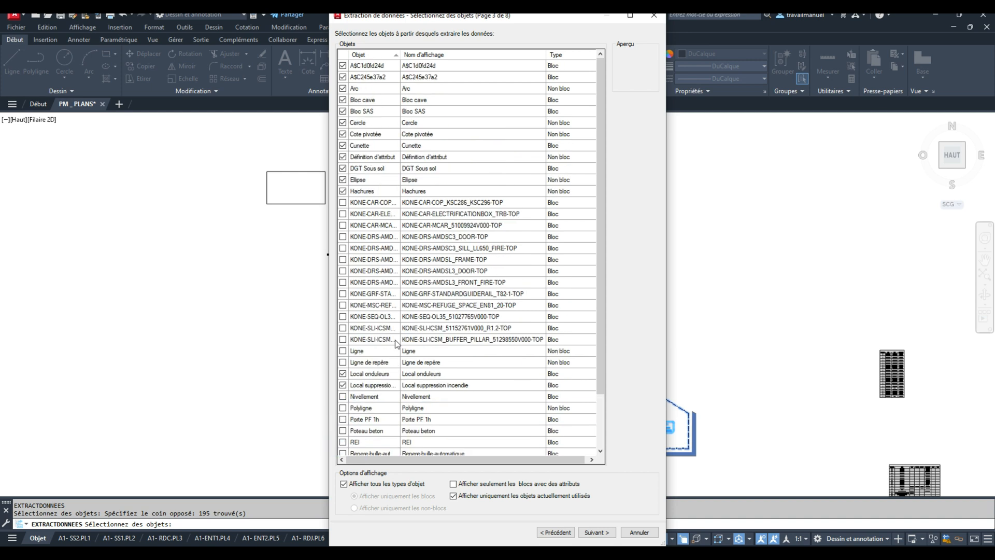
left_click(364, 191)
left_click(363, 180, "shift")
left_click(343, 180)
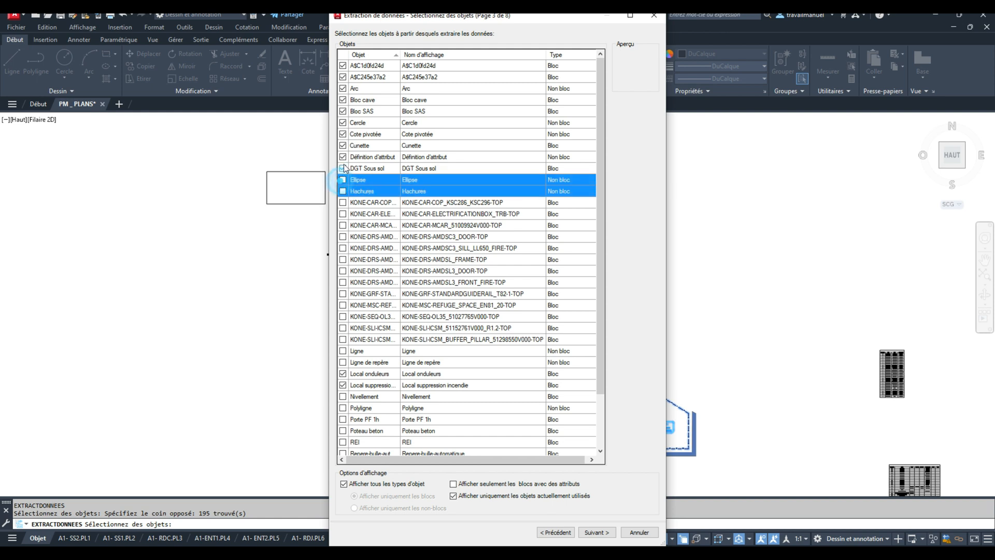
left_click(358, 158)
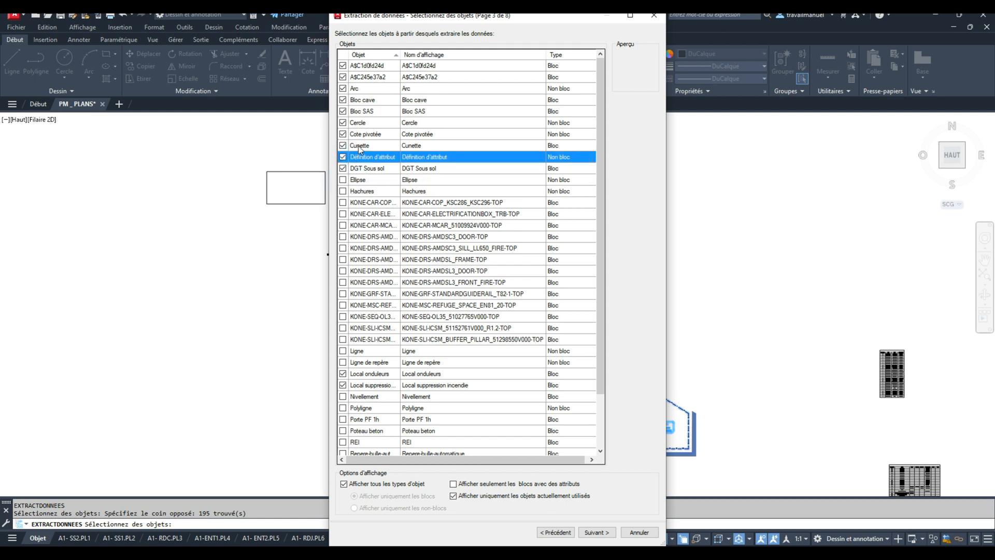
key("less")
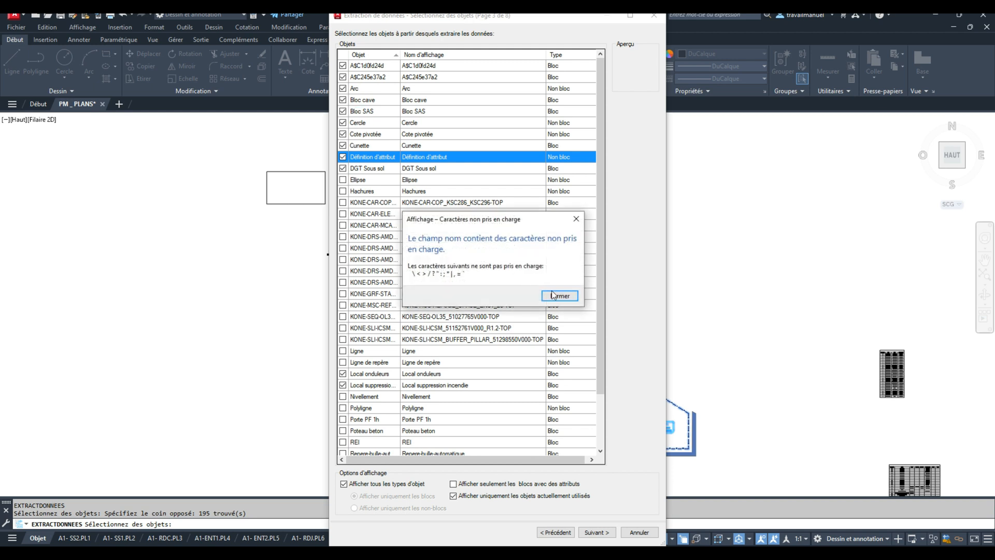
left_click(554, 295)
left_click(358, 147)
left_click(559, 296)
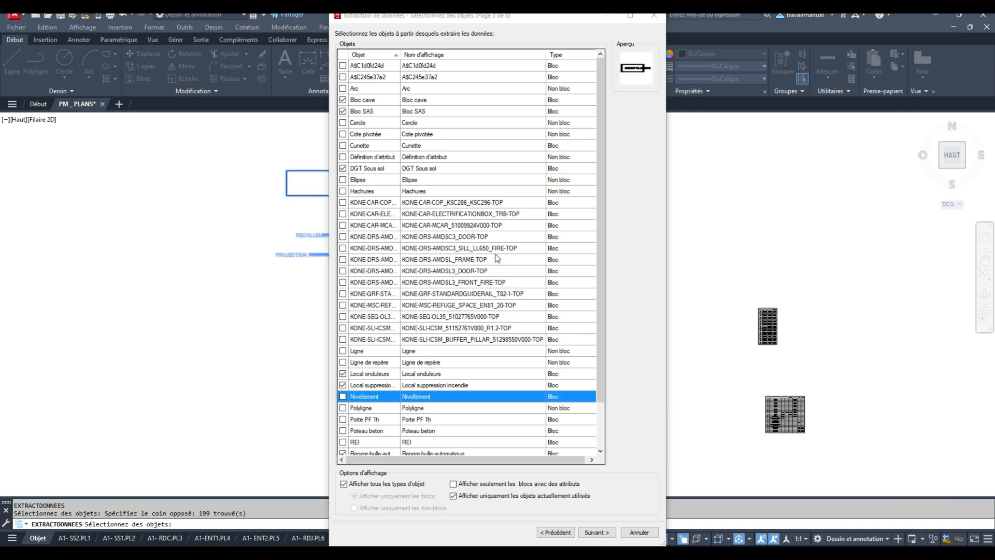
Step: Review the objects kept for extraction and continue to the property selection
scroll(449, 252, "down", 2)
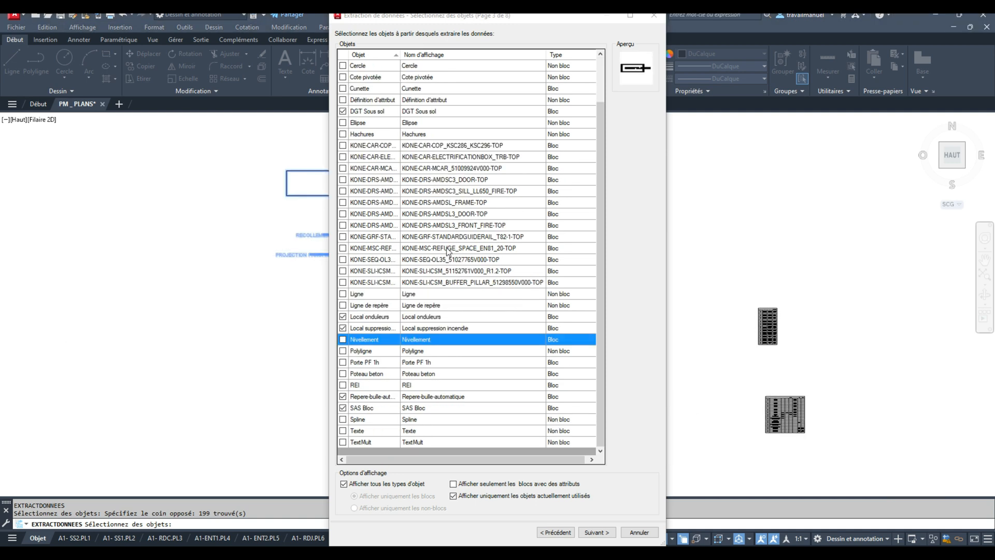
left_click(447, 251)
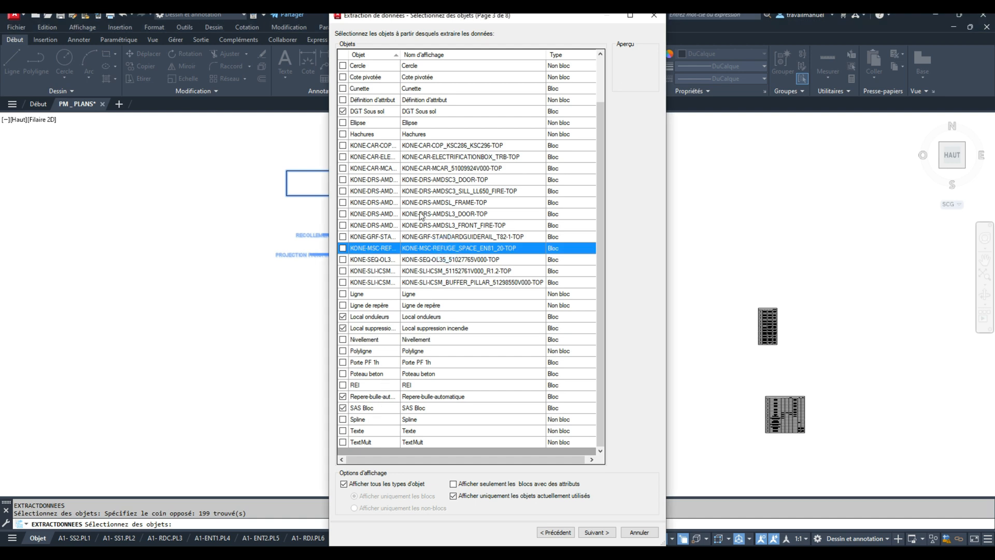
scroll(418, 210, "up", 2)
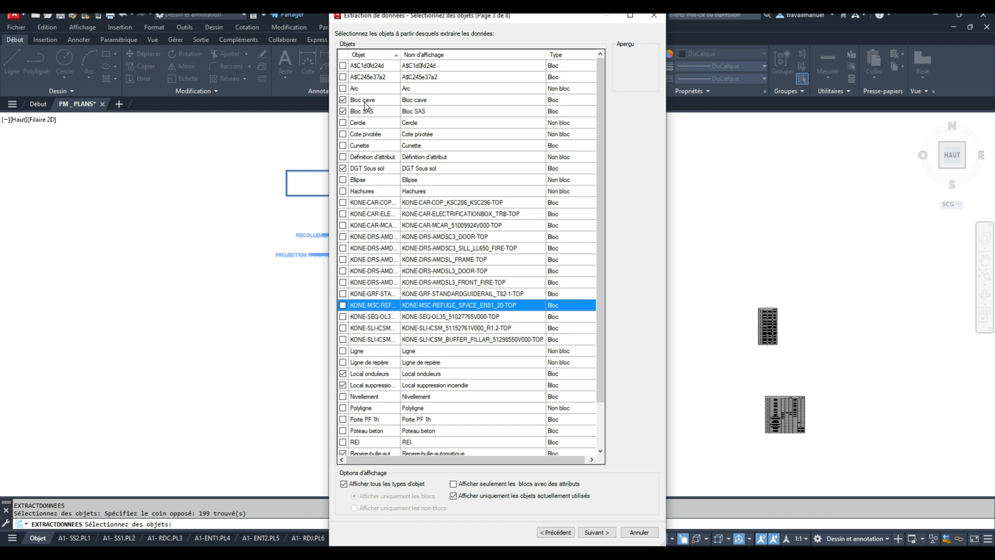
left_click(596, 534)
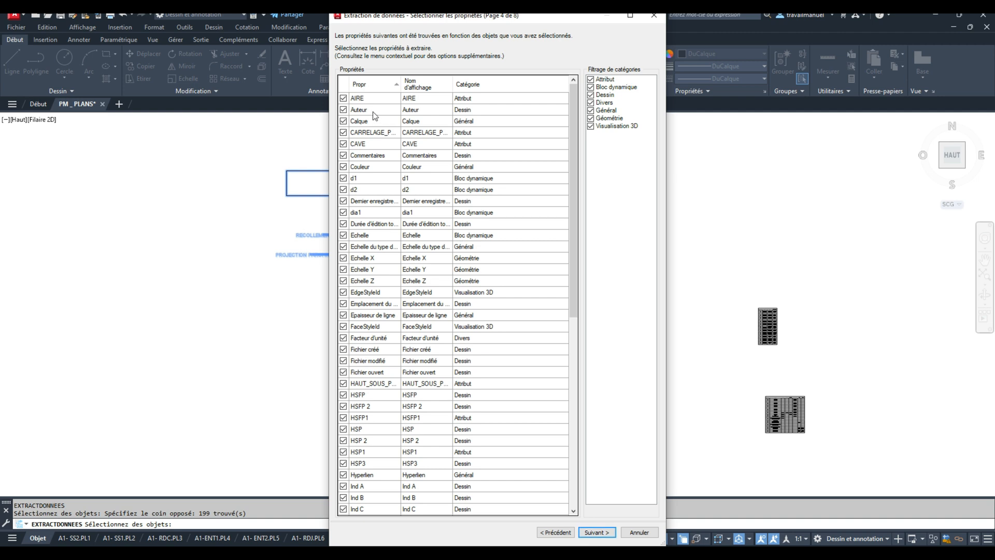
Step: Filter the property list to the Bloc dynamique category only
left_click(591, 126)
left_click(591, 118)
left_click(591, 110)
left_click(591, 102)
left_click(591, 95)
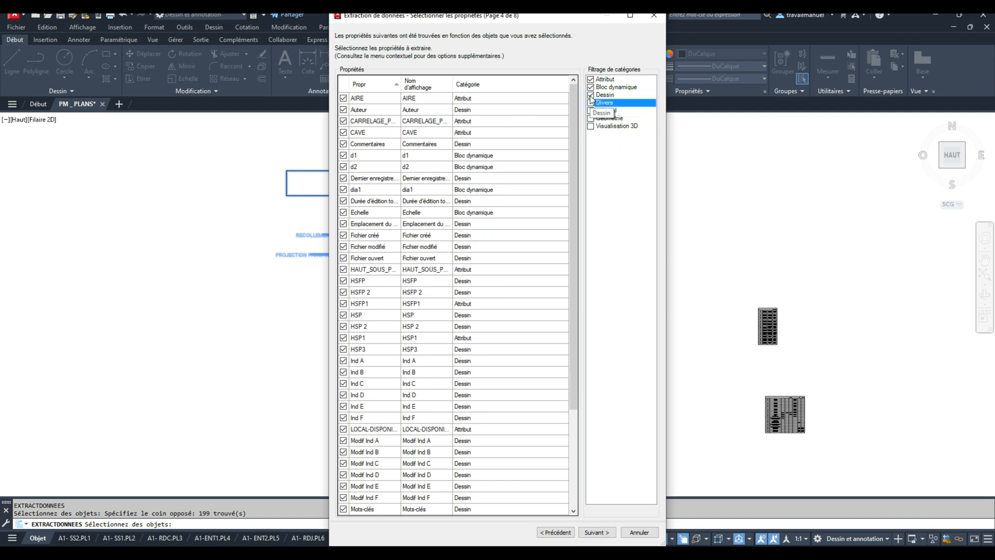
left_click(590, 79)
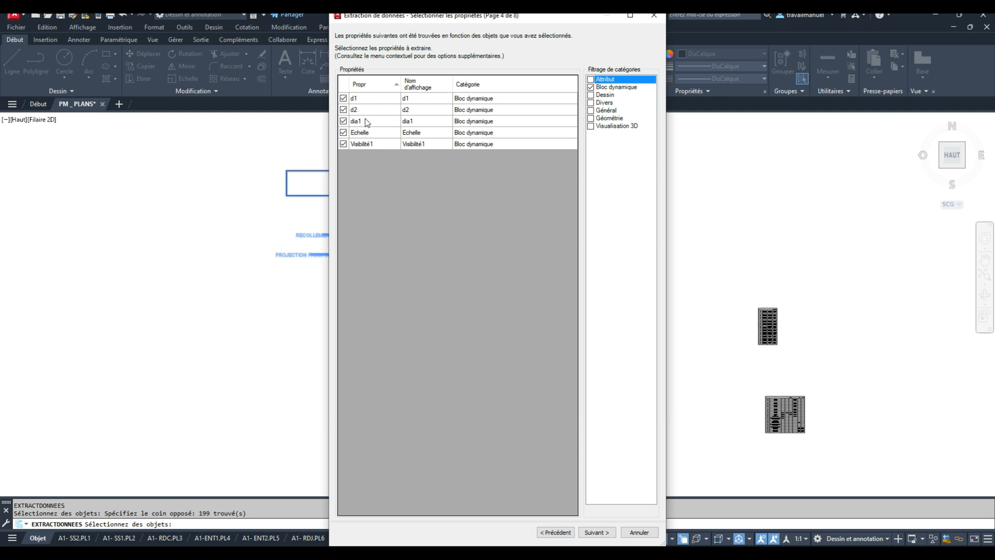
Step: Exclude all the dynamic block properties, from d1 through Visibilité1
left_click(369, 97)
left_click(364, 145, "shift")
left_click(344, 133)
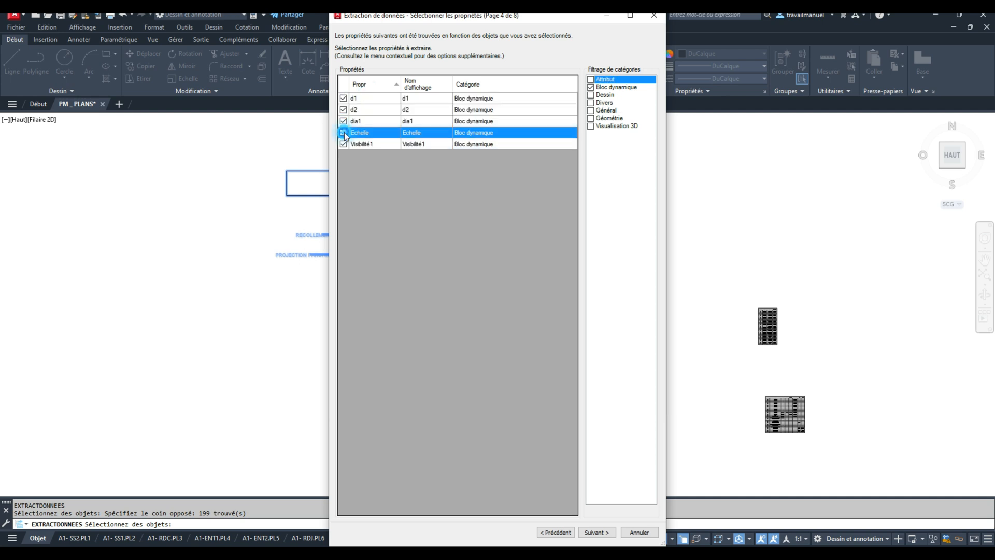
Step: Show the Attribut category again, keep only the AIRE, CAVE and SURFACE attributes, and continue to data refinement
left_click(591, 80)
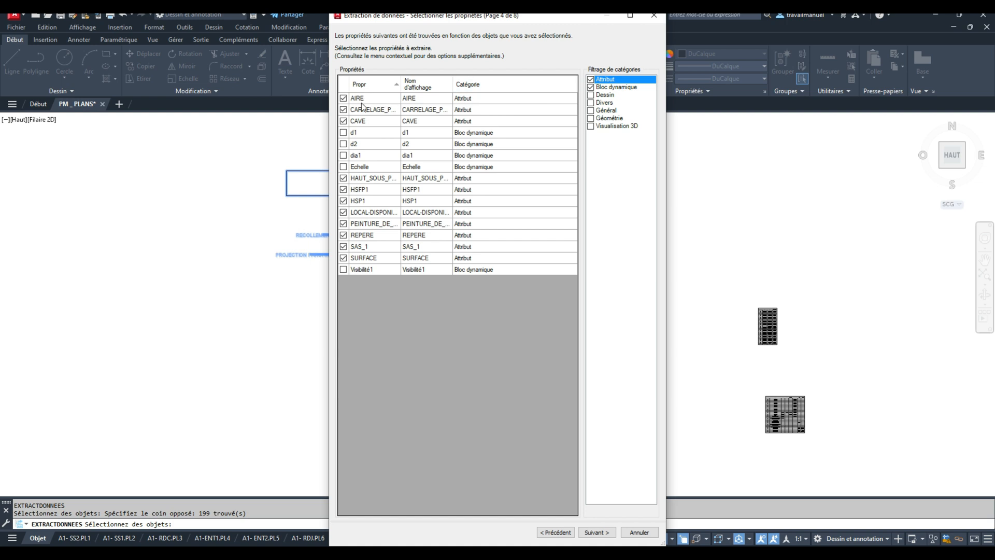
left_click(343, 109)
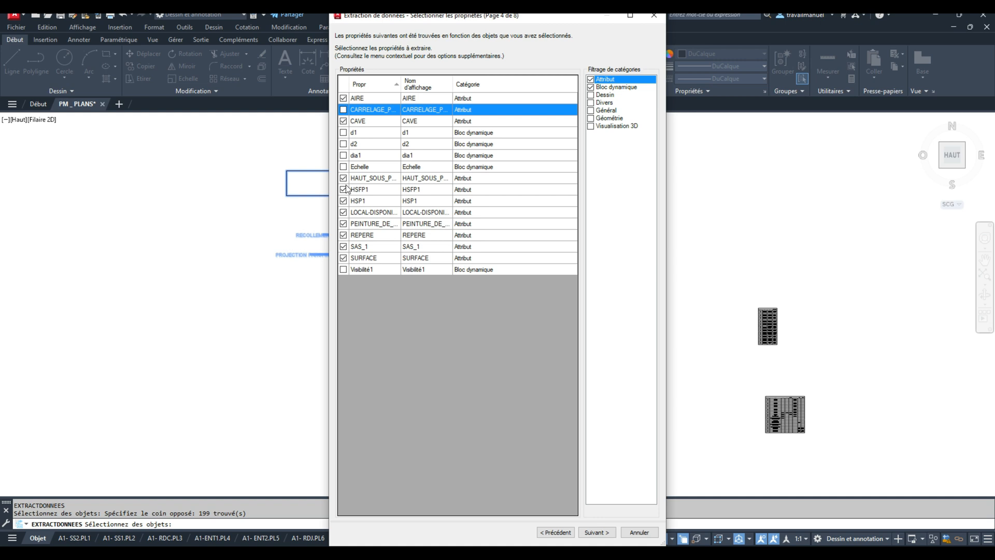
left_click(375, 179)
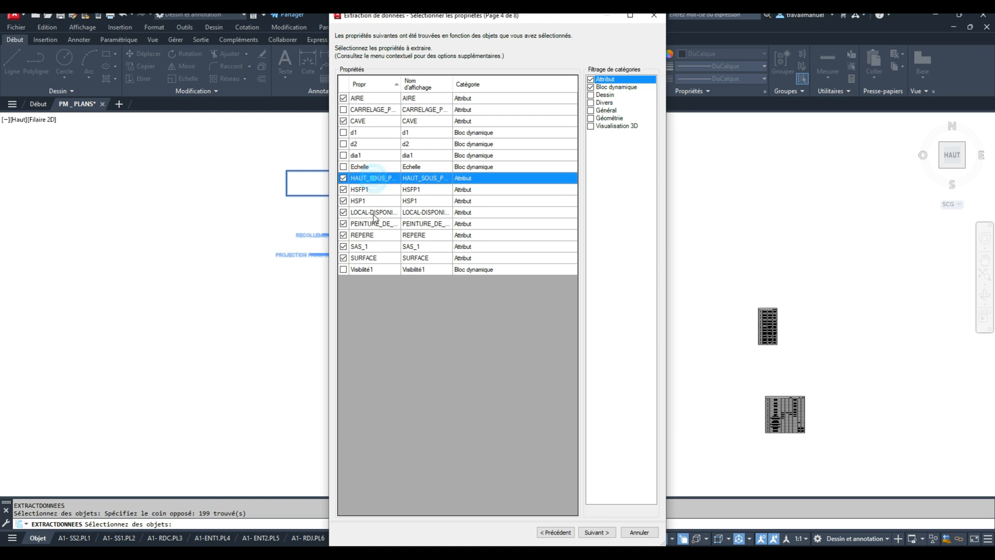
left_click(371, 248, "shift")
left_click(343, 247)
left_click(596, 533)
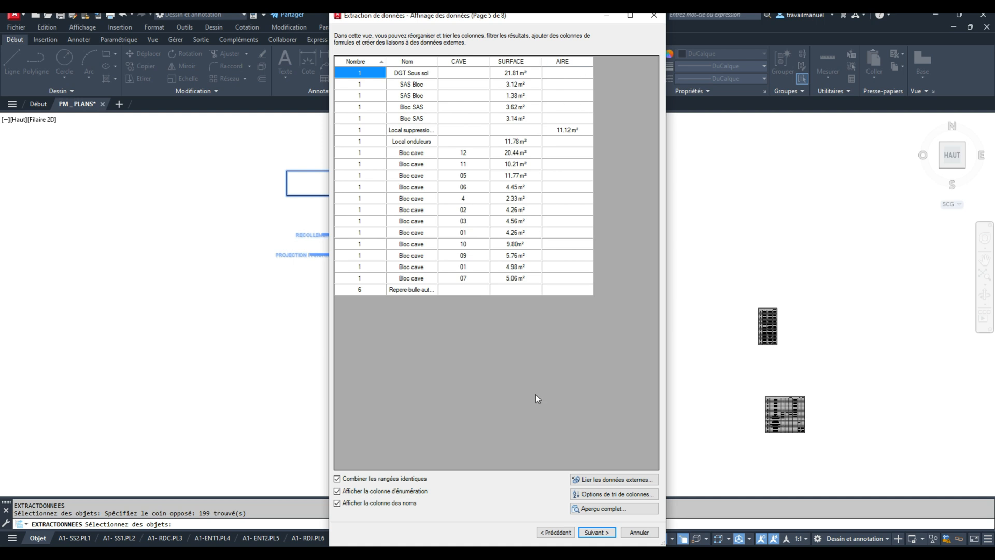
Step: Return to the property selection and exclude the AIRE attribute, leaving the Dessin category hidden
left_click(562, 533)
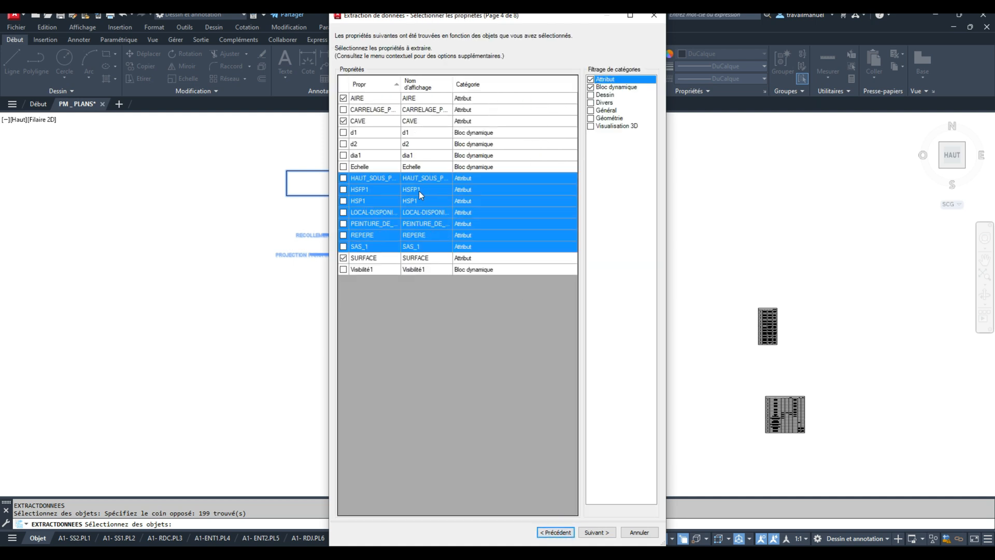
left_click(341, 98)
left_click(591, 96)
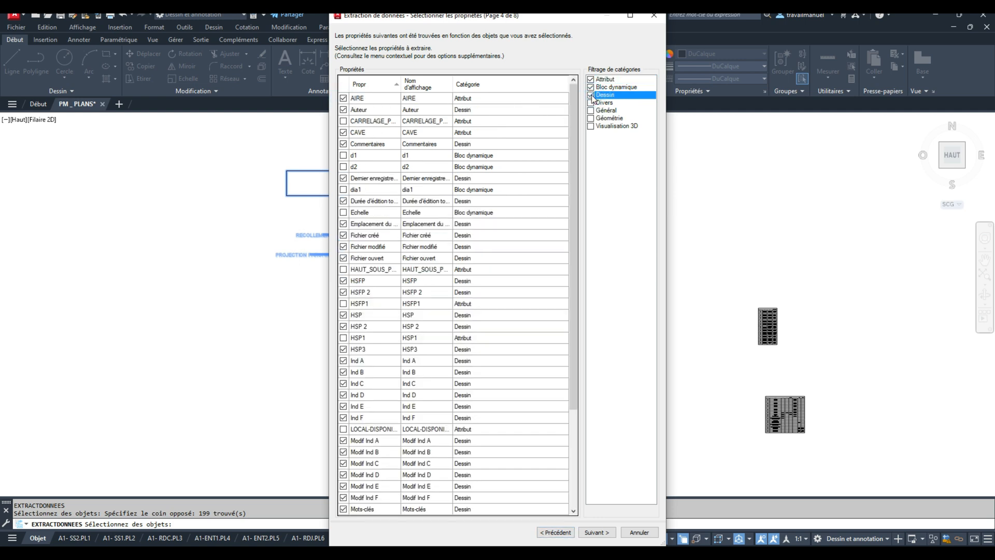
left_click(591, 95)
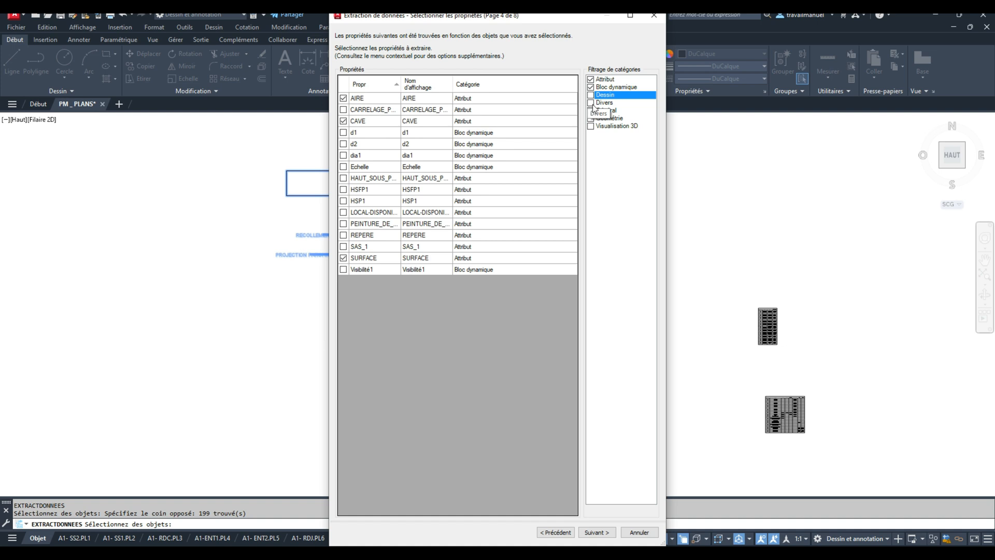
left_click(344, 98)
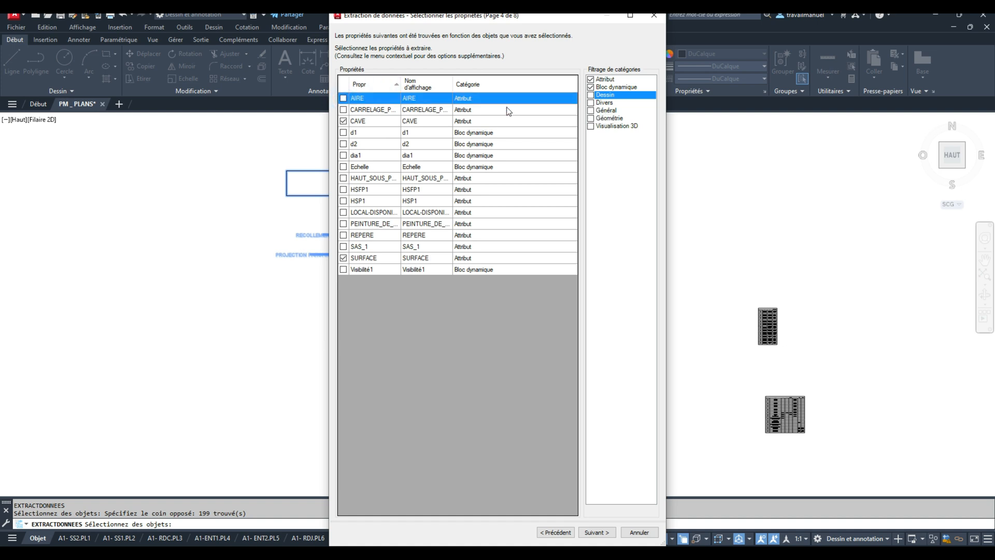
Step: Examine the properties in the Divers, Général, Géométrie and Visualisation 3D categories, hiding each one again
left_click(591, 103)
left_click(591, 102)
left_click(591, 111)
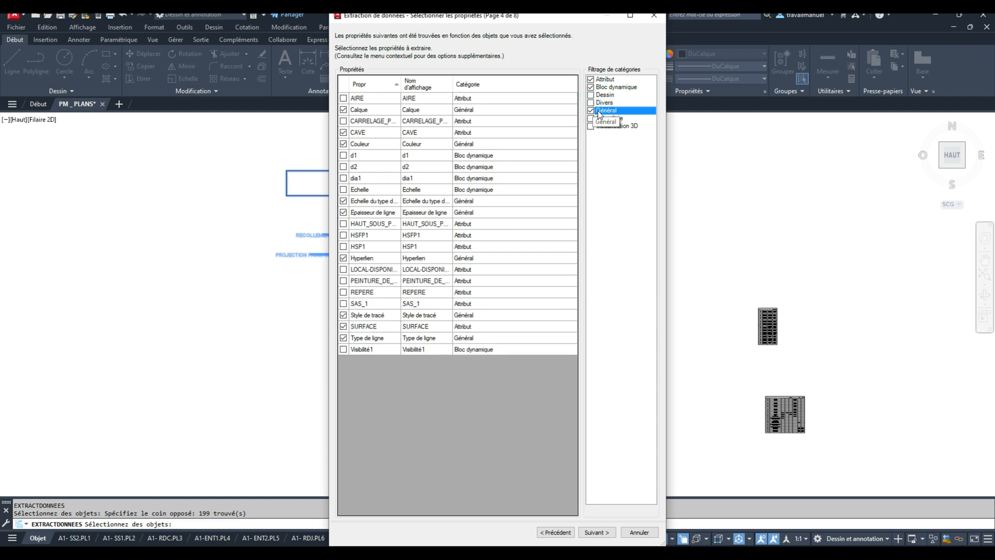
left_click(591, 111)
left_click(590, 118)
left_click(591, 118)
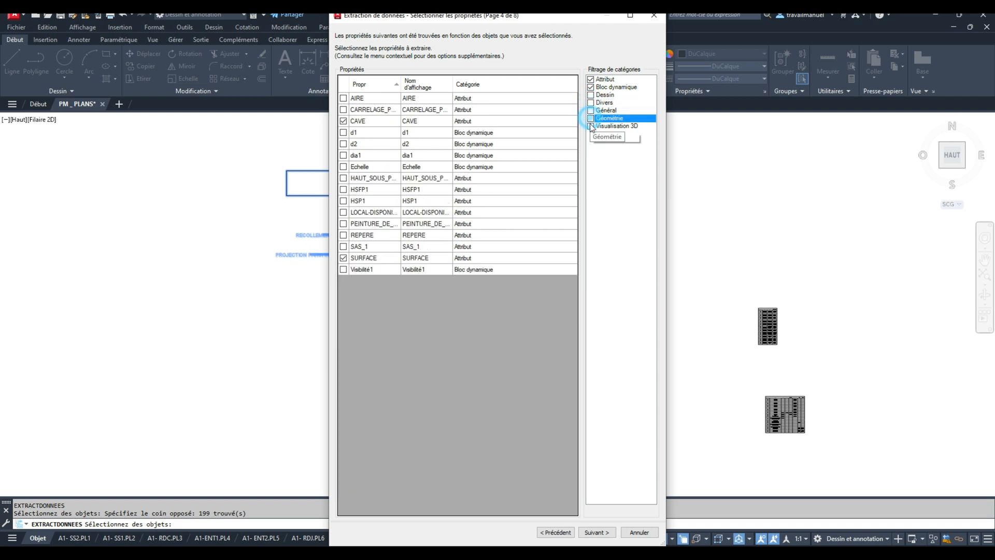
left_click(591, 126)
left_click(591, 126)
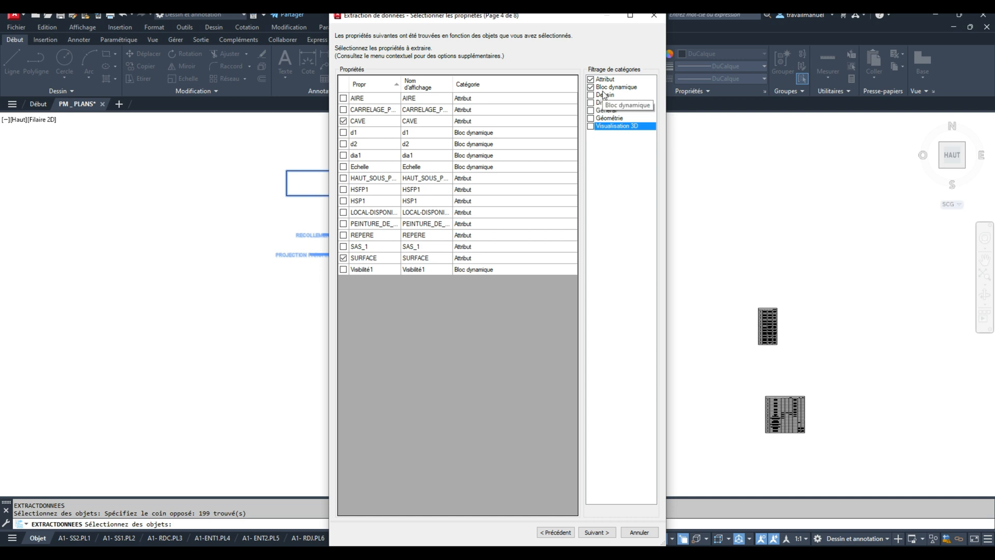
Step: Sort the extracted rows by the CAVE column and choose to insert the extracted data as a table in the drawing
left_click(595, 532)
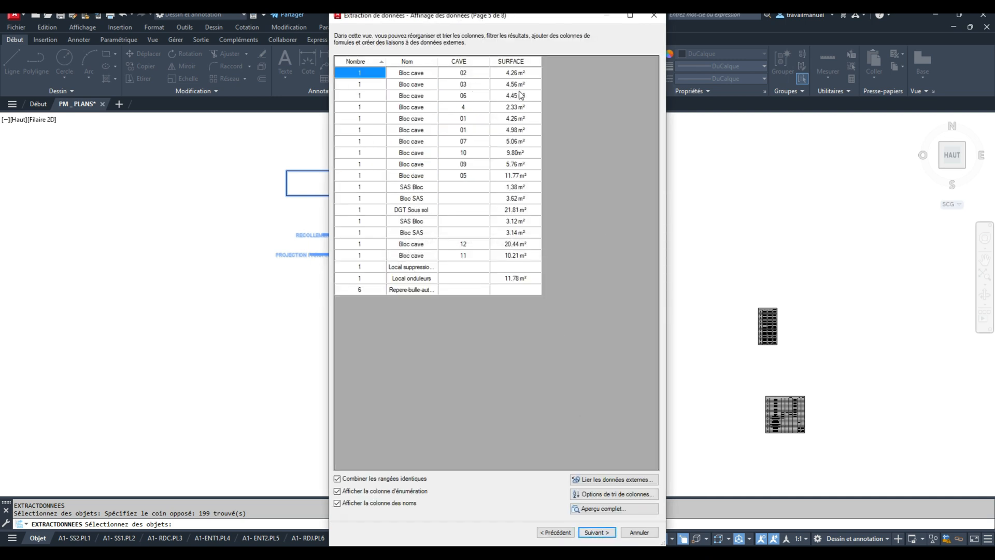
left_click(476, 63)
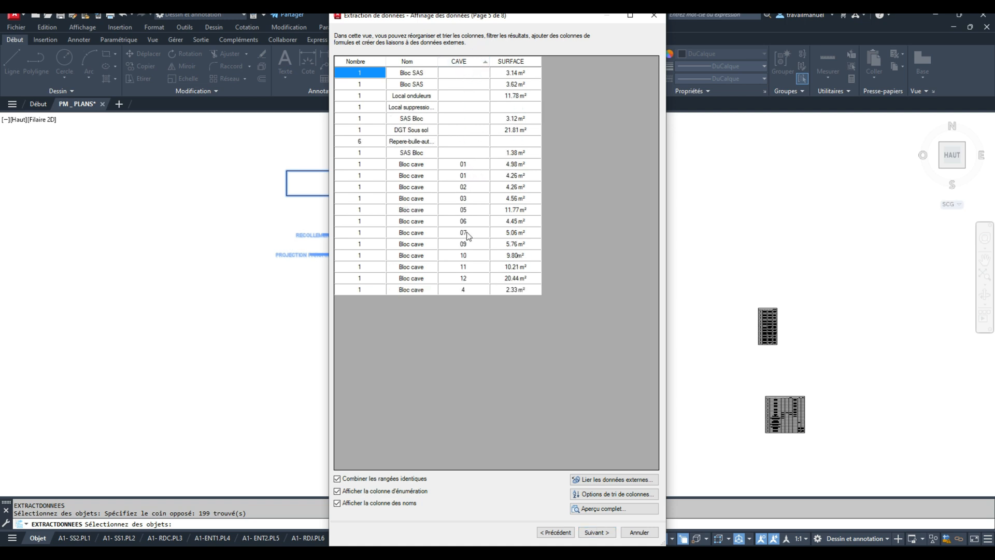
left_click(593, 532)
left_click(385, 71)
left_click(374, 55)
left_click(597, 532)
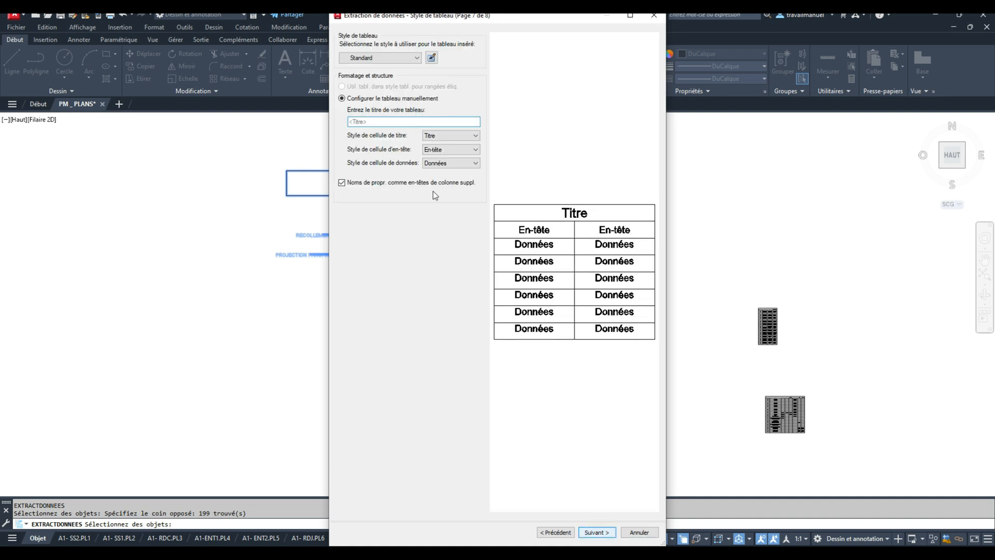
Step: Title the extraction table "Surface des caves", keeping the Standard table style, and continue to the final page
left_click(394, 122)
type("Surface des caves")
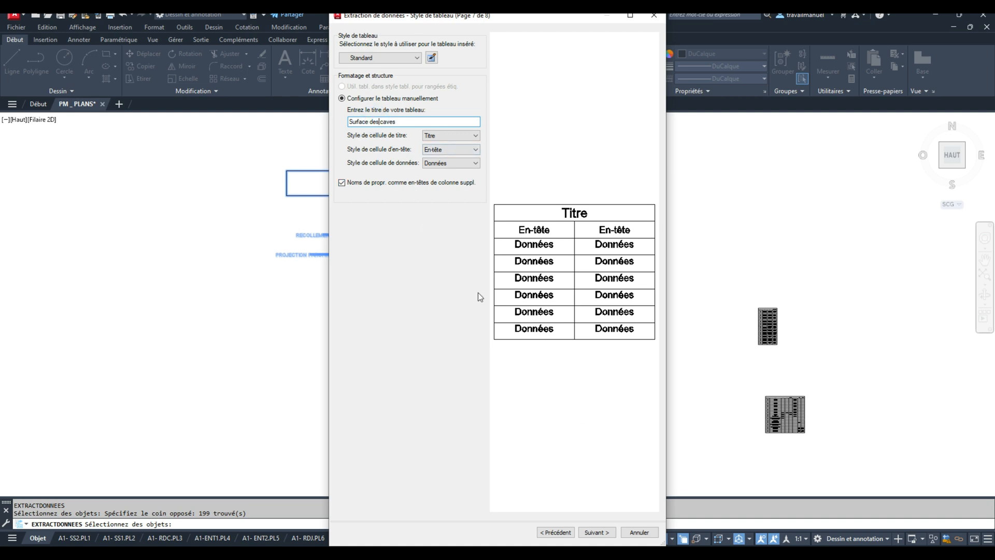
left_click(596, 533)
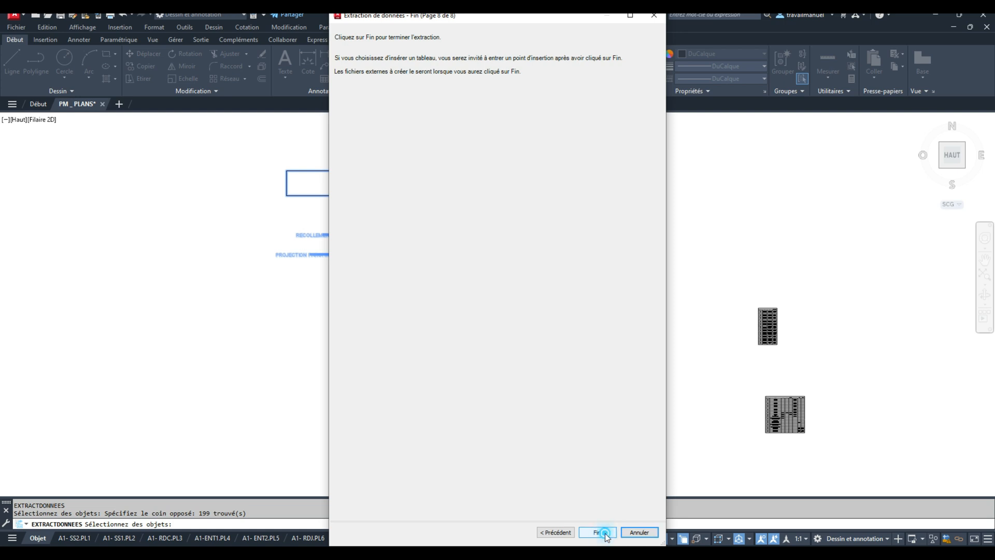
Step: Finish the extraction, place the table in the empty area above the curved edge of the sous-sol 02 plan, and save the drawing
left_click(602, 532)
left_click(563, 318)
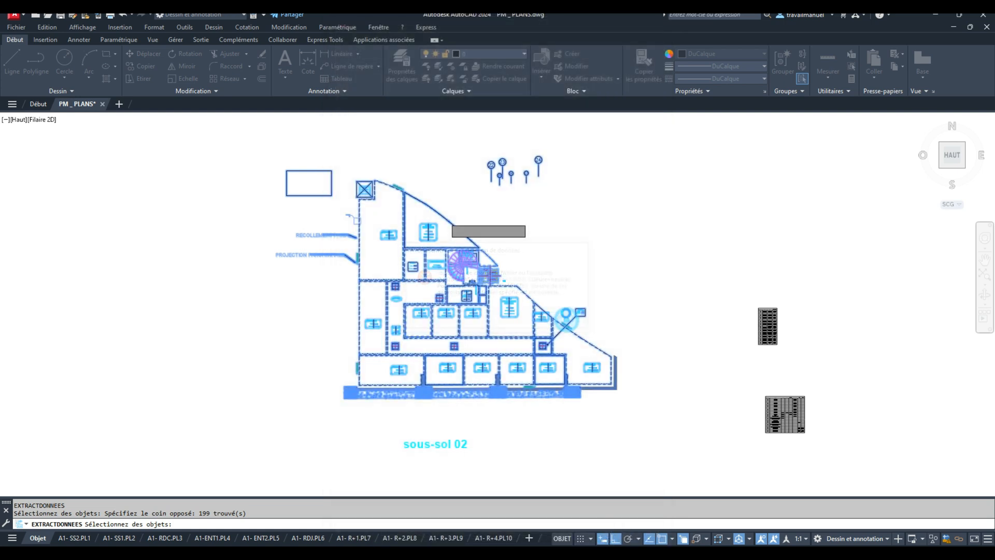
left_click(488, 211)
scroll(501, 218, "up", 2)
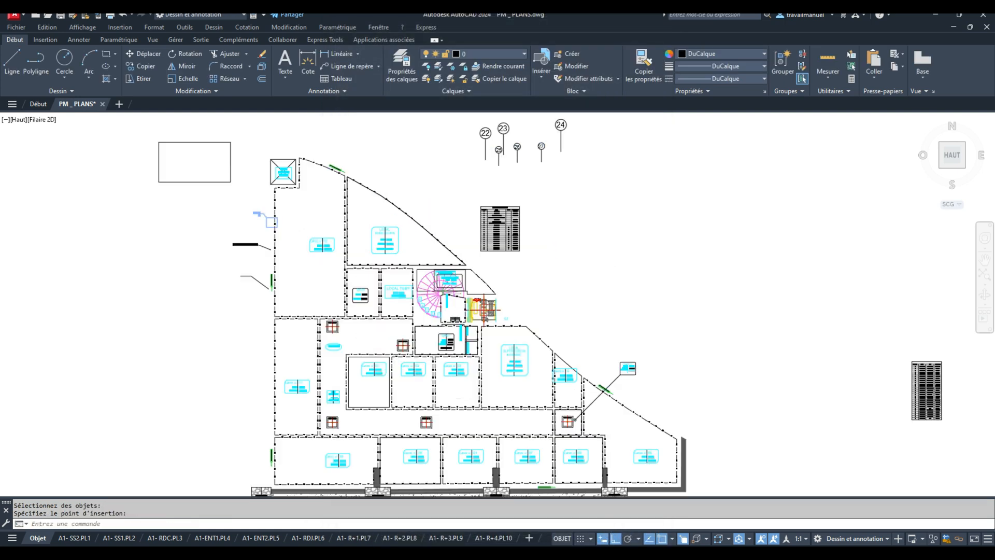
scroll(503, 236, "up", 8)
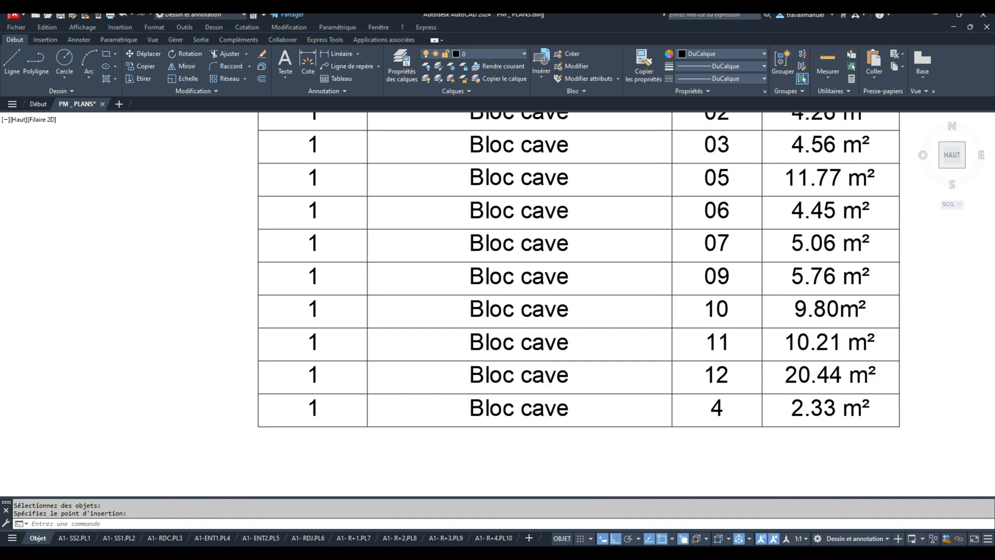
key("ctrl+s")
Step: Set the CAVE attribute of the cave n° 4 block in the plan to 04
scroll(712, 374, "down", 8)
middle_click_drag(706, 377, 731, 175)
middle_click_drag(622, 348, 638, 126)
middle_click_drag(736, 466, 588, 328)
middle_click_drag(597, 420, 596, 411)
middle_click_drag(764, 366, 717, 364)
middle_click_drag(329, 329, 356, 453)
scroll(371, 309, "up", 2)
middle_click_drag(371, 310, 366, 381)
middle_click_drag(482, 249, 291, 261)
scroll(747, 280, "up", 4)
scroll(703, 248, "up", 2)
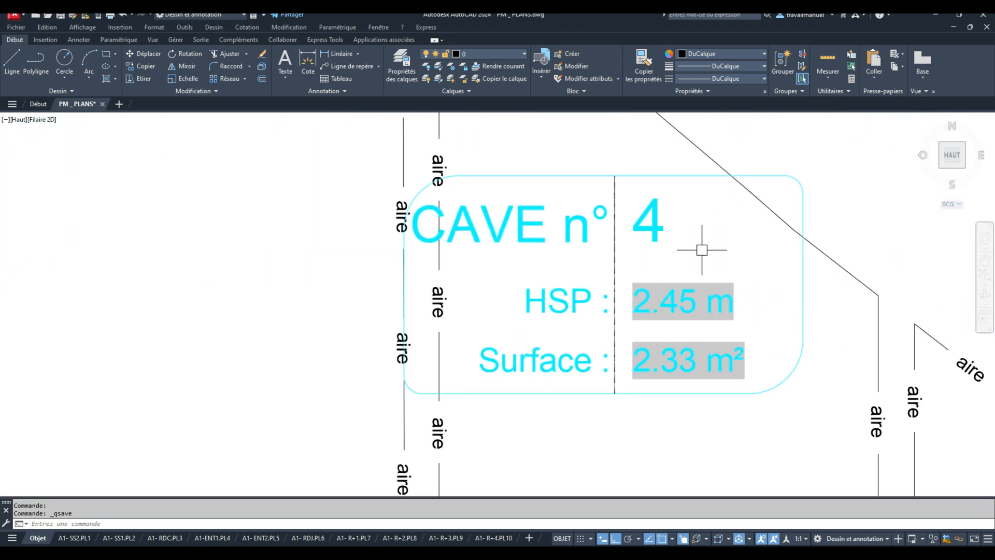
double_click(658, 221)
type("04")
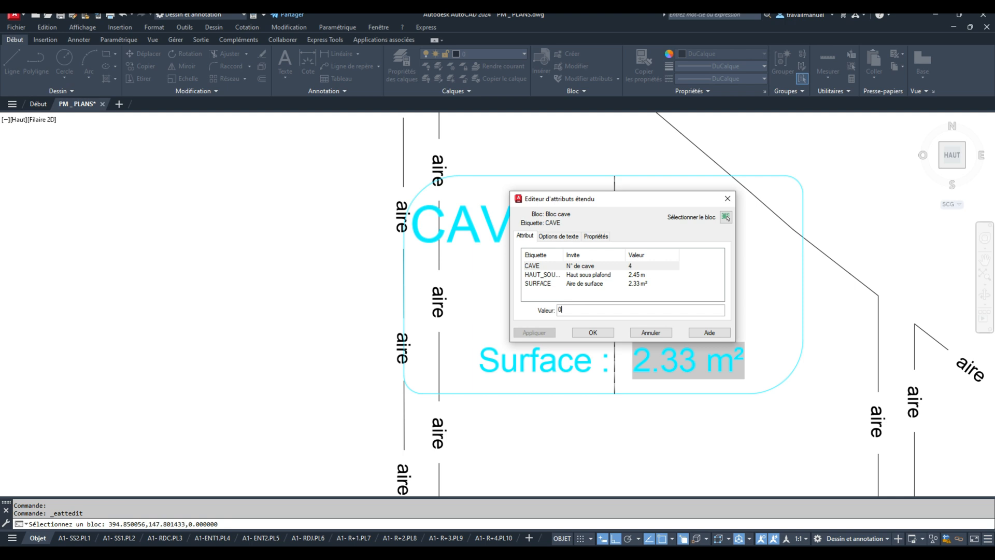
key("Return")
key("Return")
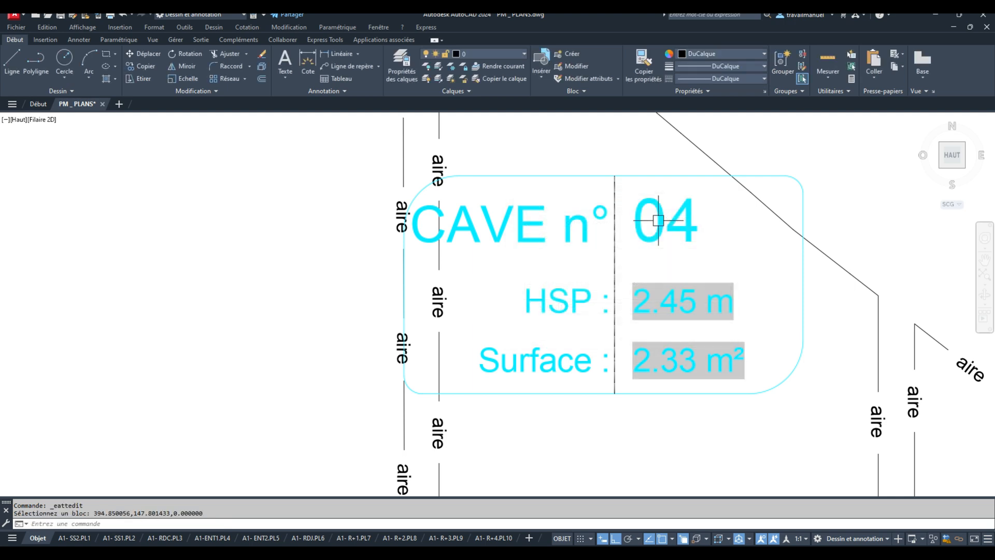
Step: Save the drawing and update the data links of the "Surface des caves" table
scroll(647, 218, "down", 5)
scroll(647, 218, "up", 8)
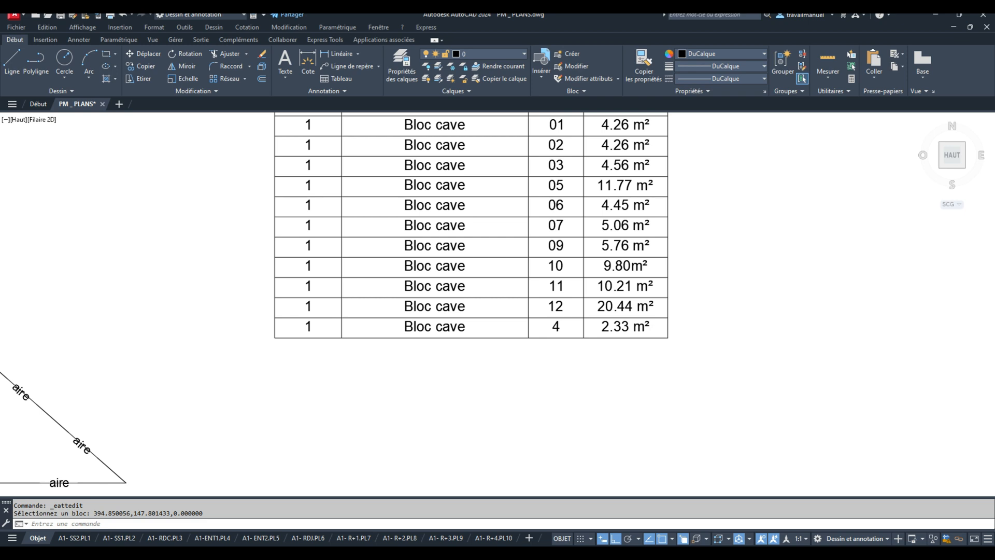
key("ctrl+s")
left_click(682, 279)
left_click(648, 260)
right_click(747, 182)
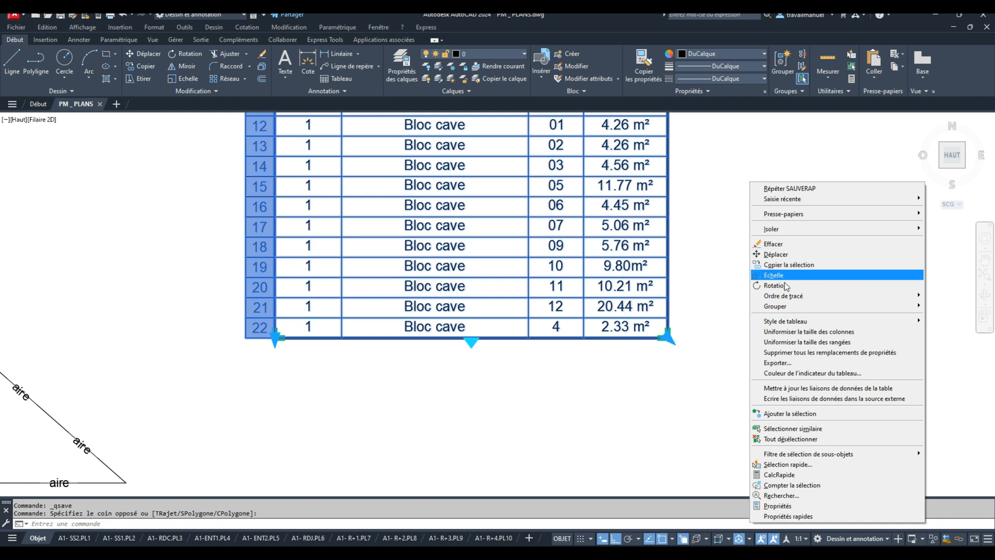
left_click(831, 389)
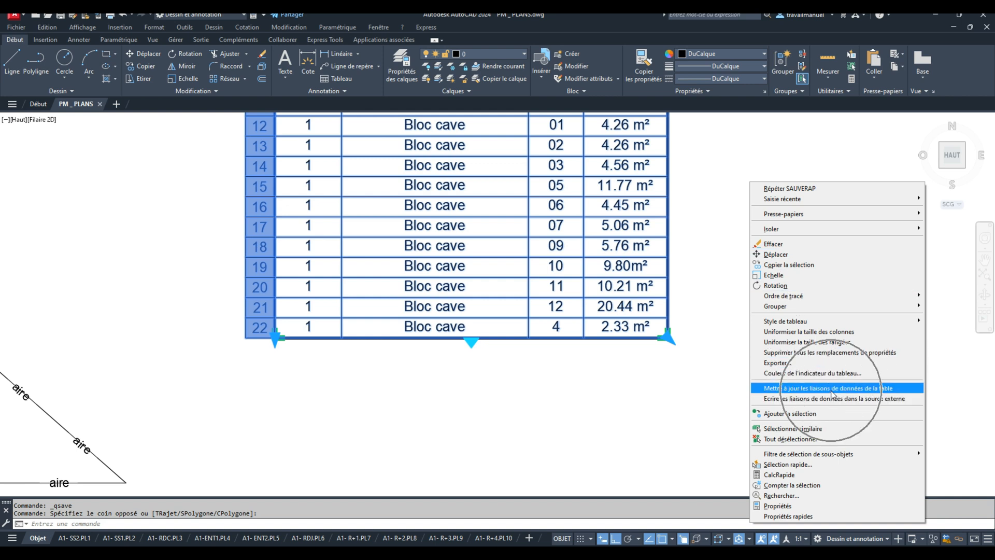
middle_click_drag(590, 249, 563, 316)
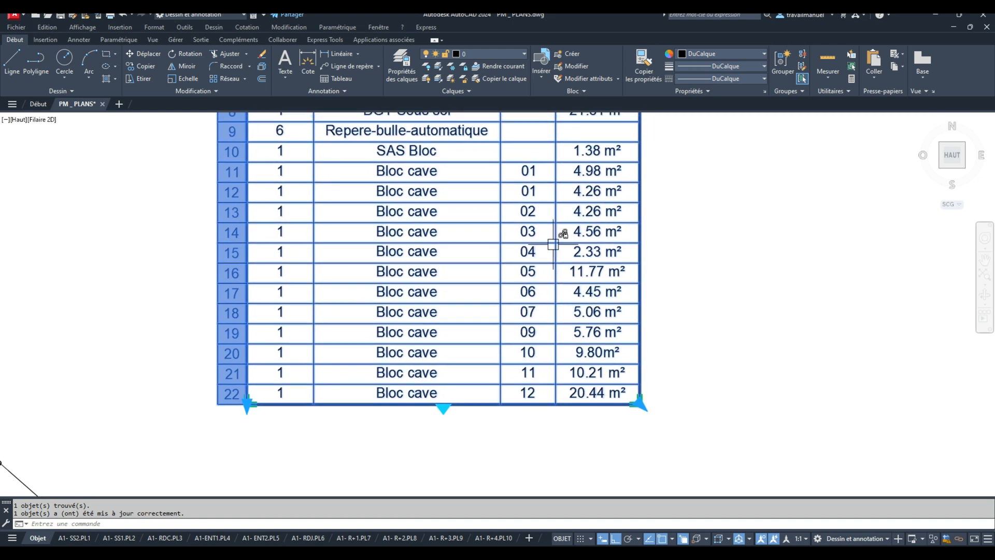
mouse_move(618, 239)
middle_mouse_down()
mouse_move(637, 324)
mouse_move(671, 338)
middle_mouse_up()
scroll(736, 278, "down", 3)
middle_click_drag(751, 291, 766, 297)
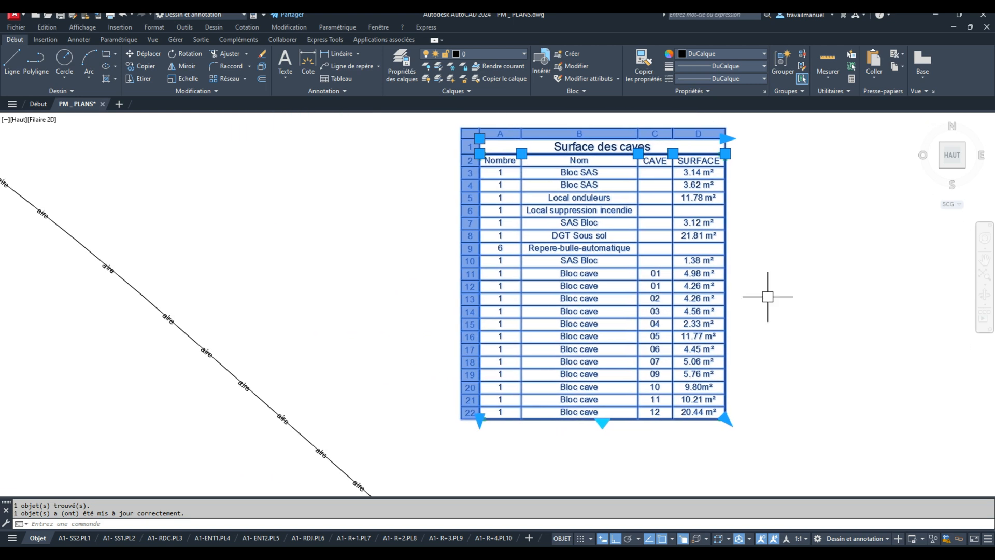